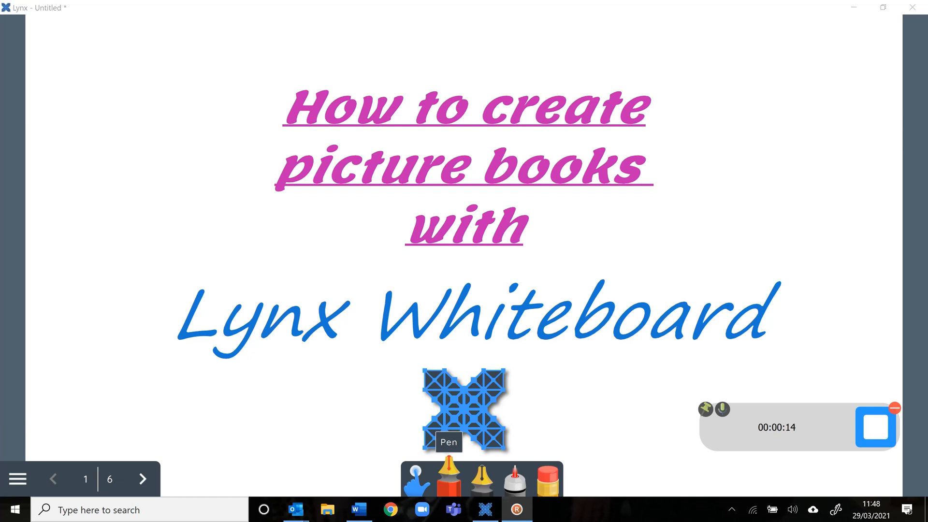
# Handwrite 'children's' in red pen to the left of the title, then advance to the next slide.
pyautogui.moveTo(98, 167)
pyautogui.mouseDown()
pyautogui.moveTo(110, 218)
pyautogui.moveTo(168, 196)
pyautogui.moveTo(178, 204)
pyautogui.mouseUp()
pyautogui.click(160, 162)
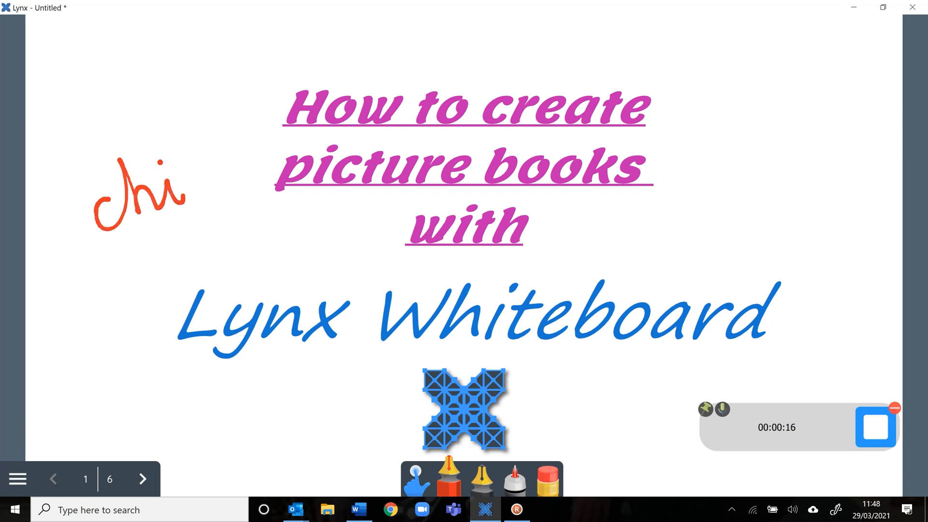
pyautogui.moveTo(182, 135)
pyautogui.mouseDown()
pyautogui.moveTo(193, 199)
pyautogui.moveTo(211, 130)
pyautogui.mouseUp()
pyautogui.moveTo(218, 185)
pyautogui.mouseDown()
pyautogui.moveTo(251, 160)
pyautogui.moveTo(266, 174)
pyautogui.moveTo(297, 153)
pyautogui.mouseUp()
pyautogui.moveTo(264, 112); pyautogui.dragTo(283, 135)
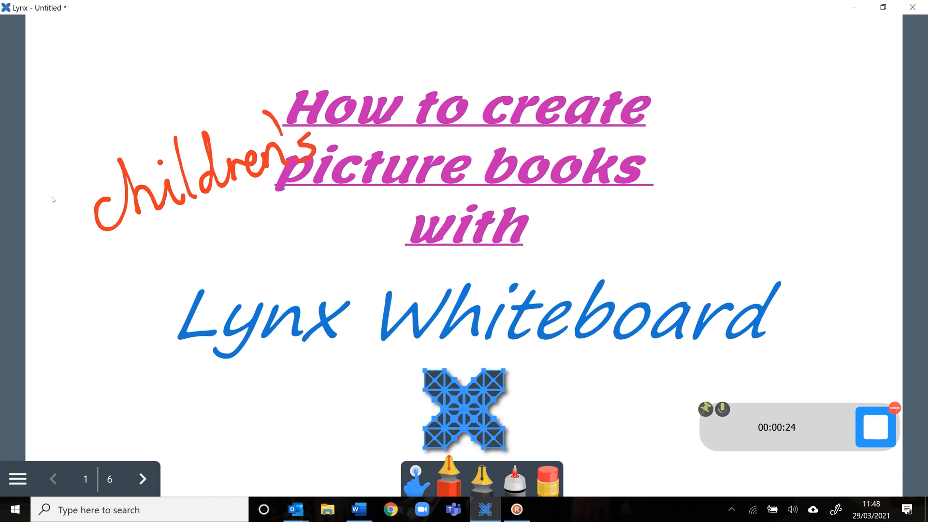
pyautogui.click(143, 478)
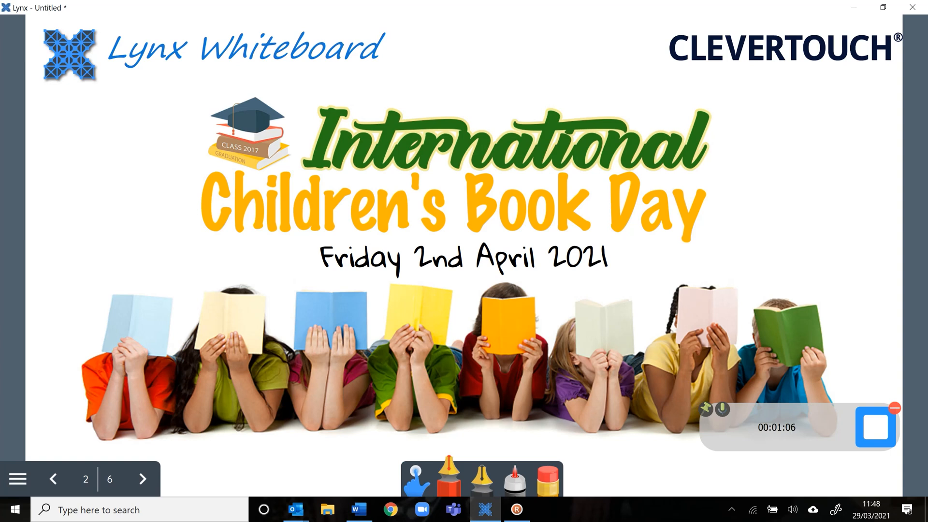
# Go to the forest scene slide and draw a red mark on the mouse character.
pyautogui.click(143, 479)
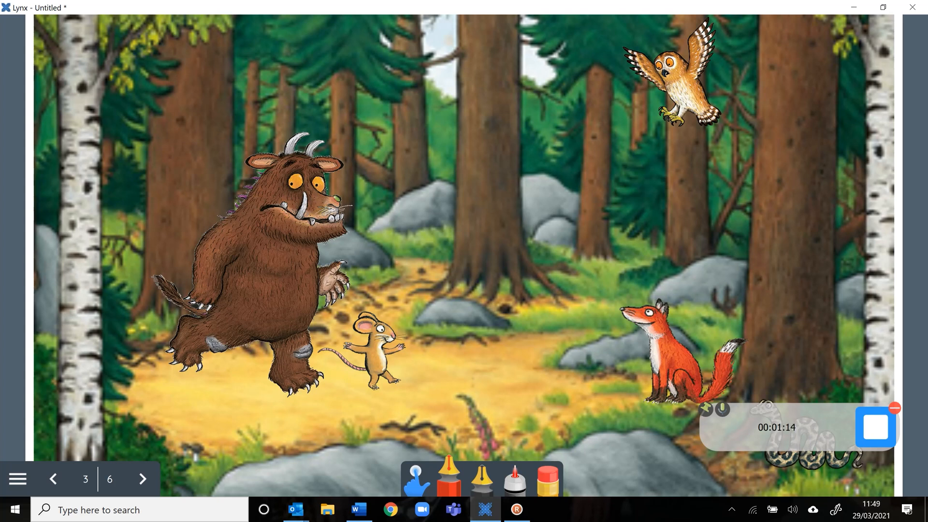
pyautogui.moveTo(370, 351)
pyautogui.mouseDown()
pyautogui.moveTo(407, 342)
pyautogui.moveTo(467, 351)
pyautogui.mouseUp()
pyautogui.click(415, 478)
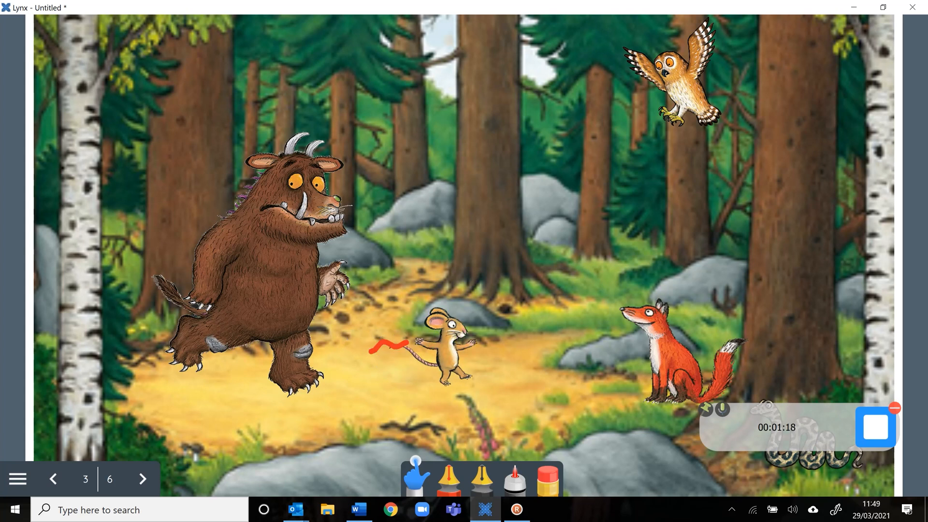
# Drag the Gruffalo, fox, owl and mouse closer together, then advance to the next slide.
pyautogui.moveTo(261, 275); pyautogui.dragTo(363, 279)
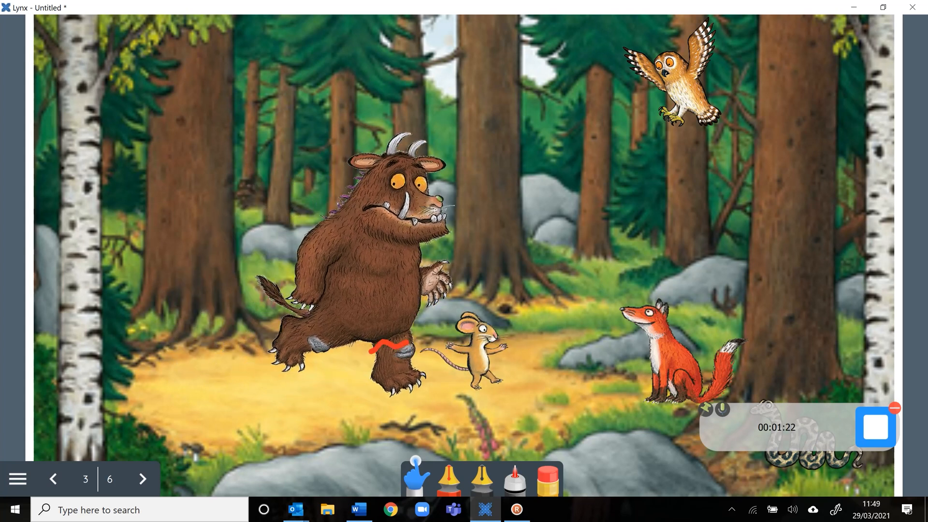
pyautogui.moveTo(671, 355); pyautogui.dragTo(609, 352)
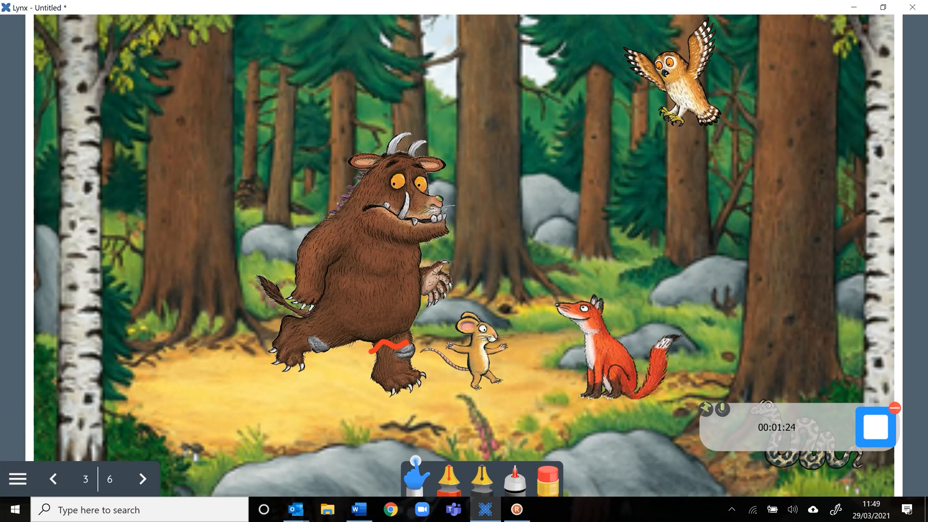
pyautogui.moveTo(674, 80); pyautogui.dragTo(500, 251)
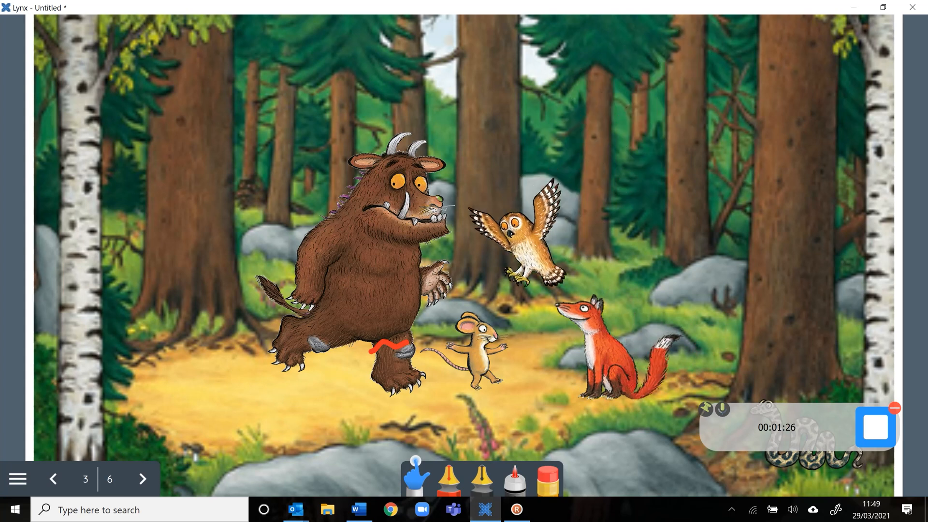
pyautogui.moveTo(475, 348); pyautogui.dragTo(548, 352)
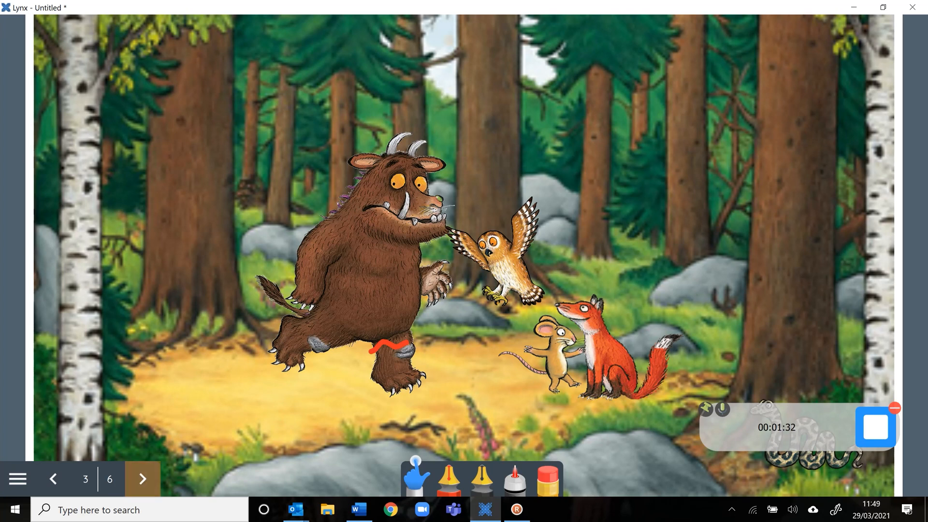
pyautogui.click(143, 478)
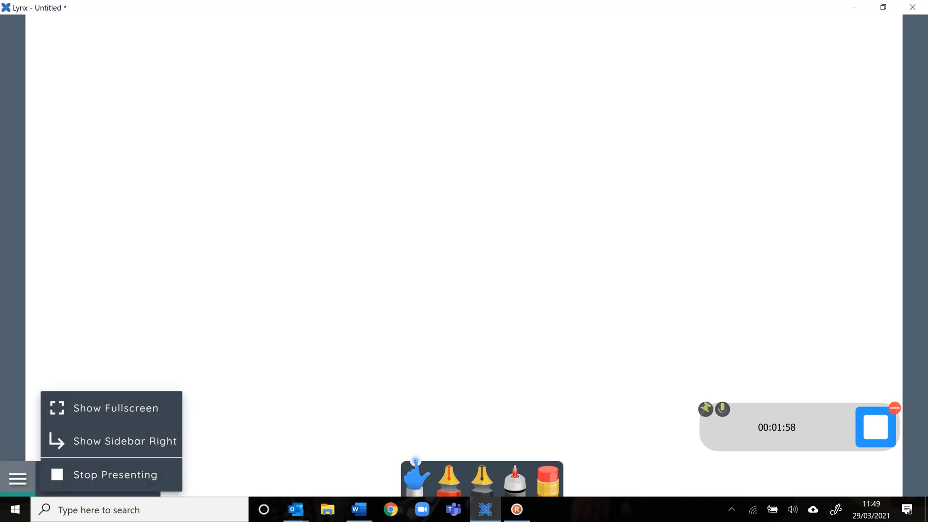
# Stop presenting and answer the keep-changes prompt to return to editing page 5.
pyautogui.click(102, 473)
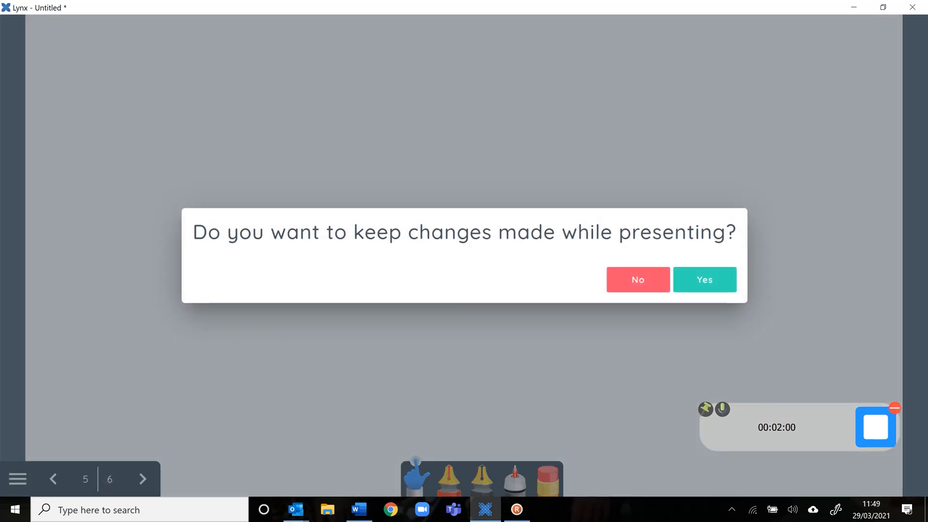
pyautogui.click(637, 278)
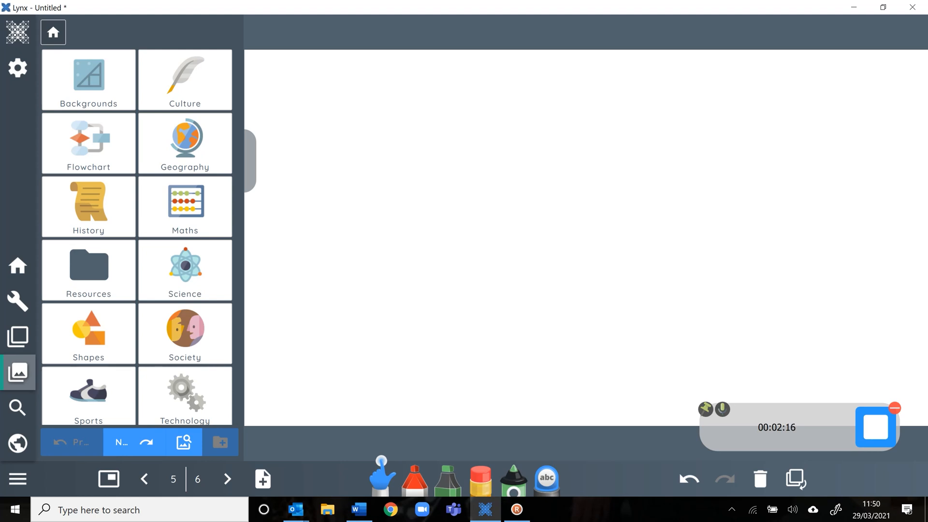
# Run an online image search for 'cartoon football pitch'.
pyautogui.click(18, 408)
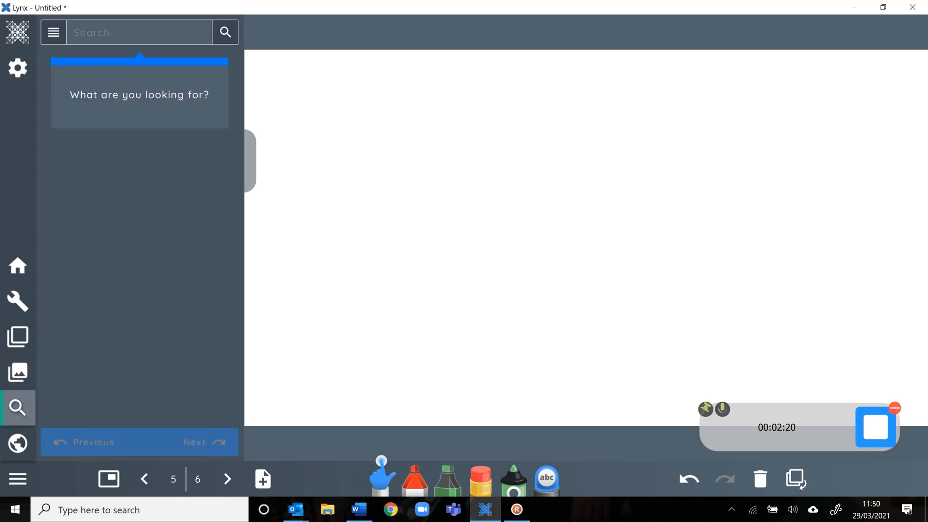
pyautogui.click(84, 31)
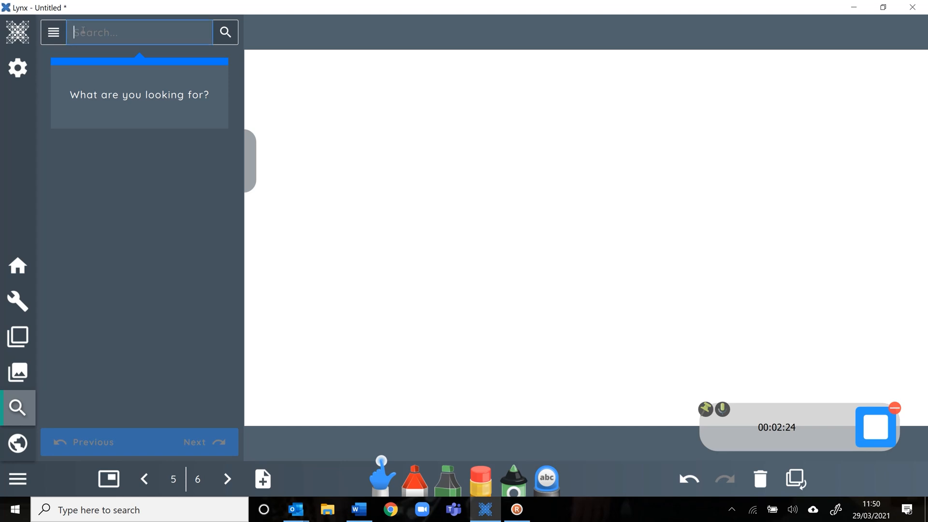
pyautogui.write('cartoon ')
pyautogui.write('foo')
pyautogui.write('tball pitch')
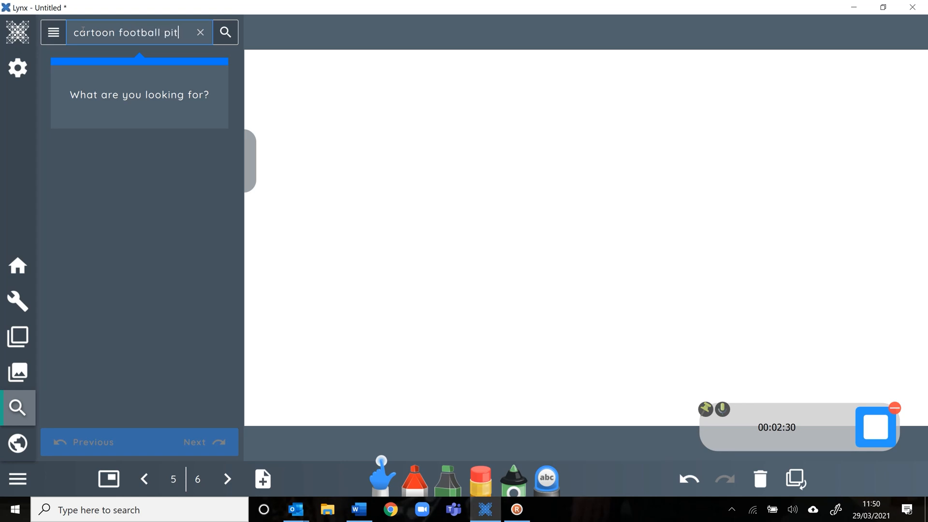
pyautogui.press('Return')
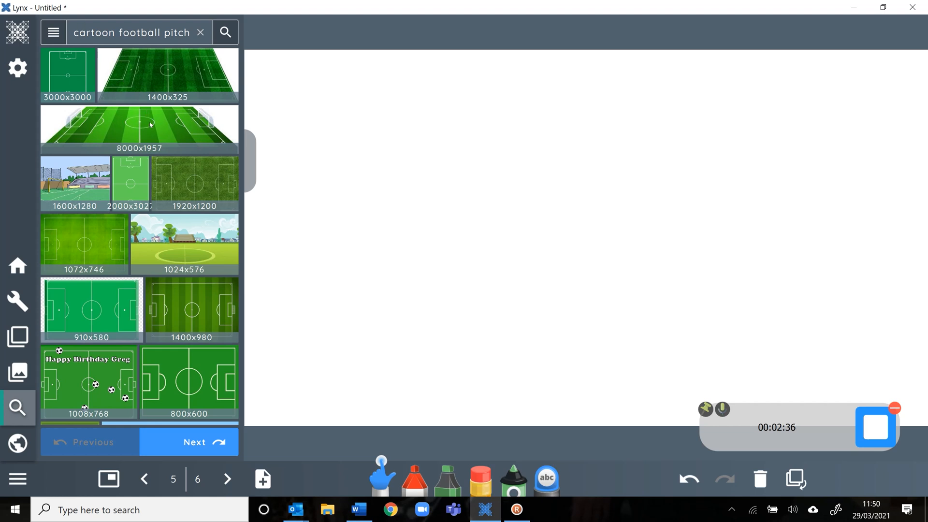
# Place the 1024x576 cartoon pitch picture on the page and enlarge it to fill the canvas.
pyautogui.moveTo(184, 240); pyautogui.dragTo(376, 147)
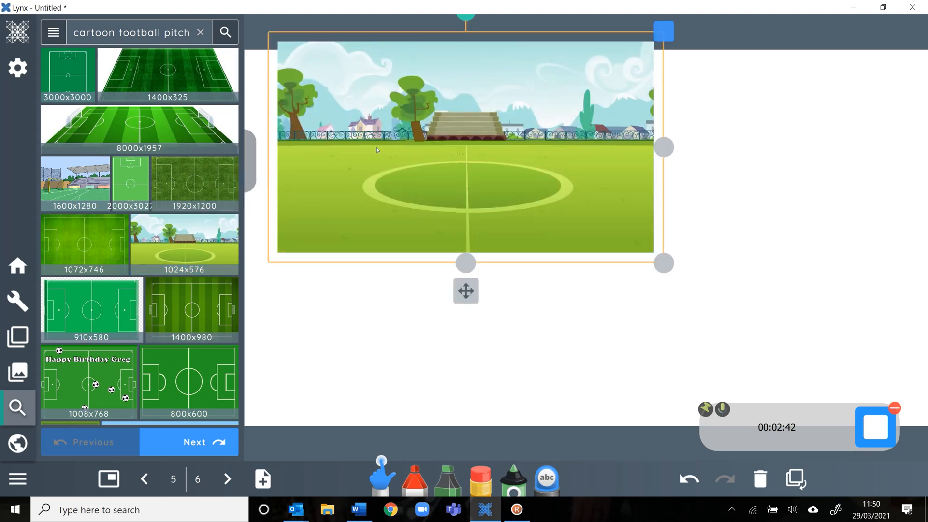
pyautogui.moveTo(431, 169); pyautogui.dragTo(409, 178)
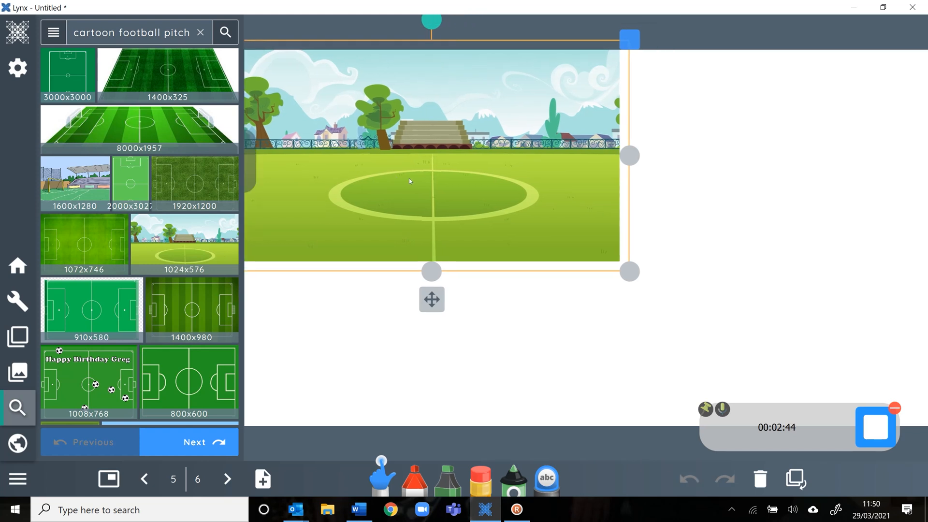
pyautogui.moveTo(629, 272); pyautogui.dragTo(849, 428)
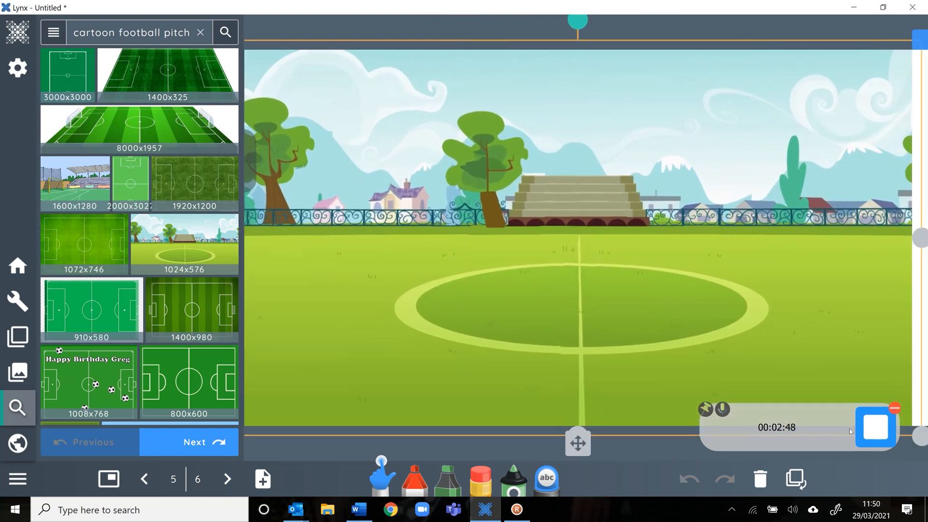
pyautogui.moveTo(675, 293); pyautogui.dragTo(681, 294)
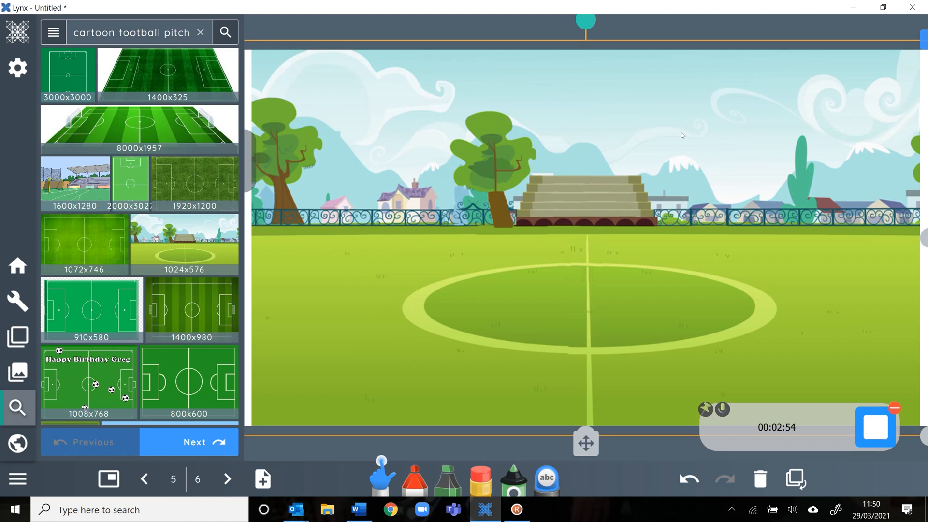
# Send the pitch picture to the page background via Arrange > Move To Background.
pyautogui.click(924, 45)
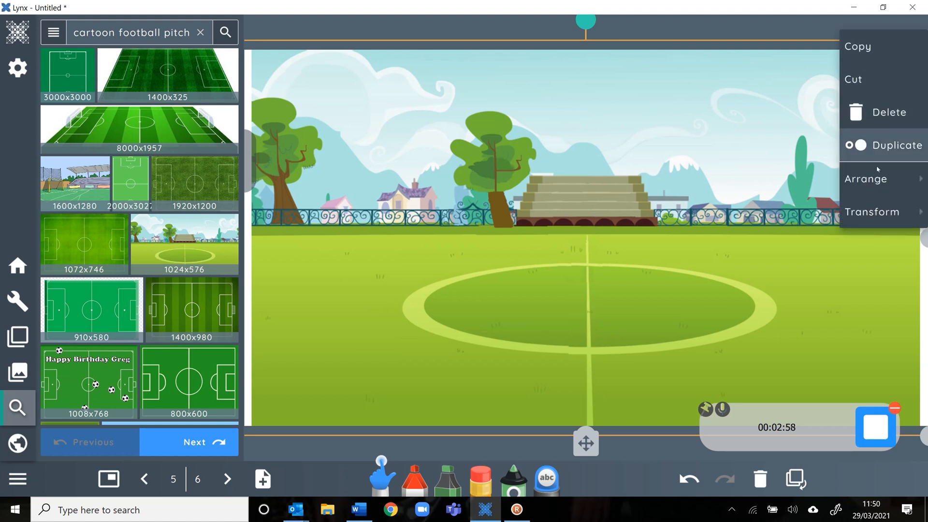
pyautogui.moveTo(878, 179)
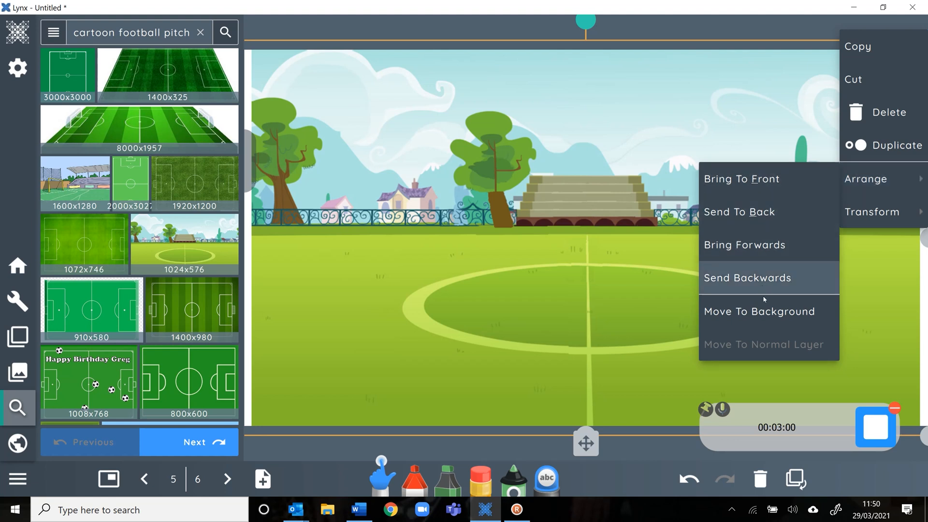
pyautogui.click(768, 314)
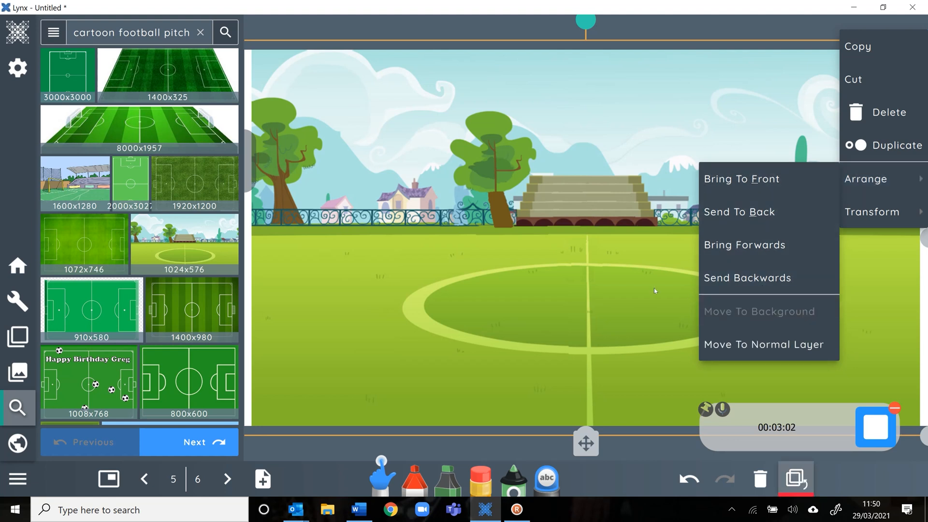
pyautogui.click(614, 286)
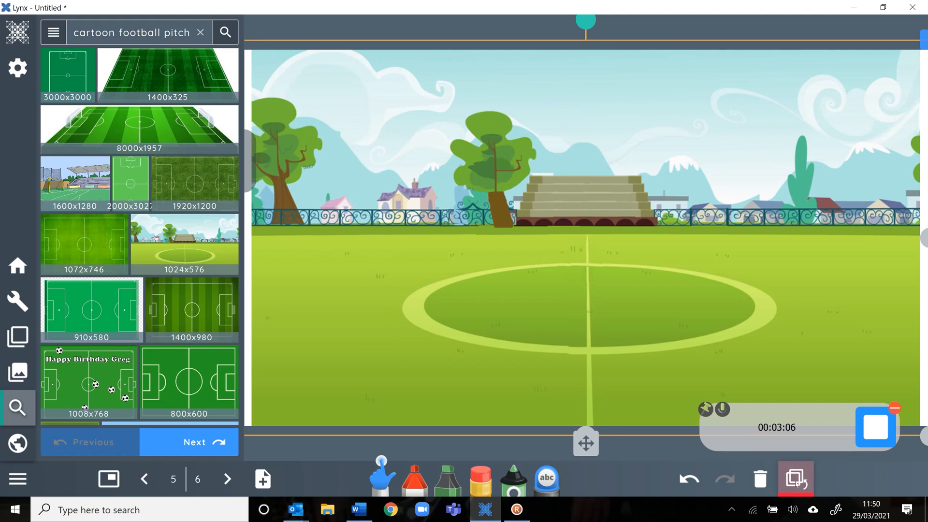
pyautogui.click(796, 479)
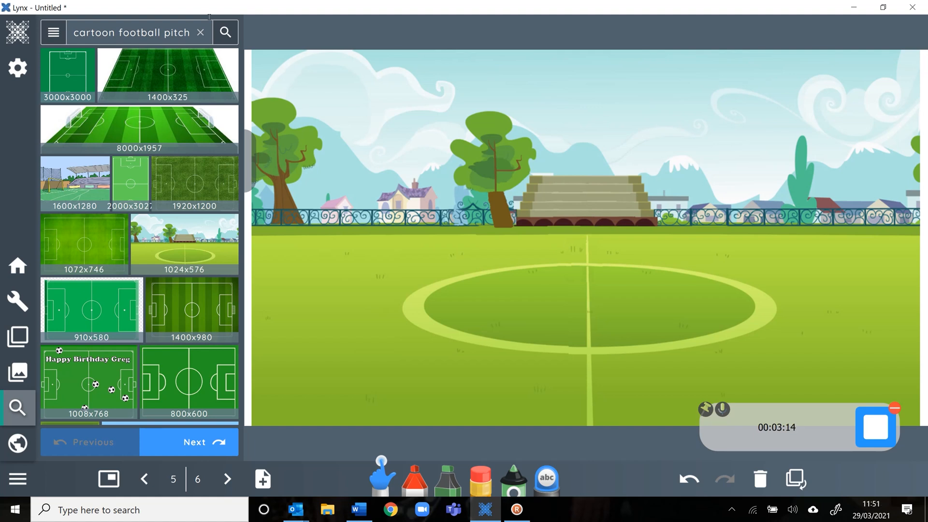
# Search for 'football no background' and drop the first football image onto the pitch.
pyautogui.click(200, 33)
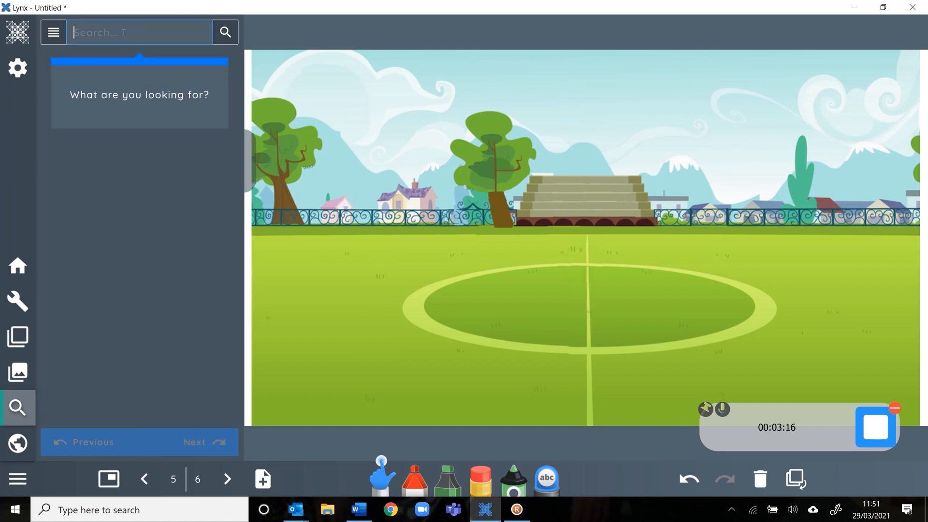
pyautogui.write('footbal')
pyautogui.write('l')
pyautogui.write(' ro')
pyautogui.write('ba')
pyautogui.write('ckgrou')
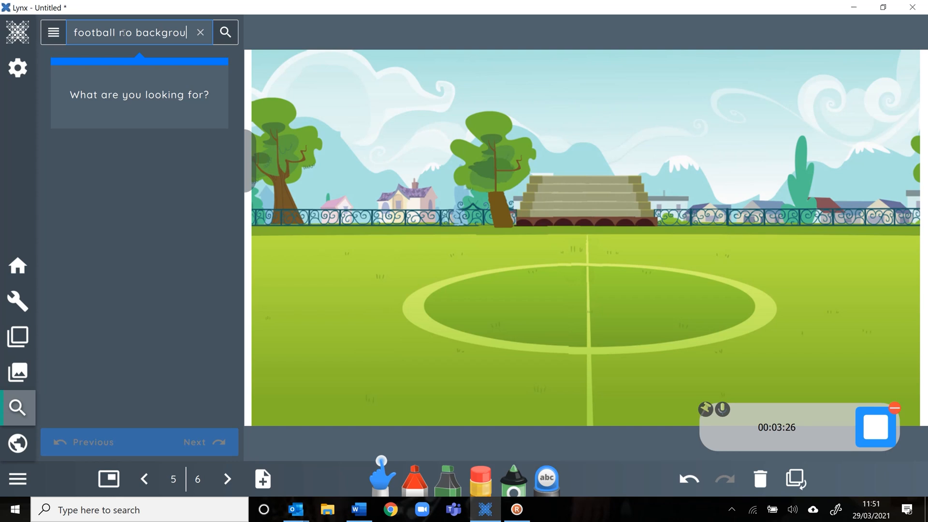
pyautogui.write('nd')
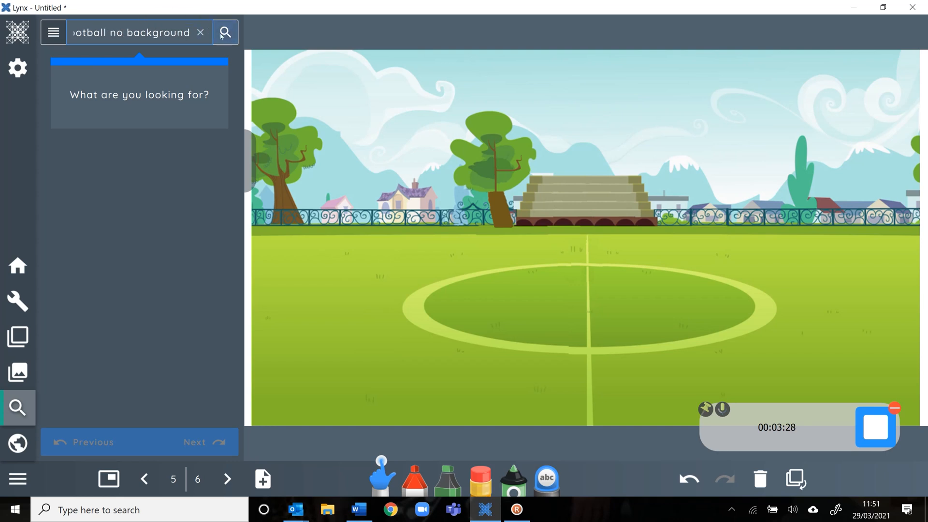
pyautogui.click(226, 31)
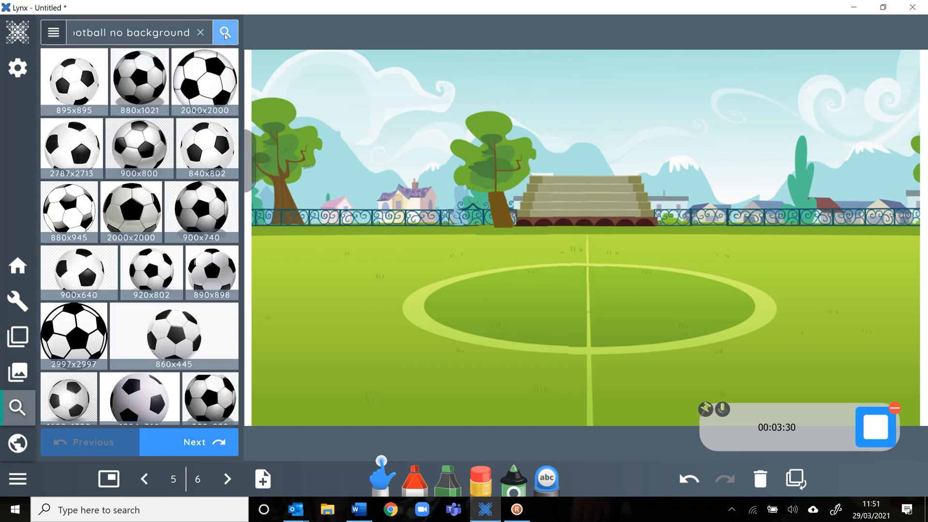
pyautogui.moveTo(62, 87); pyautogui.dragTo(457, 220)
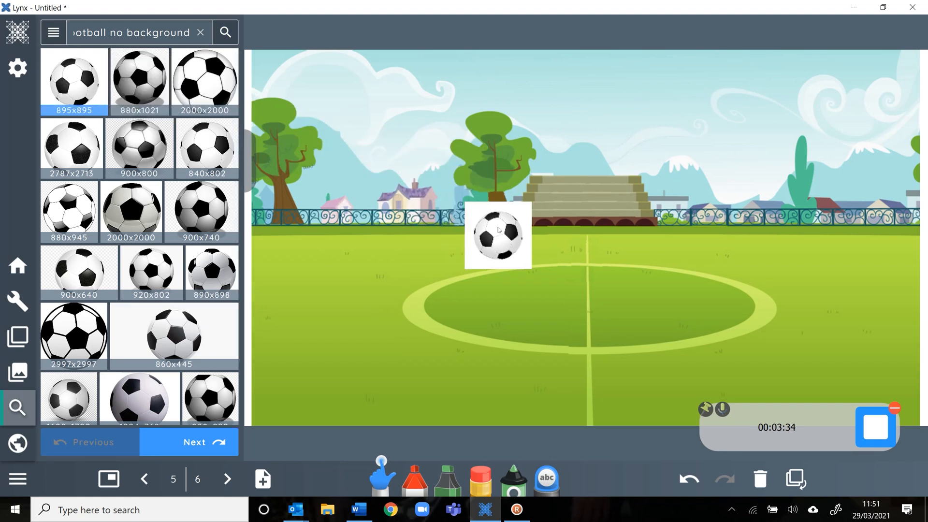
pyautogui.moveTo(457, 219); pyautogui.dragTo(578, 279)
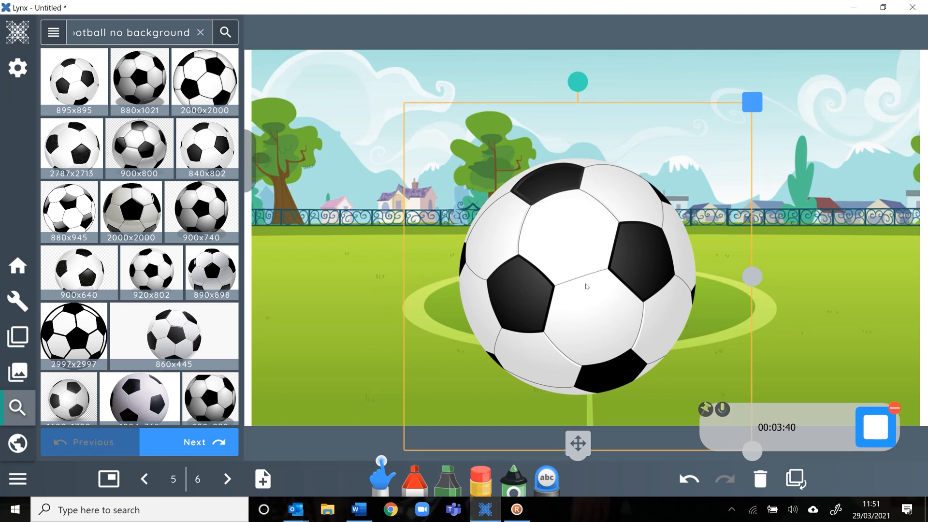
# Shrink the football to a small size and position it inside the centre circle.
pyautogui.moveTo(571, 253); pyautogui.dragTo(519, 212)
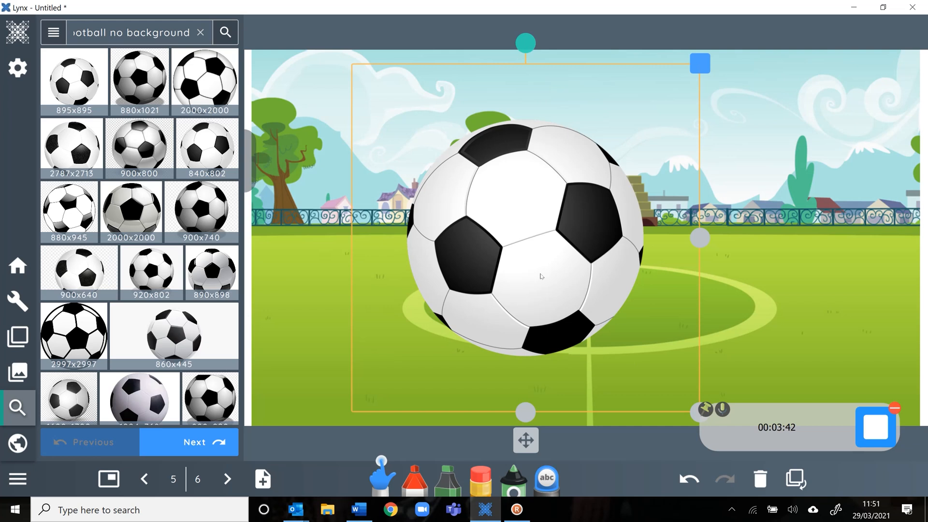
pyautogui.moveTo(541, 275); pyautogui.dragTo(498, 298)
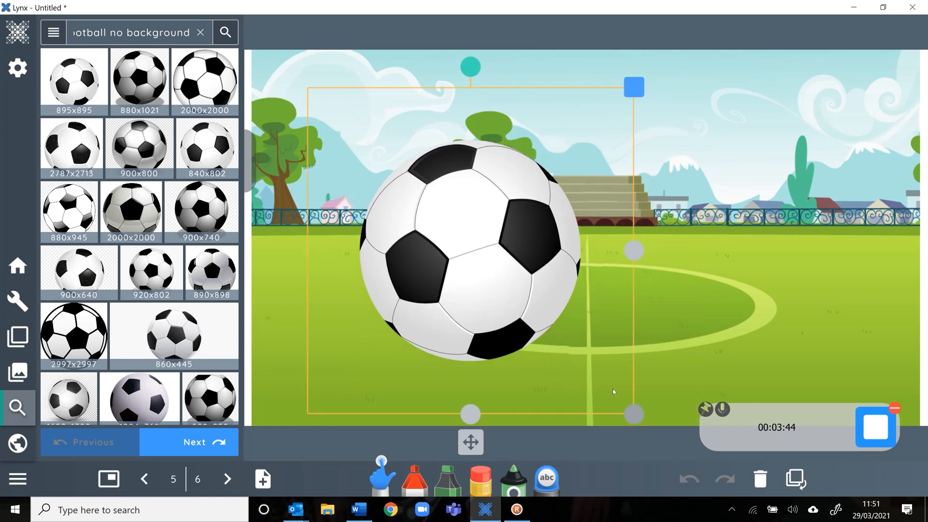
pyautogui.moveTo(659, 433); pyautogui.dragTo(398, 176)
pyautogui.moveTo(398, 132); pyautogui.dragTo(385, 129)
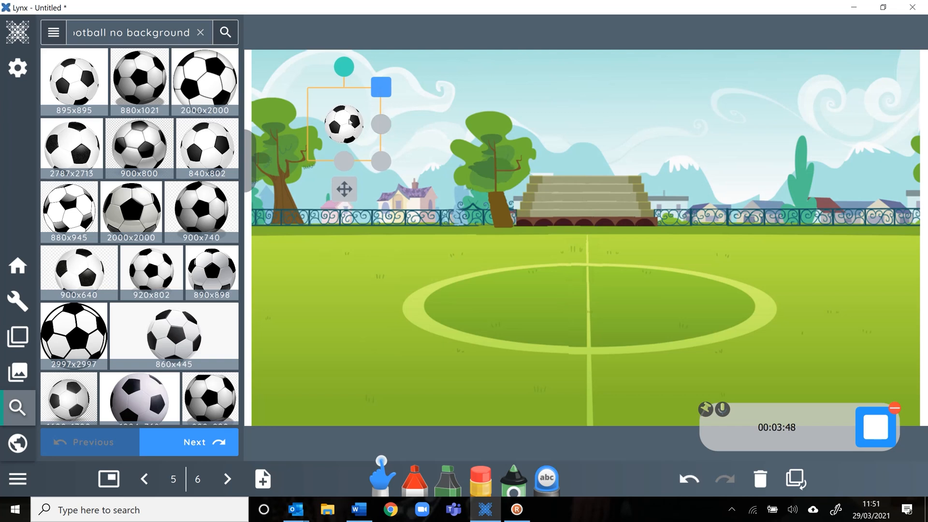
pyautogui.moveTo(345, 124); pyautogui.dragTo(557, 323)
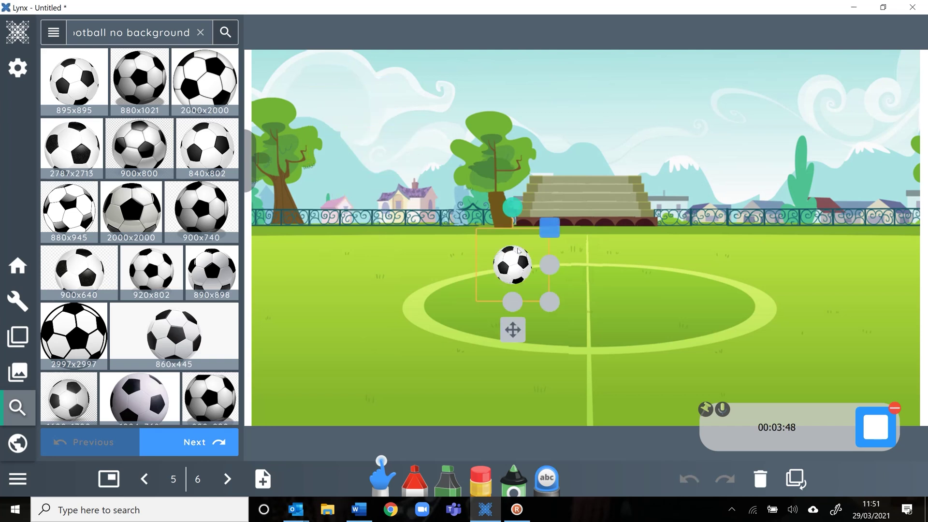
pyautogui.click(458, 346)
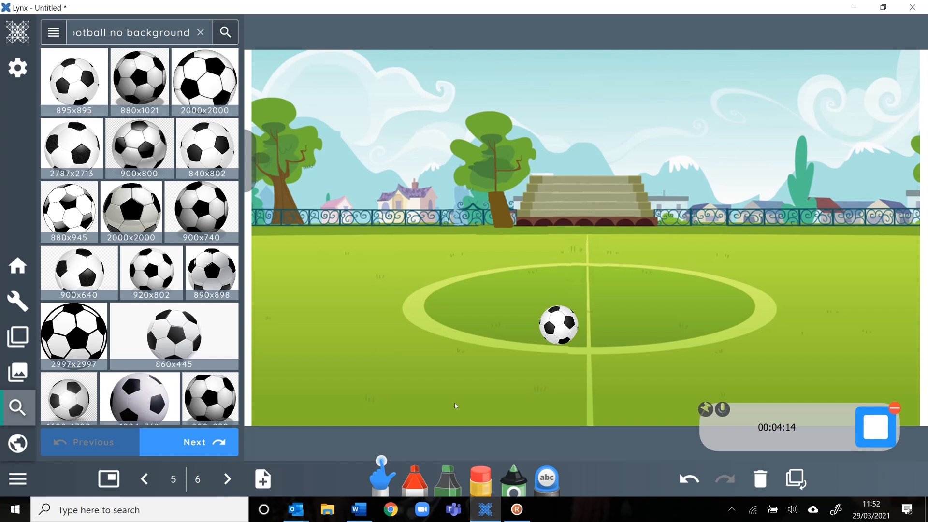
# Draw an orange triangle body to the right of the football with the Shape tool.
pyautogui.click(515, 485)
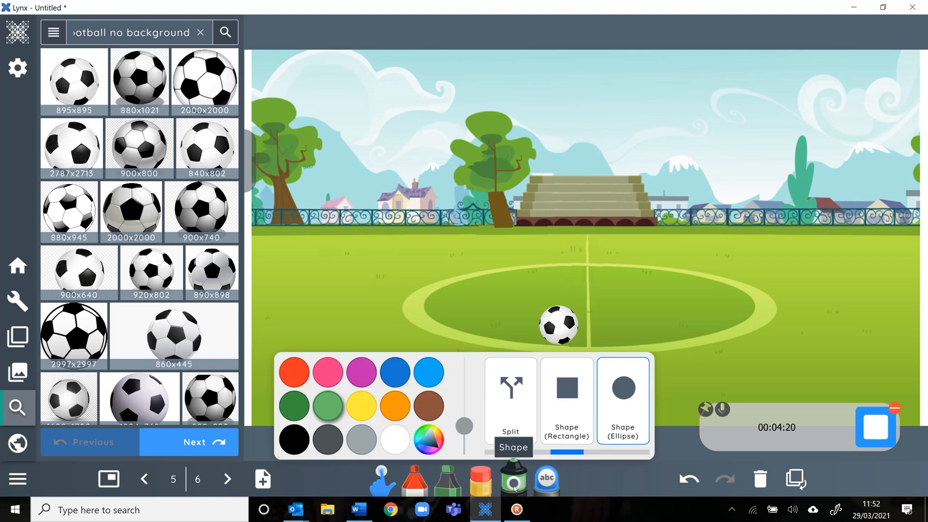
pyautogui.scroll(-4, 614, 414)
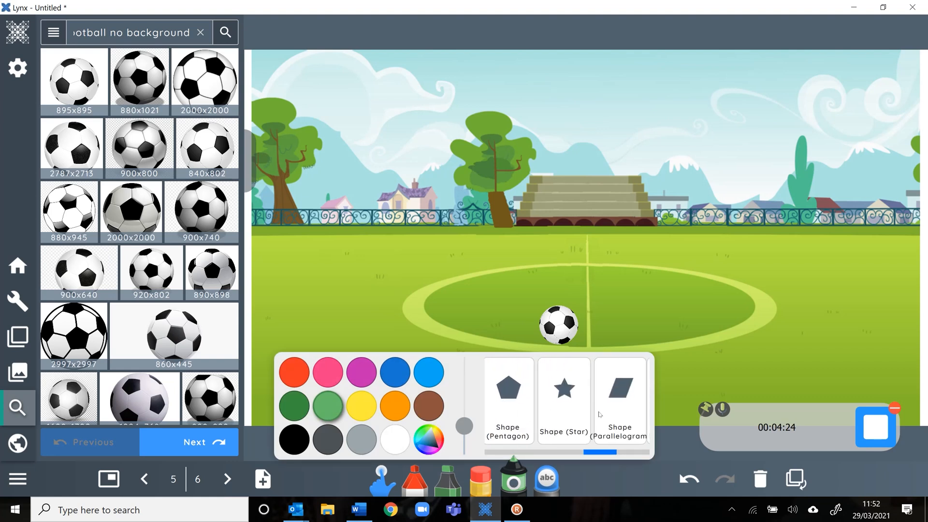
pyautogui.scroll(-4, 617, 411)
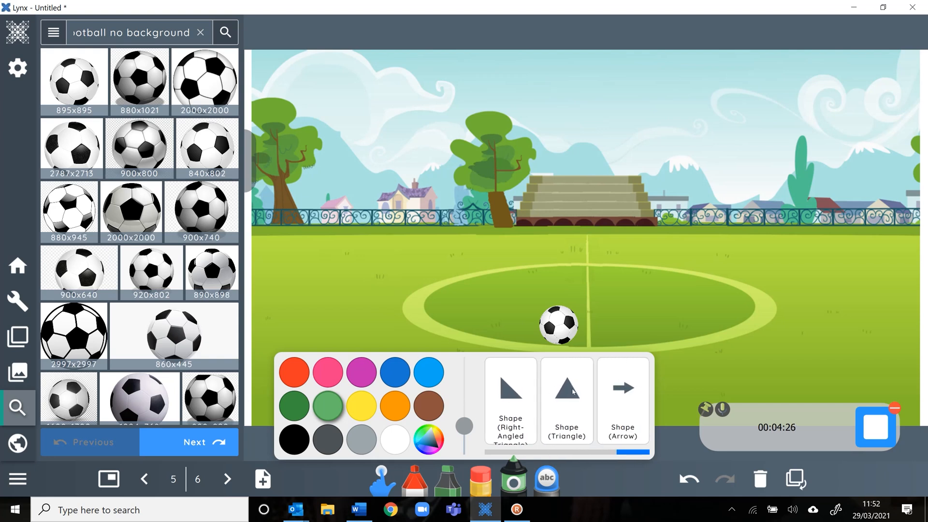
pyautogui.click(573, 392)
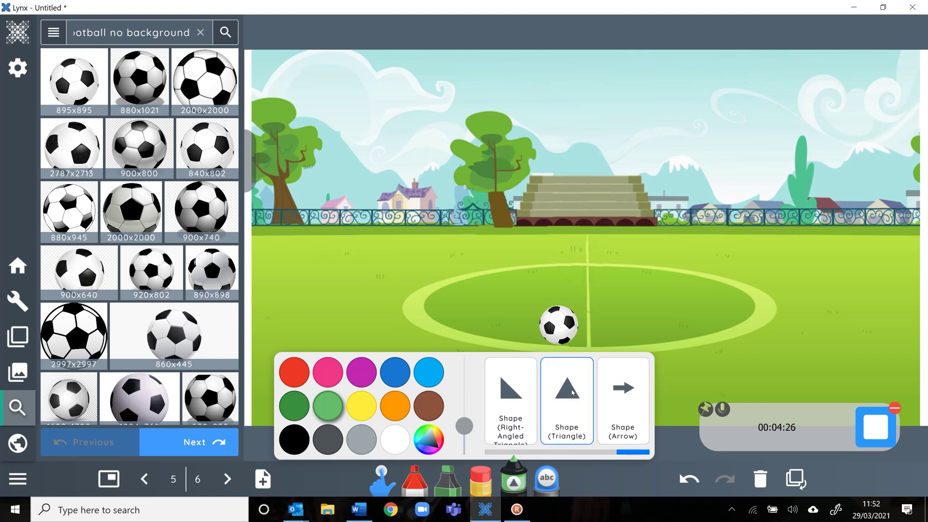
pyautogui.click(395, 405)
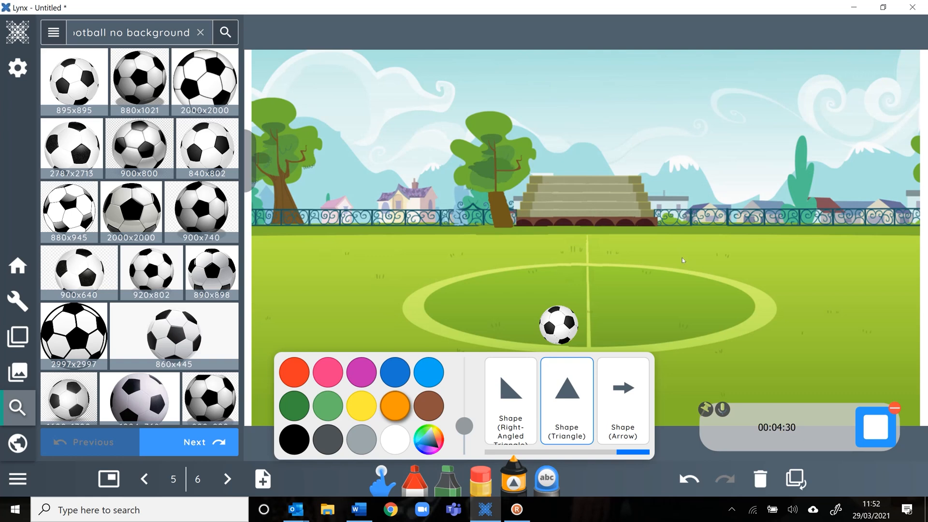
pyautogui.moveTo(682, 258)
pyautogui.mouseDown()
pyautogui.moveTo(640, 318)
pyautogui.moveTo(599, 333)
pyautogui.mouseUp()
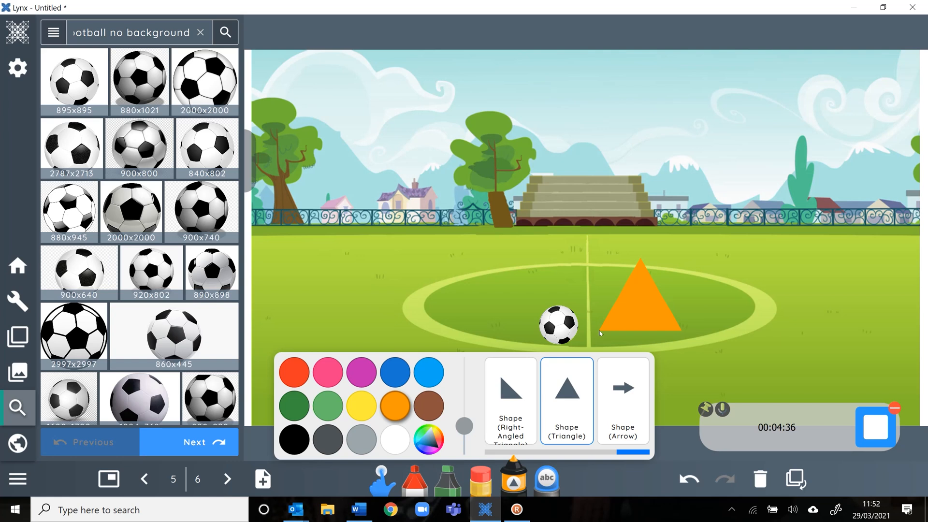
pyautogui.scroll(2, 551, 401)
pyautogui.scroll(2, 589, 414)
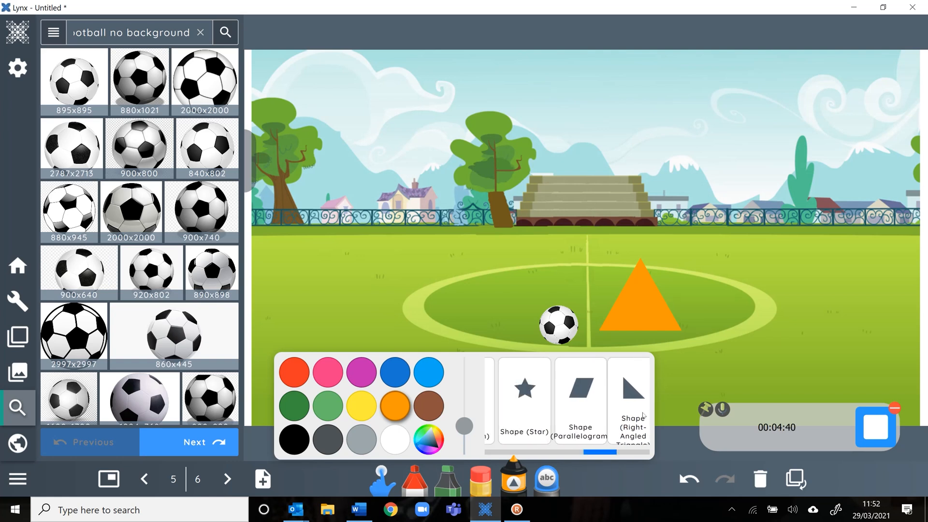
pyautogui.scroll(1, 580, 409)
pyautogui.scroll(1, 570, 408)
pyautogui.scroll(2, 570, 408)
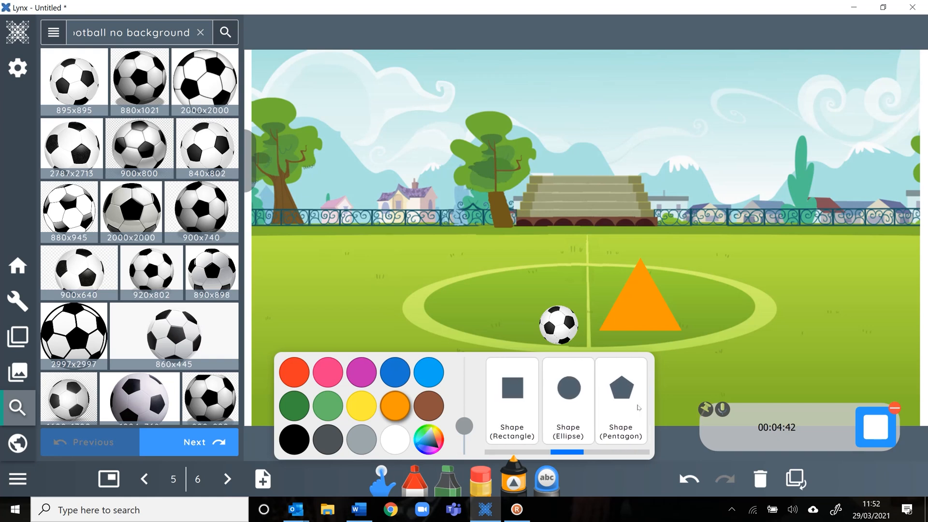
pyautogui.scroll(1, 624, 408)
# Draw a brown circle head on top of the orange triangle.
pyautogui.click(625, 390)
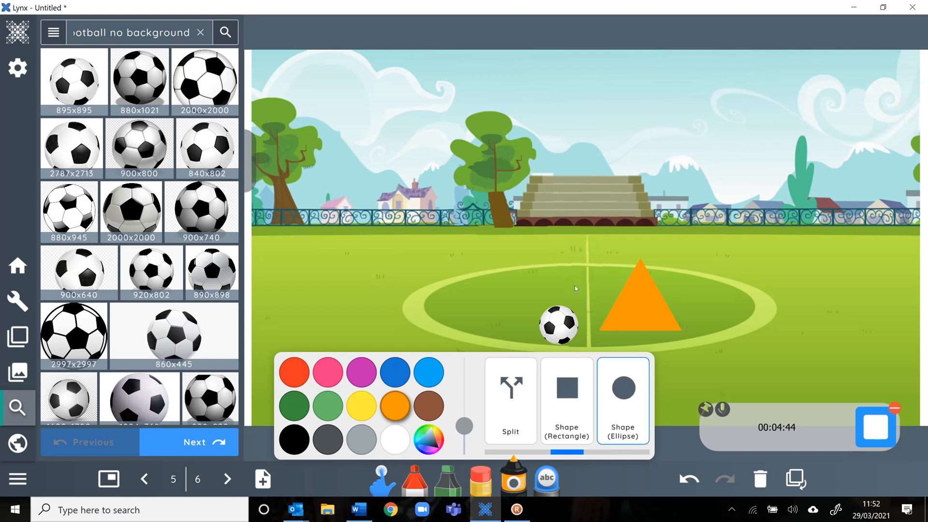
pyautogui.click(428, 407)
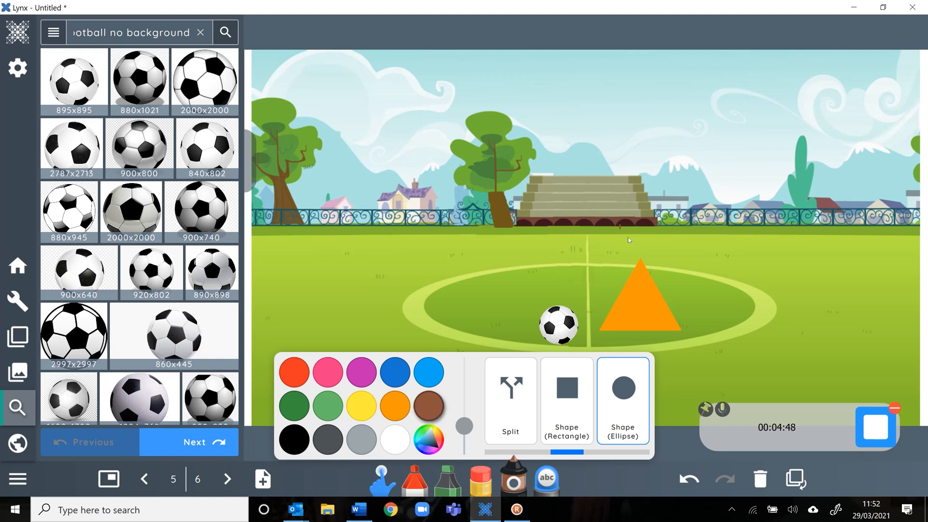
pyautogui.moveTo(646, 258); pyautogui.dragTo(667, 276)
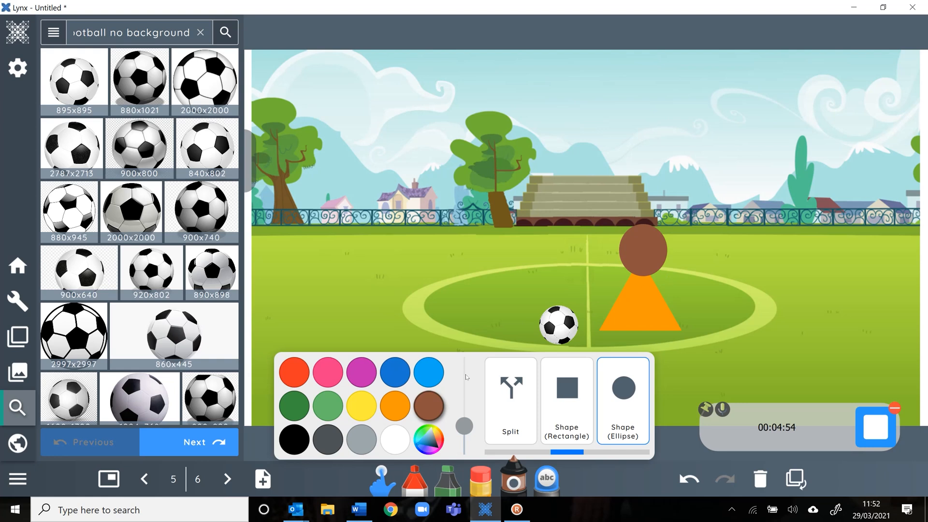
pyautogui.click(362, 439)
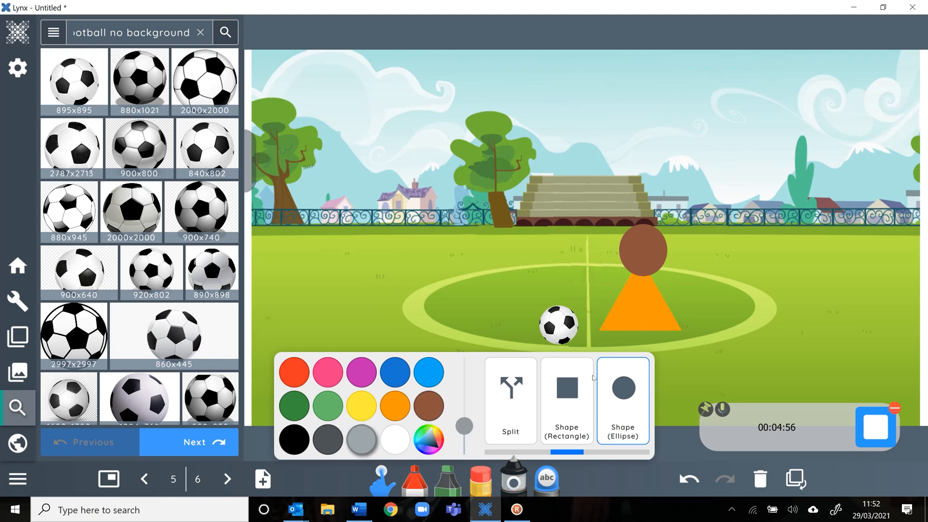
# Draw a grey rectangle body with a grey pentagon head left of the football.
pyautogui.click(568, 389)
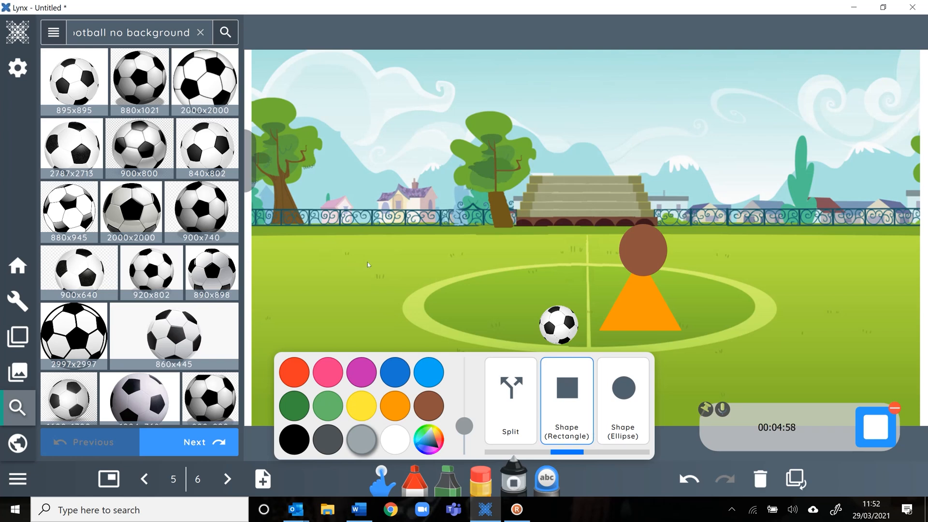
pyautogui.moveTo(367, 262); pyautogui.dragTo(436, 331)
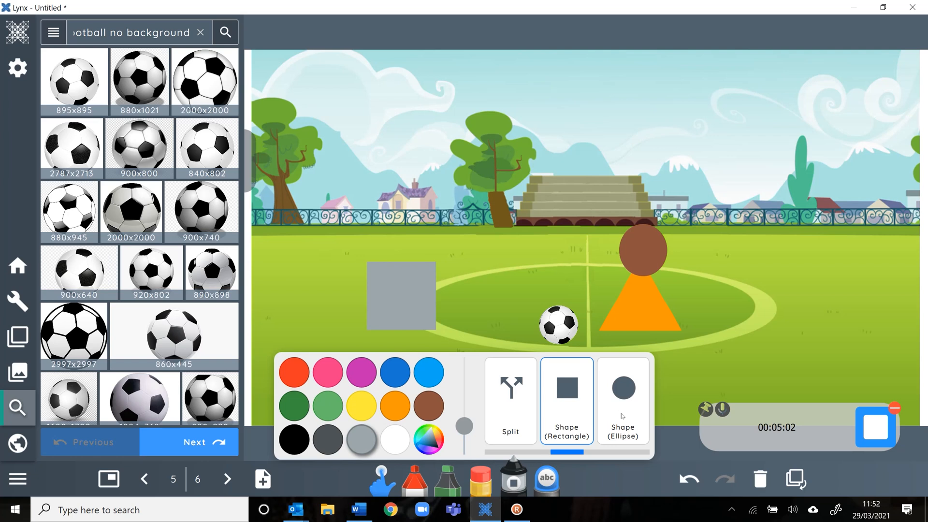
pyautogui.scroll(-3, 628, 413)
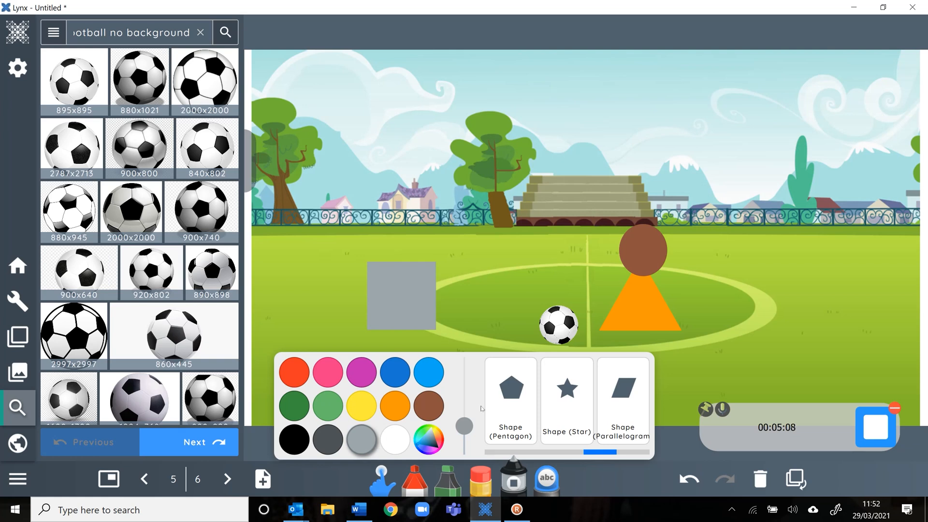
pyautogui.click(512, 393)
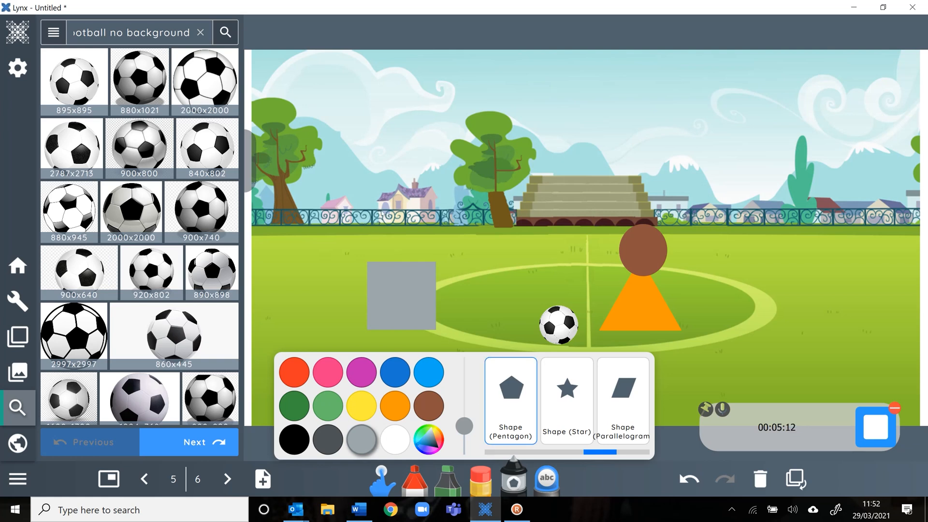
pyautogui.moveTo(395, 225); pyautogui.dragTo(438, 268)
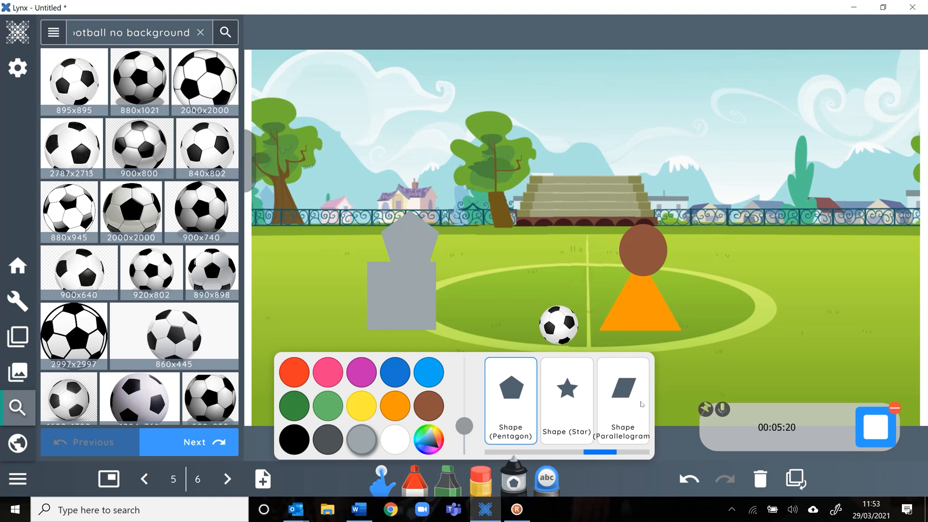
pyautogui.moveTo(626, 394); pyautogui.dragTo(496, 407)
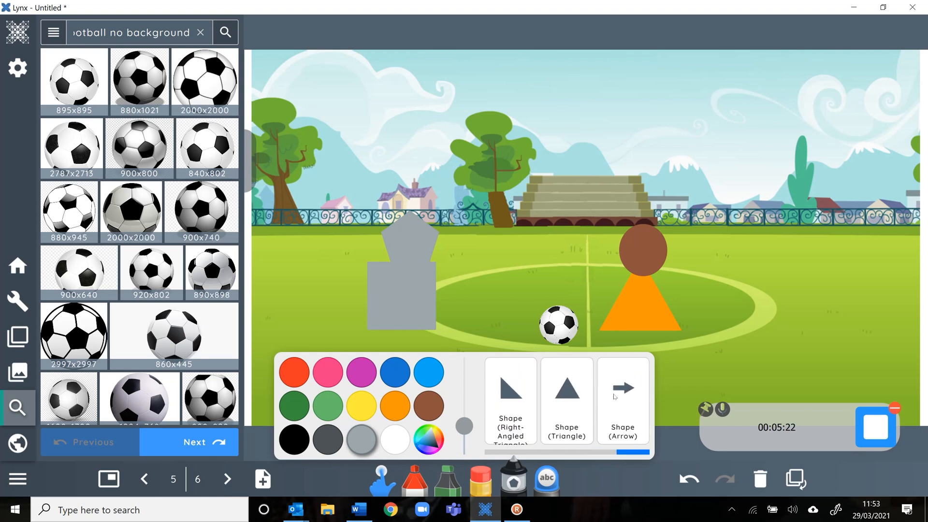
# Add two grey arrow arms beside the robot and a right-angled triangle leg below its body.
pyautogui.click(618, 391)
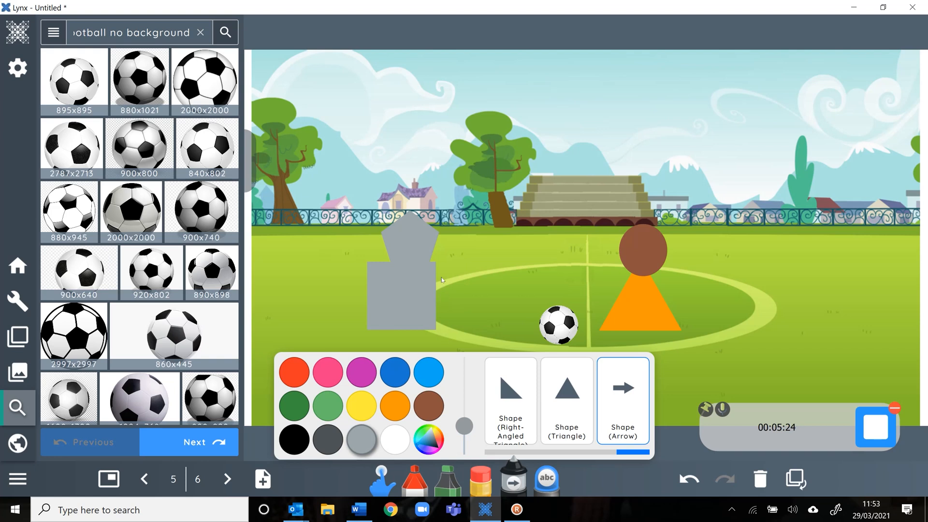
pyautogui.moveTo(471, 290); pyautogui.dragTo(479, 296)
pyautogui.moveTo(356, 294); pyautogui.dragTo(315, 295)
pyautogui.click(510, 396)
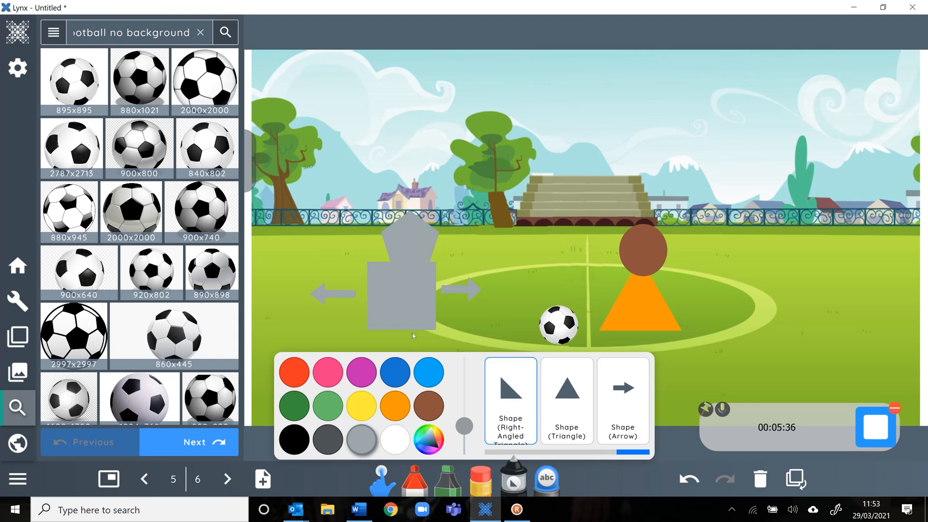
pyautogui.moveTo(421, 344); pyautogui.dragTo(406, 334)
pyautogui.click(513, 479)
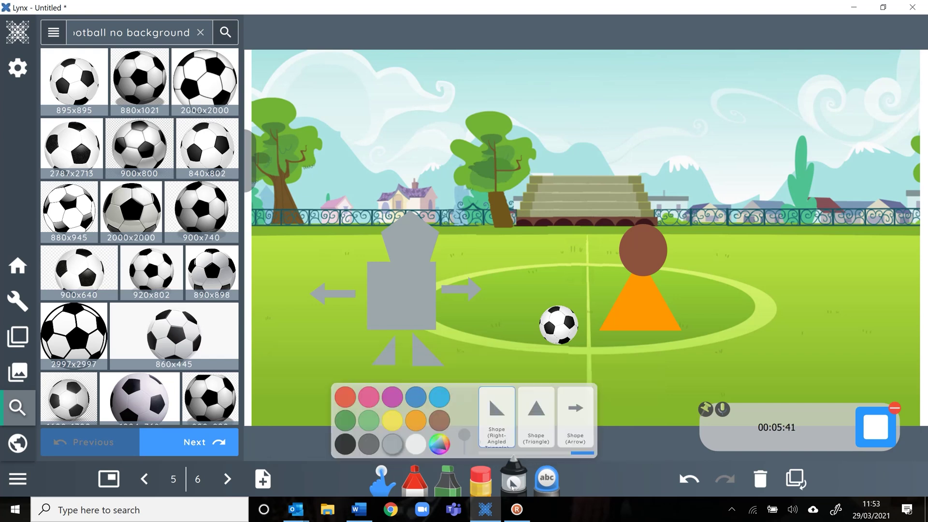
# Select the robot's leg triangles and move them up under the body.
pyautogui.click(383, 479)
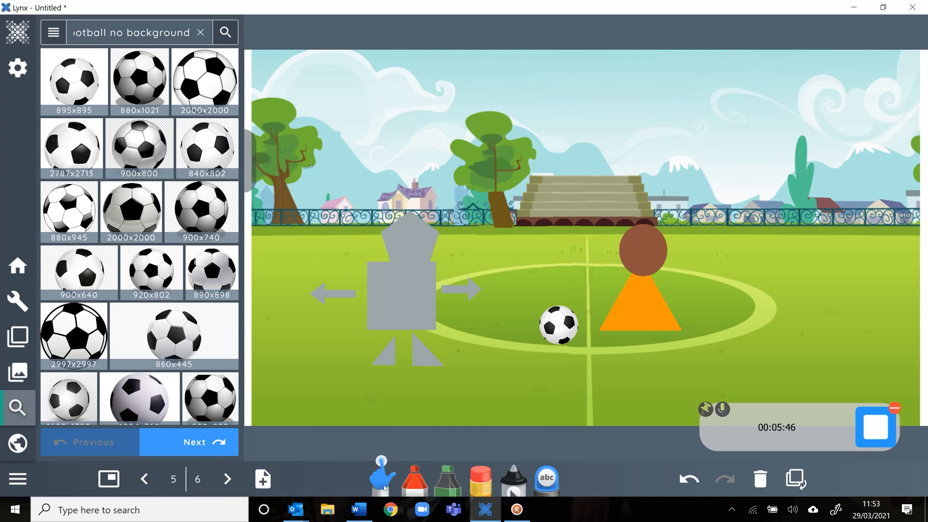
pyautogui.click(388, 357)
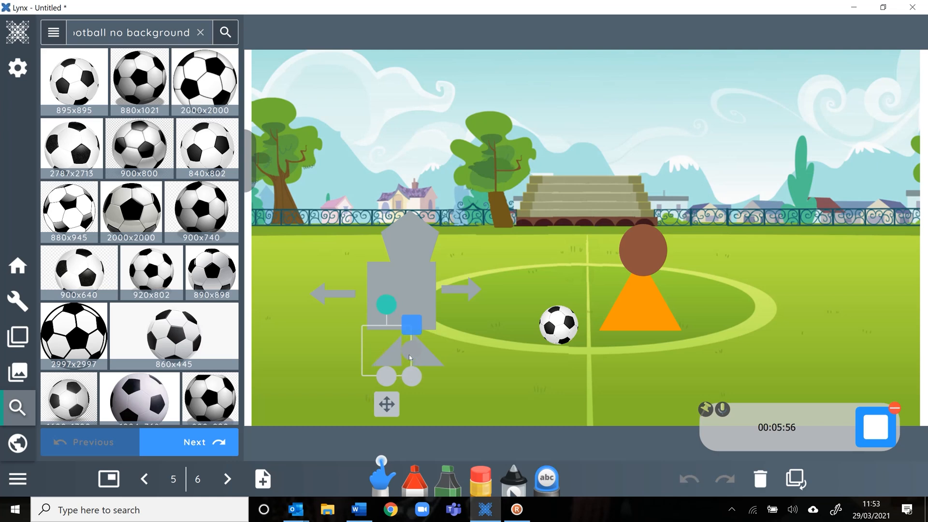
pyautogui.click(446, 380)
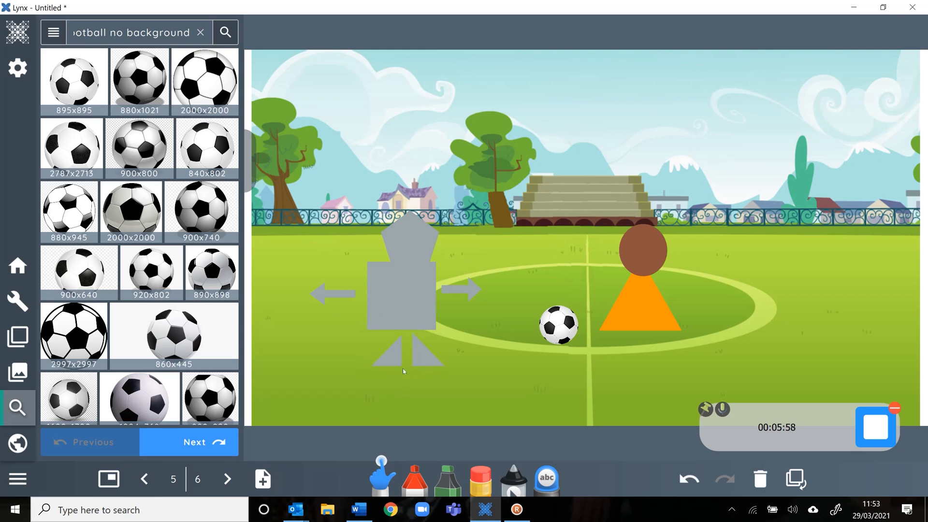
pyautogui.moveTo(397, 365); pyautogui.dragTo(388, 348)
pyautogui.click(414, 344)
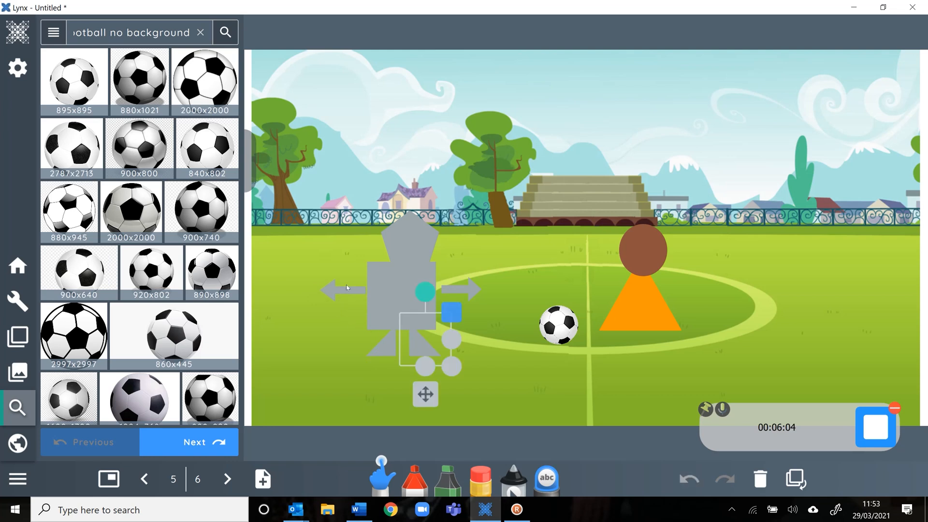
# Pull both arrow arms in against the body and stretch the pentagon head taller.
pyautogui.moveTo(332, 294); pyautogui.dragTo(352, 280)
pyautogui.moveTo(465, 288); pyautogui.dragTo(444, 283)
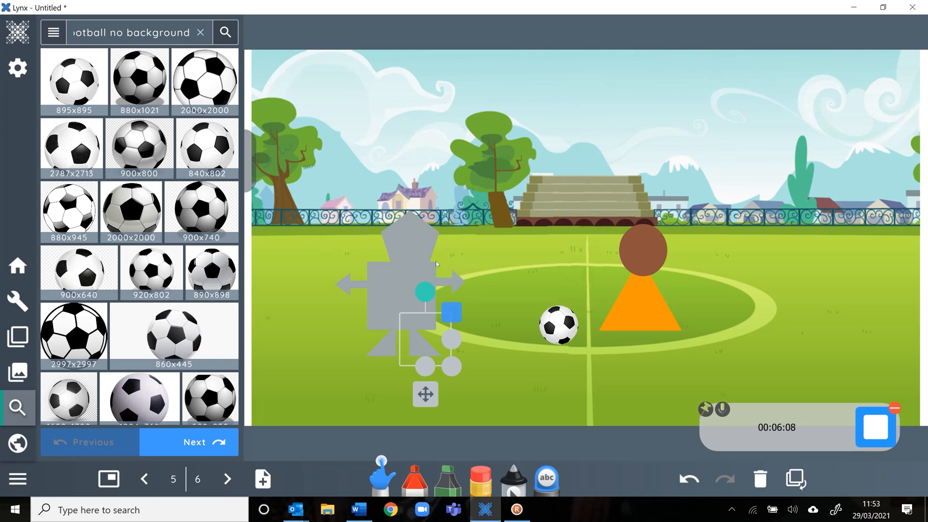
pyautogui.moveTo(418, 253); pyautogui.dragTo(411, 240)
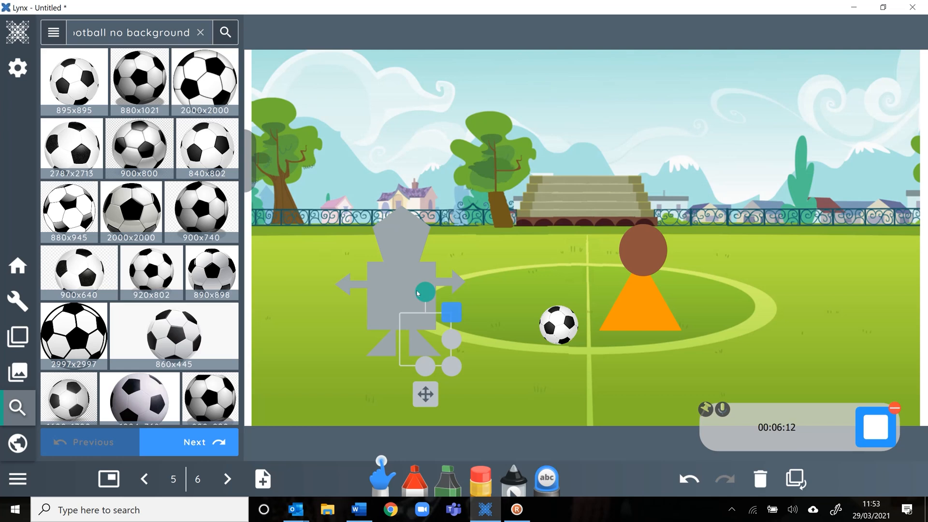
pyautogui.click(529, 376)
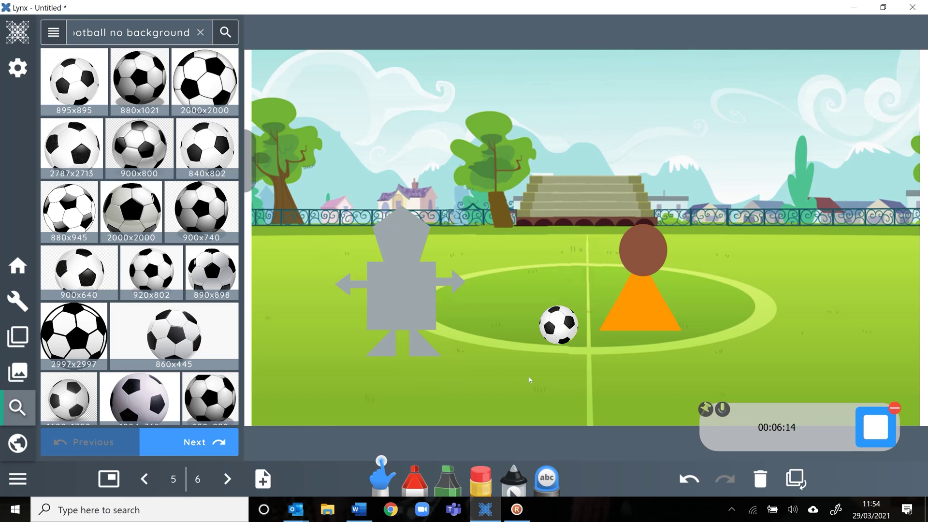
# Draw a small yellow ellipse eye on the robot's head.
pyautogui.click(515, 479)
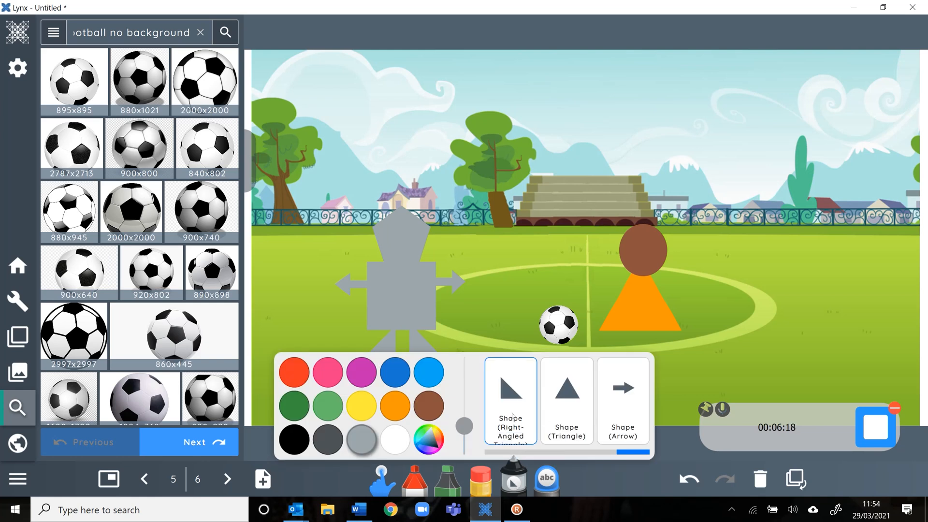
pyautogui.scroll(3, 551, 417)
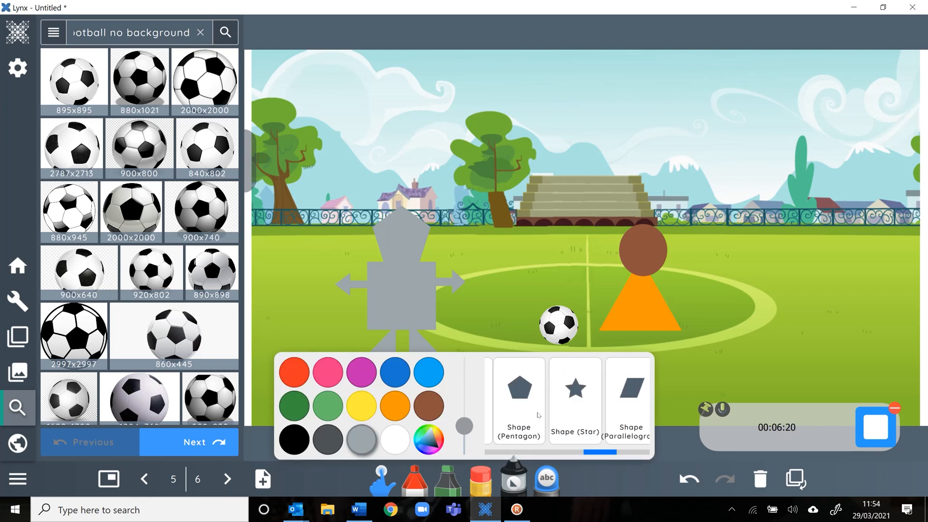
pyautogui.scroll(3, 549, 419)
pyautogui.click(625, 388)
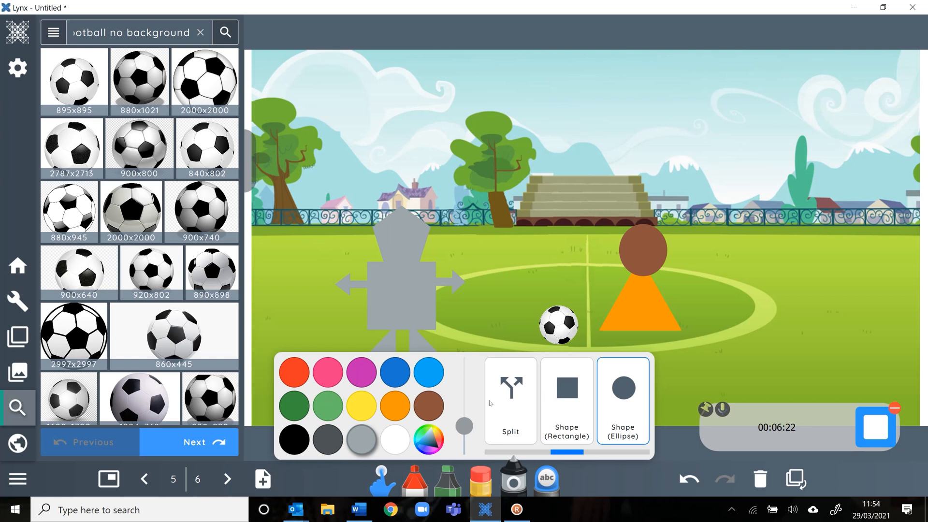
pyautogui.click(361, 405)
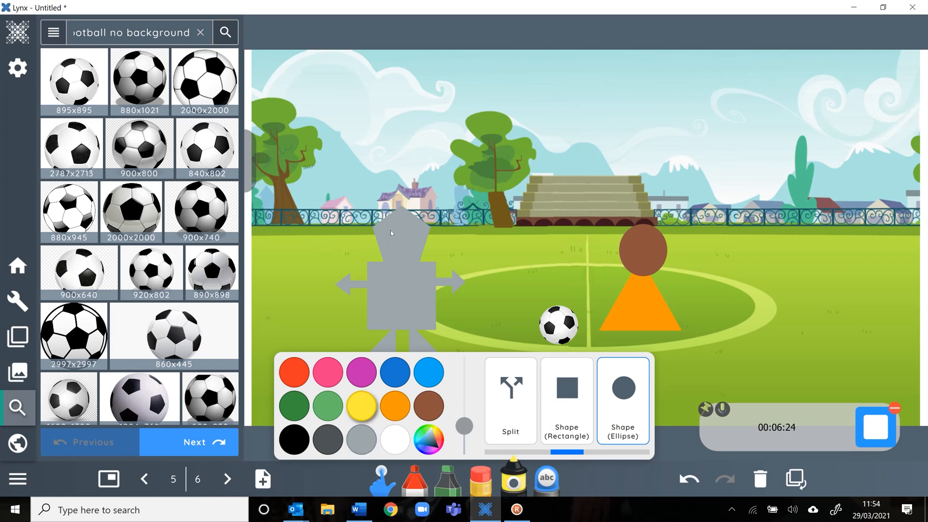
pyautogui.moveTo(395, 240); pyautogui.dragTo(402, 247)
pyautogui.click(358, 332)
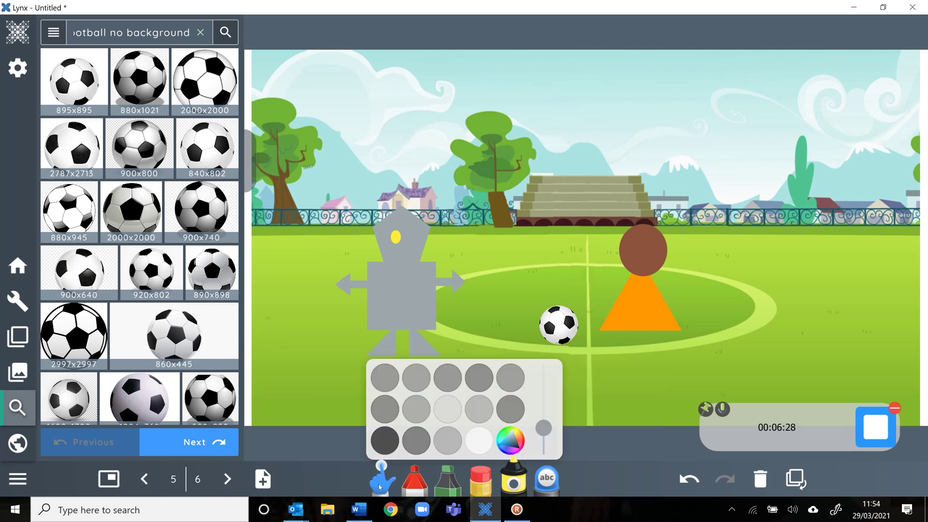
# Duplicate the yellow eye and line the copy up beside the first.
pyautogui.click(397, 238)
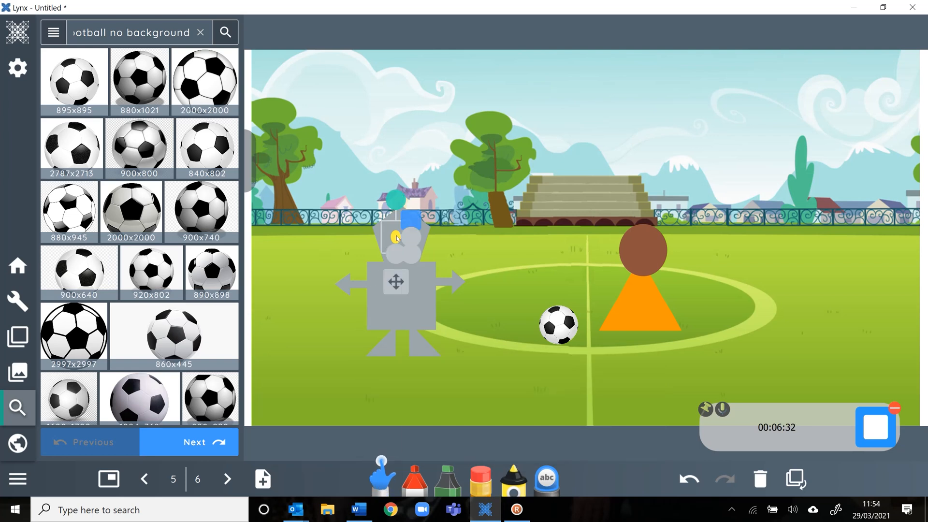
pyautogui.rightClick(412, 222)
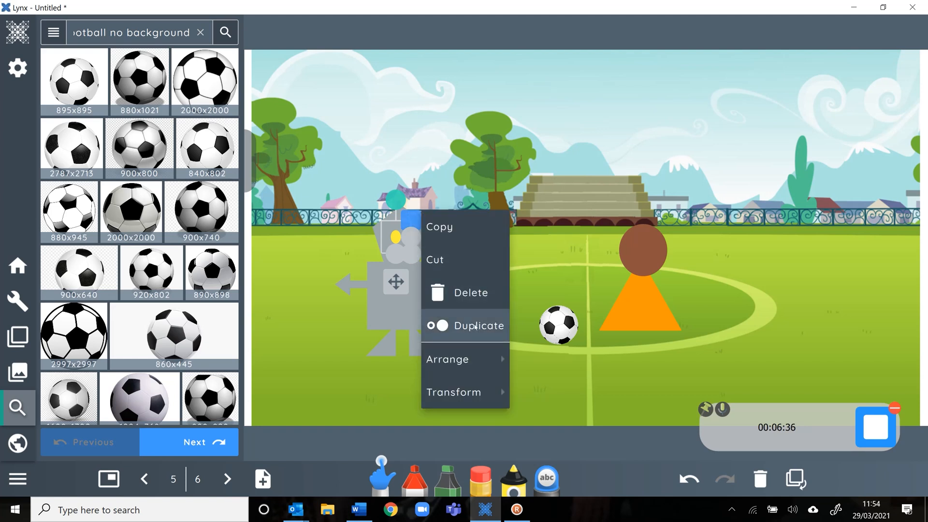
pyautogui.click(476, 327)
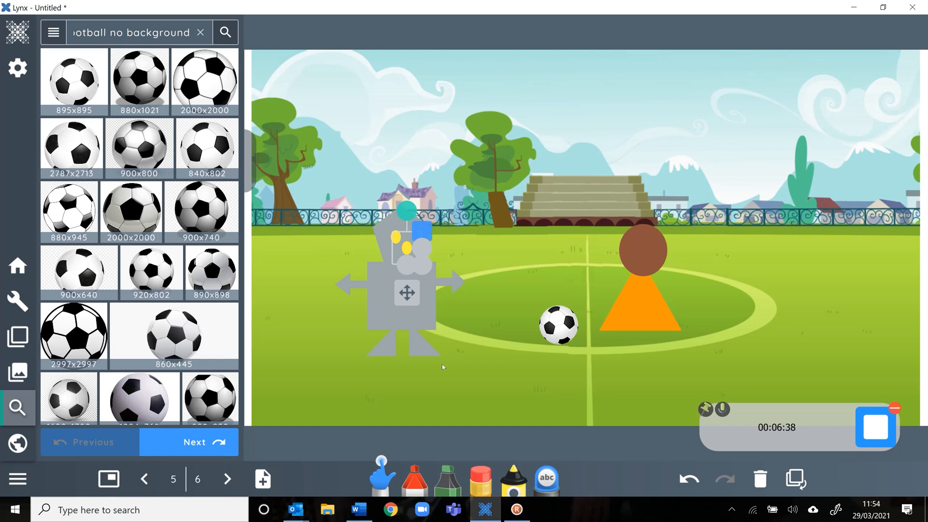
pyautogui.click(432, 372)
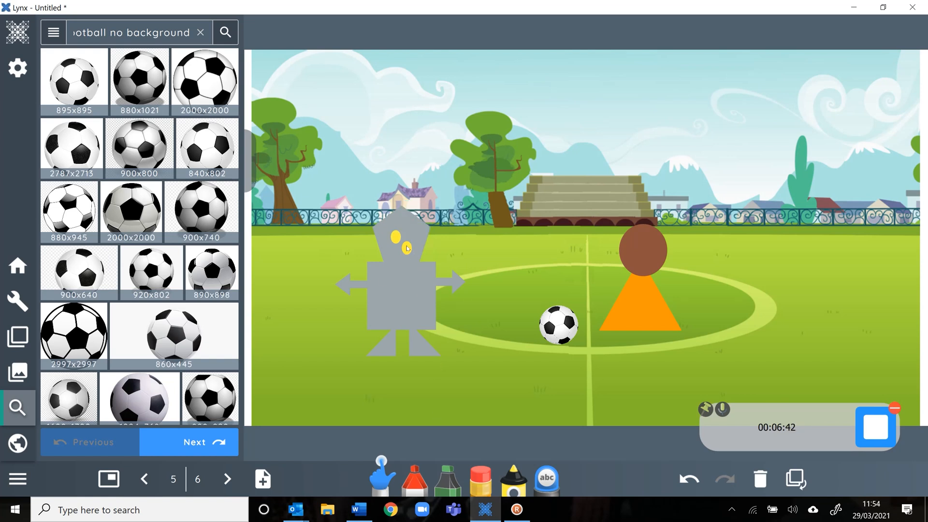
pyautogui.moveTo(407, 249); pyautogui.dragTo(408, 239)
pyautogui.moveTo(408, 236); pyautogui.dragTo(406, 238)
pyautogui.click(514, 480)
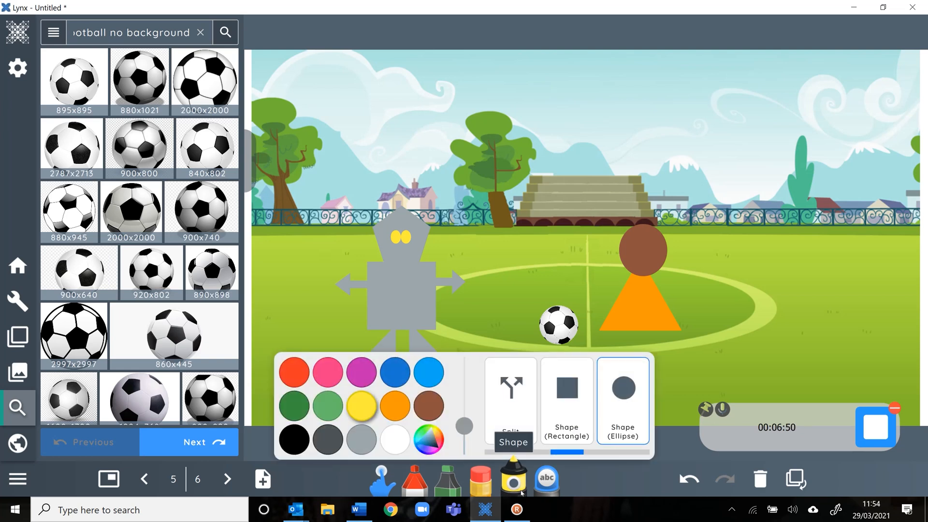
# Draw a red rectangle mouth below the robot's eyes and a green chest panel.
pyautogui.click(560, 389)
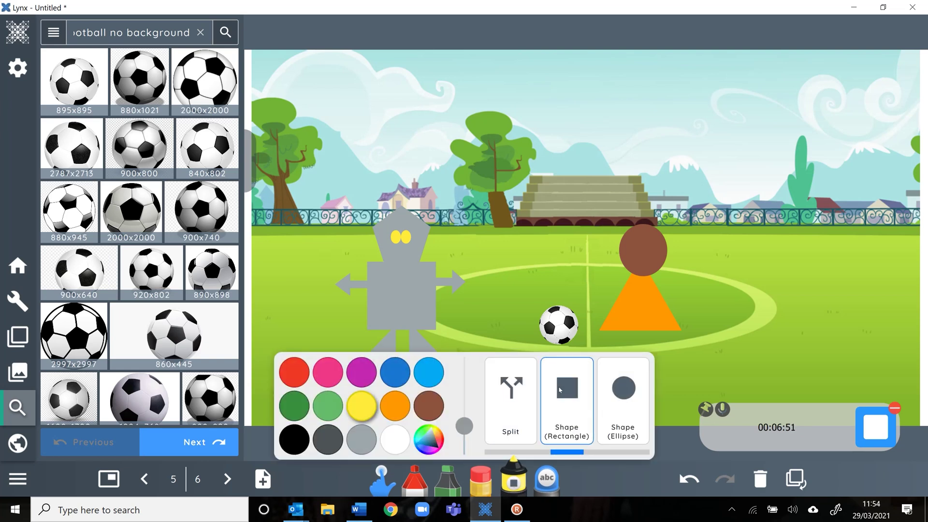
pyautogui.click(295, 371)
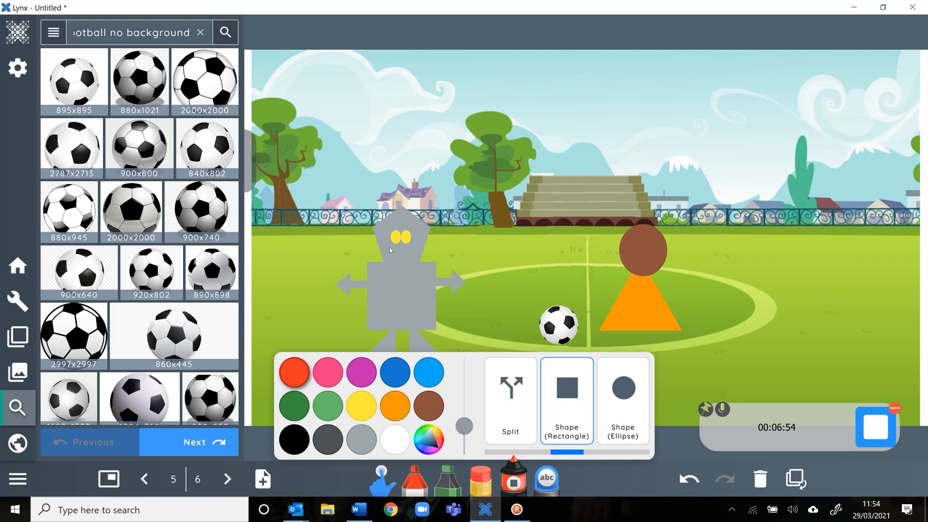
pyautogui.moveTo(391, 248); pyautogui.dragTo(414, 259)
pyautogui.click(325, 408)
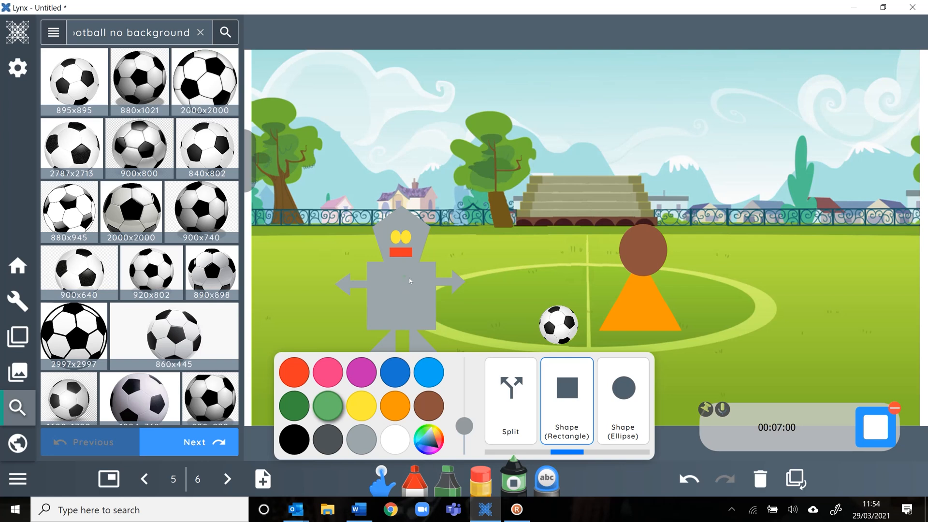
pyautogui.moveTo(427, 291); pyautogui.dragTo(431, 307)
# Add a column of small red, purple and light-blue rectangle buttons on the robot.
pyautogui.click(295, 372)
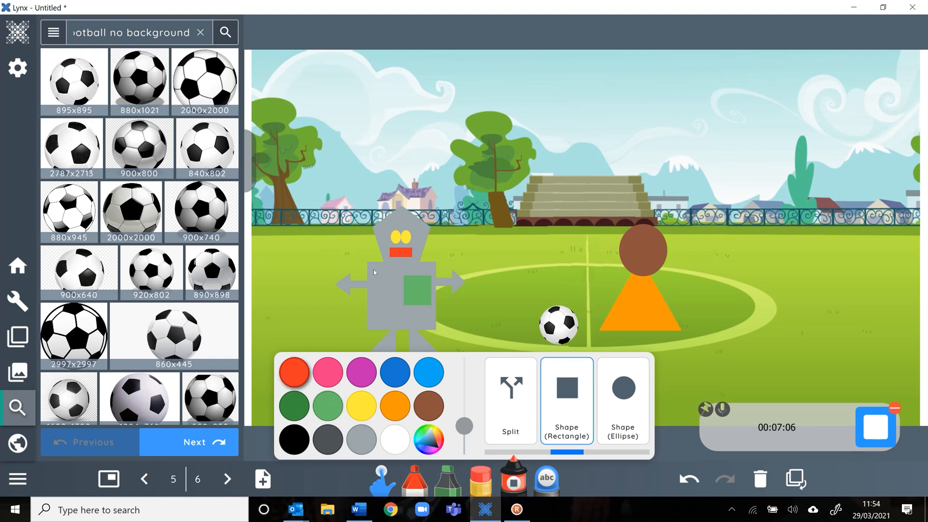
pyautogui.moveTo(373, 272); pyautogui.dragTo(383, 280)
pyautogui.click(361, 372)
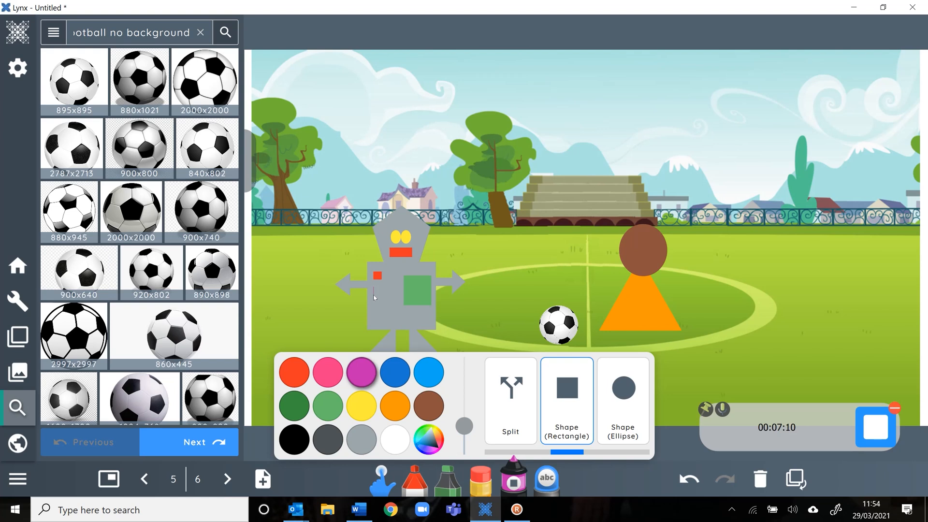
pyautogui.moveTo(374, 287); pyautogui.dragTo(382, 297)
pyautogui.click(428, 371)
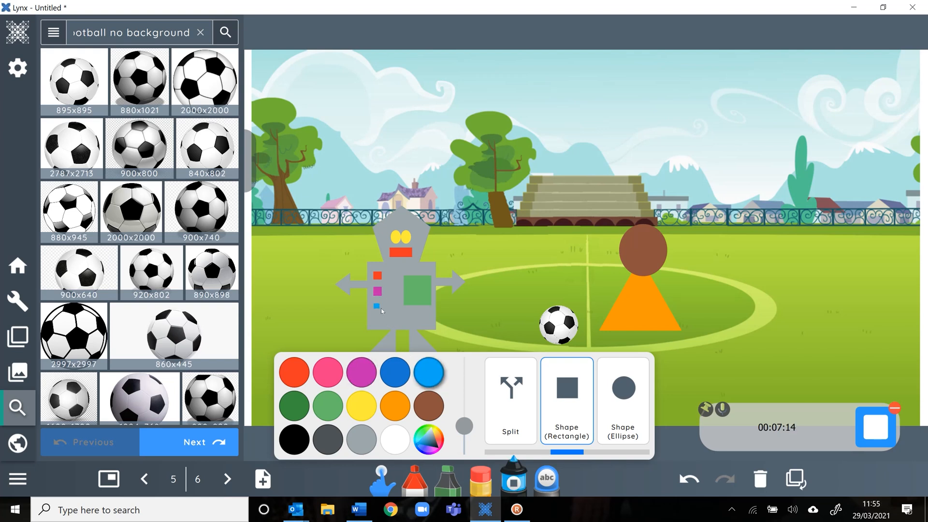
pyautogui.moveTo(375, 304); pyautogui.dragTo(383, 314)
# With a brown pen, draw the girl's right and left arms with spread fingers.
pyautogui.click(414, 482)
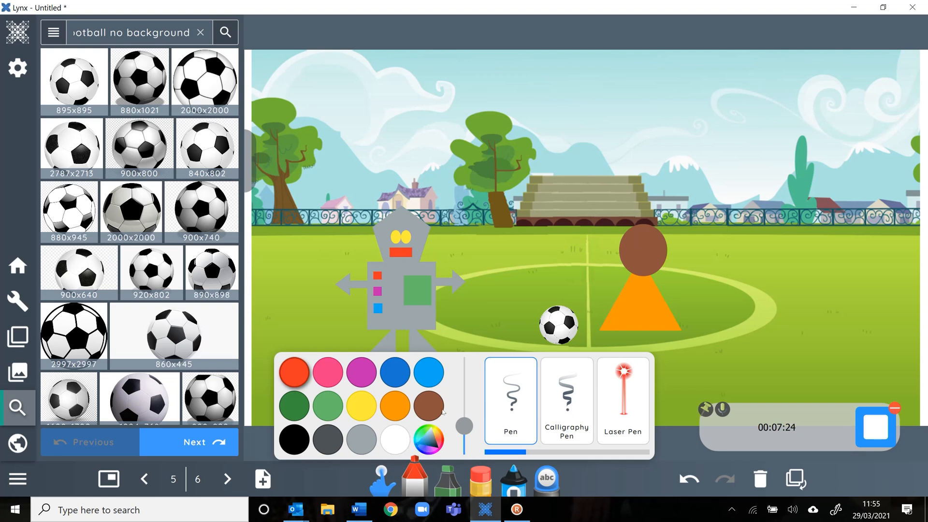
pyautogui.click(427, 409)
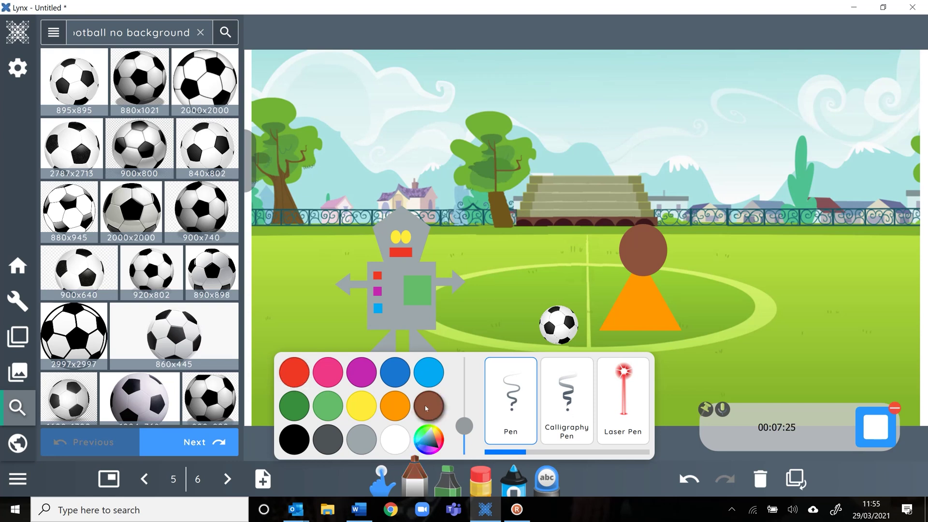
pyautogui.click(418, 481)
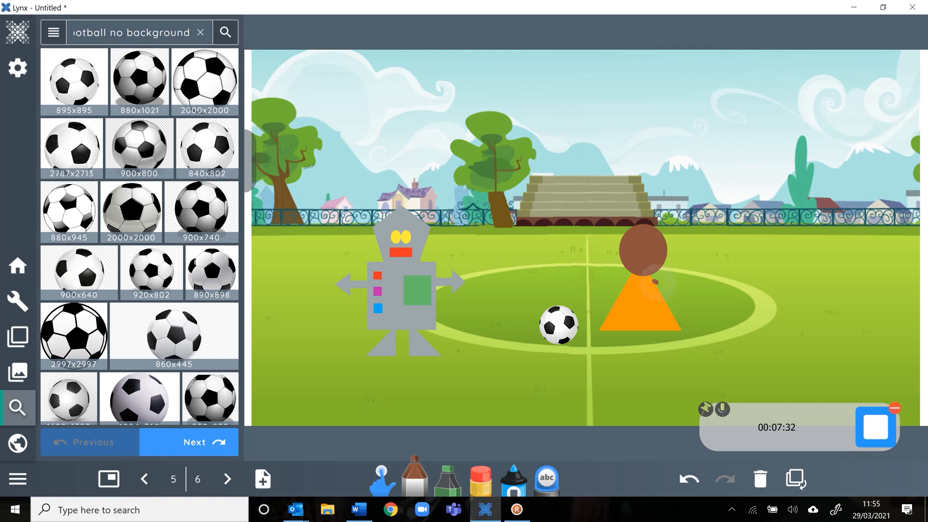
pyautogui.moveTo(644, 268)
pyautogui.mouseDown()
pyautogui.moveTo(675, 287)
pyautogui.moveTo(692, 284)
pyautogui.moveTo(685, 289)
pyautogui.mouseUp()
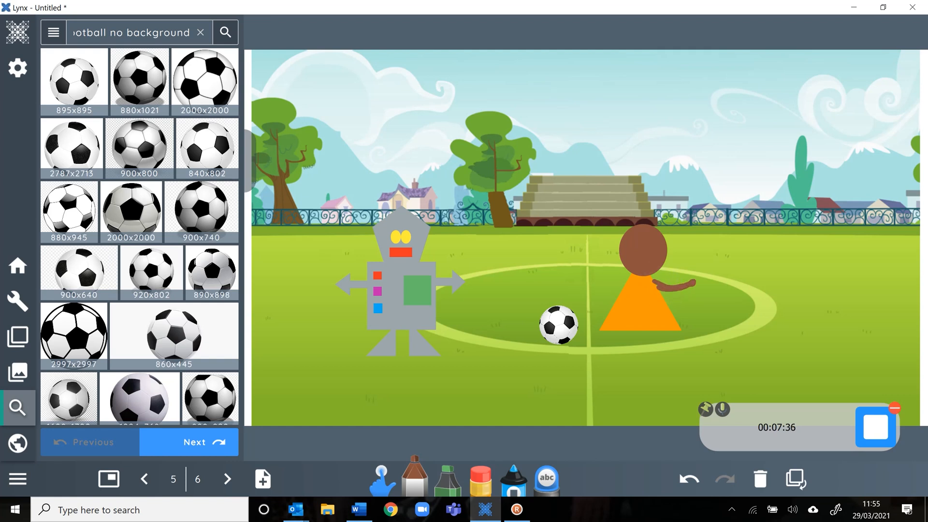
pyautogui.moveTo(692, 284)
pyautogui.mouseDown()
pyautogui.moveTo(693, 272)
pyautogui.moveTo(705, 273)
pyautogui.moveTo(707, 291)
pyautogui.mouseUp()
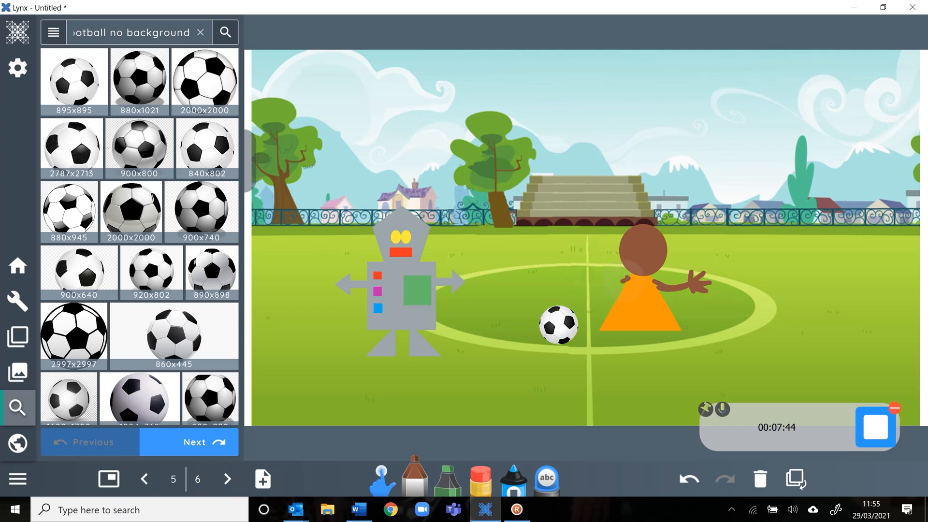
pyautogui.moveTo(630, 282); pyautogui.dragTo(597, 283)
pyautogui.moveTo(591, 281)
pyautogui.mouseDown()
pyautogui.moveTo(589, 265)
pyautogui.moveTo(581, 286)
pyautogui.mouseUp()
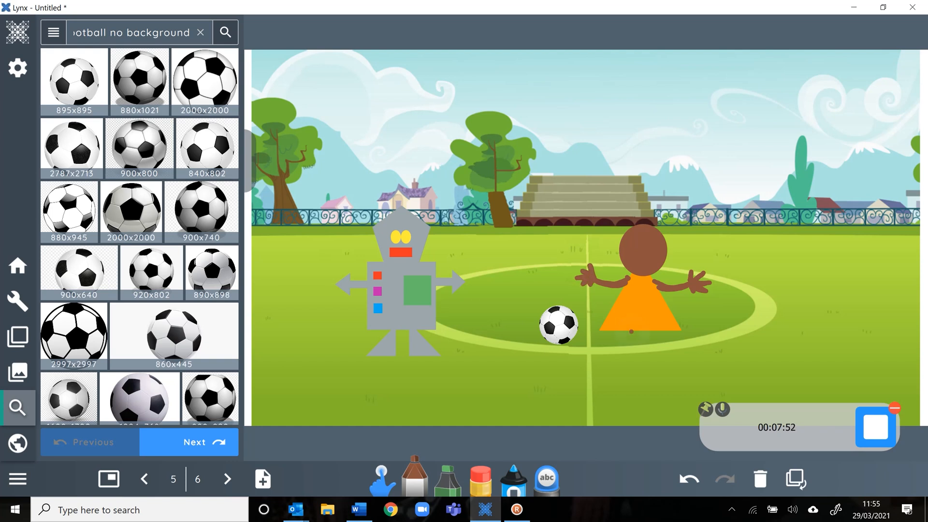
# Draw the girl's two short brown legs.
pyautogui.moveTo(631, 333); pyautogui.dragTo(632, 349)
pyautogui.moveTo(634, 333)
pyautogui.mouseDown()
pyautogui.moveTo(635, 350)
pyautogui.moveTo(651, 348)
pyautogui.mouseUp()
# With a black pen, scribble curly hair on the girl's head.
pyautogui.click(414, 478)
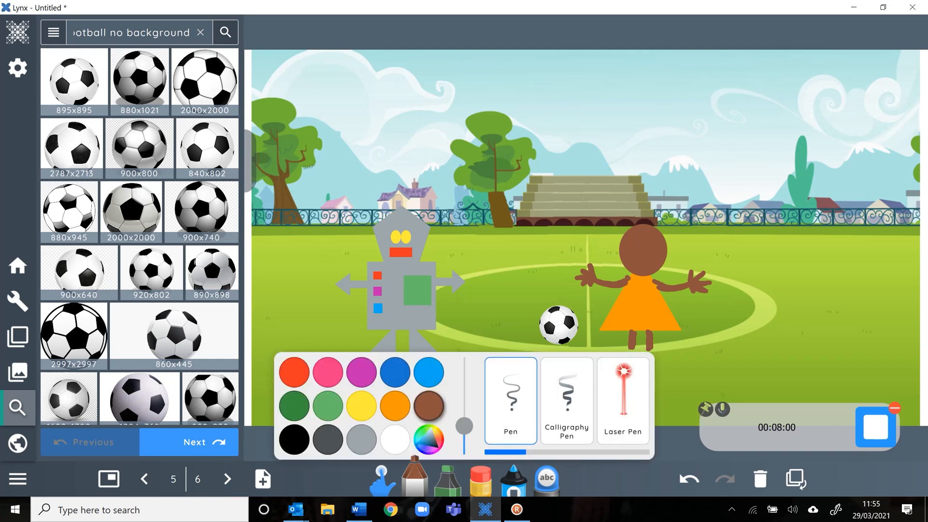
pyautogui.click(295, 439)
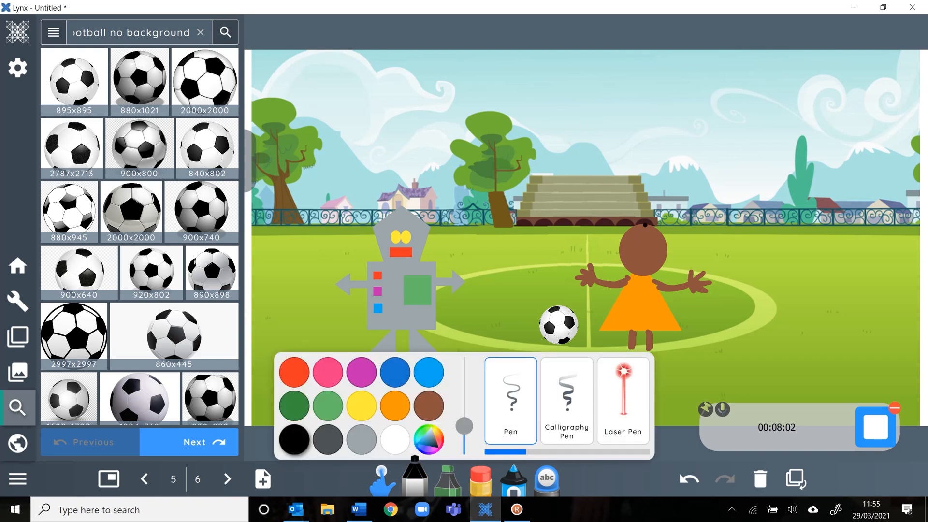
pyautogui.moveTo(645, 220)
pyautogui.mouseDown()
pyautogui.moveTo(672, 258)
pyautogui.moveTo(668, 229)
pyautogui.moveTo(634, 224)
pyautogui.moveTo(618, 231)
pyautogui.moveTo(613, 258)
pyautogui.moveTo(612, 236)
pyautogui.moveTo(632, 217)
pyautogui.moveTo(659, 220)
pyautogui.mouseUp()
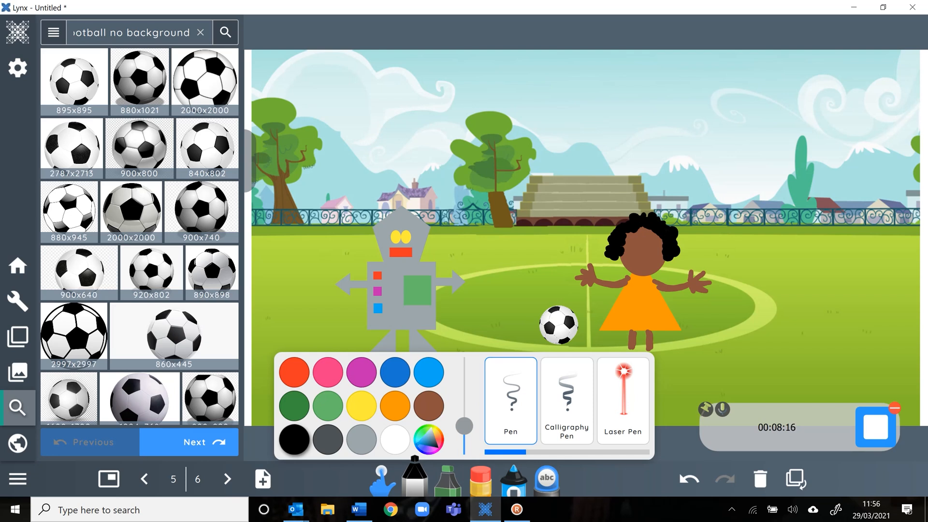
# Draw two eyes and a smiling mouth on the girl's face.
pyautogui.click(635, 242)
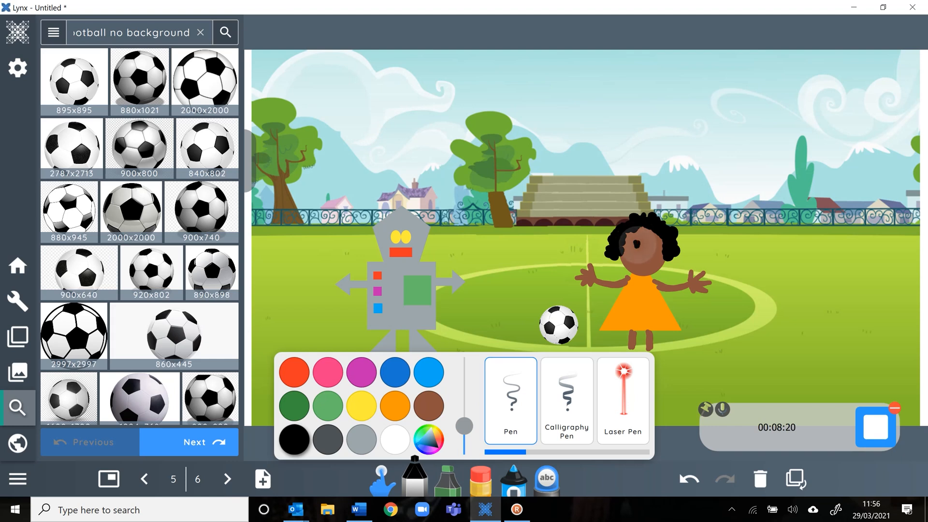
pyautogui.moveTo(647, 231)
pyautogui.mouseDown()
pyautogui.moveTo(656, 260)
pyautogui.moveTo(636, 263)
pyautogui.mouseUp()
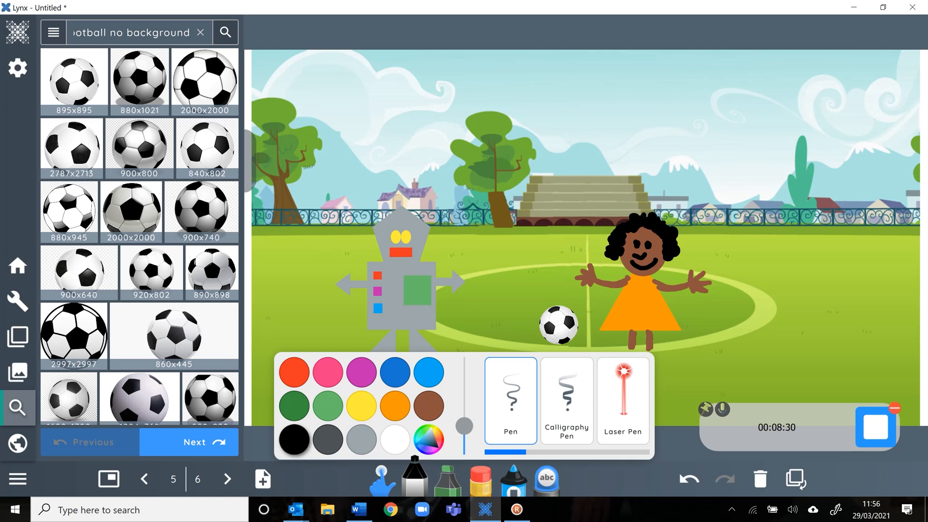
pyautogui.click(361, 406)
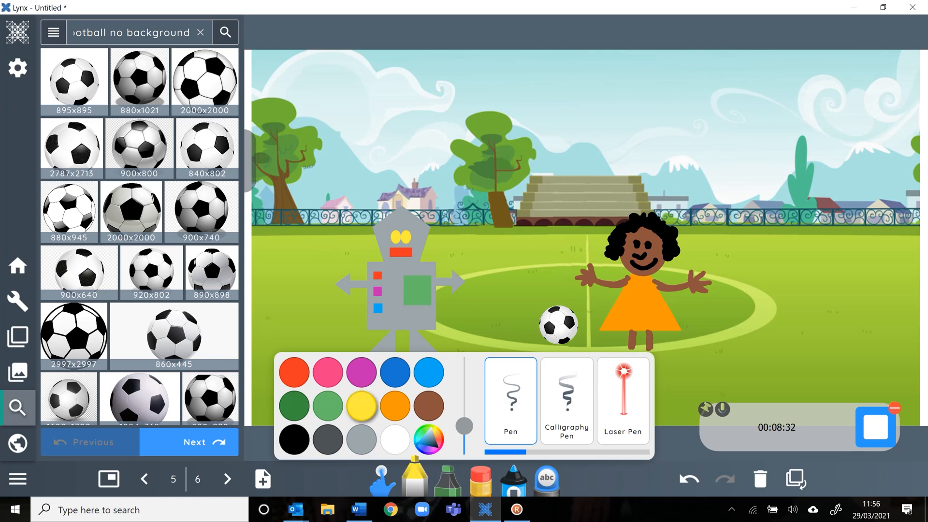
# Draw a yellow shoe under each of the girl's feet.
pyautogui.click(508, 378)
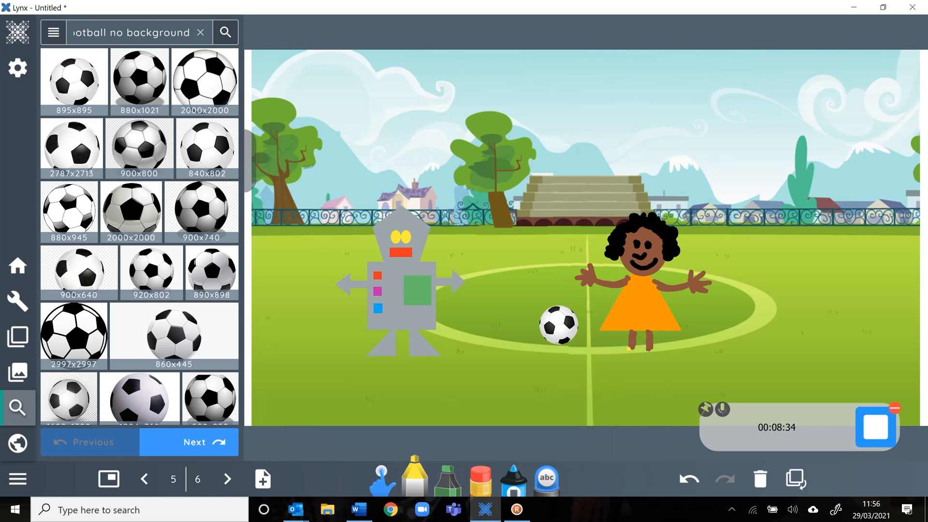
pyautogui.moveTo(632, 339)
pyautogui.mouseDown()
pyautogui.moveTo(630, 357)
pyautogui.moveTo(622, 354)
pyautogui.mouseUp()
pyautogui.moveTo(650, 344); pyautogui.dragTo(662, 356)
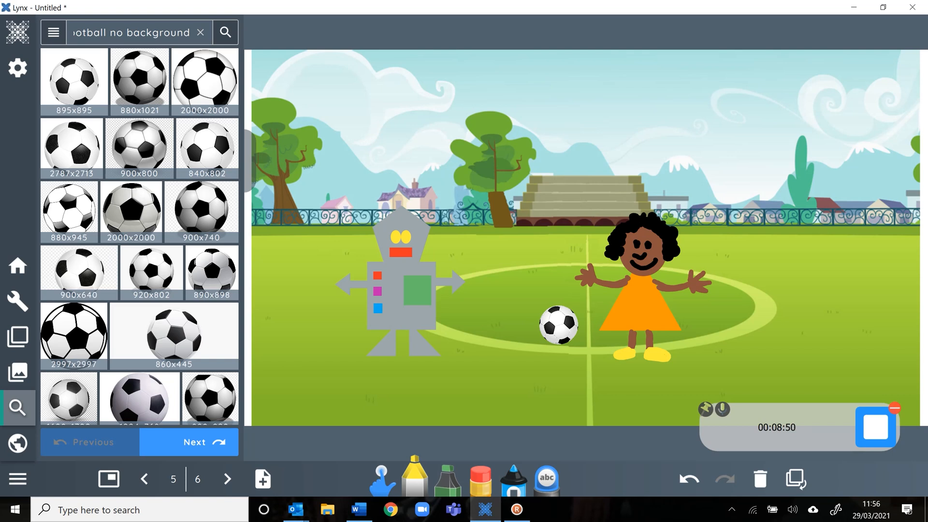
# Drag the football left towards the robot with the select tool.
pyautogui.click(382, 479)
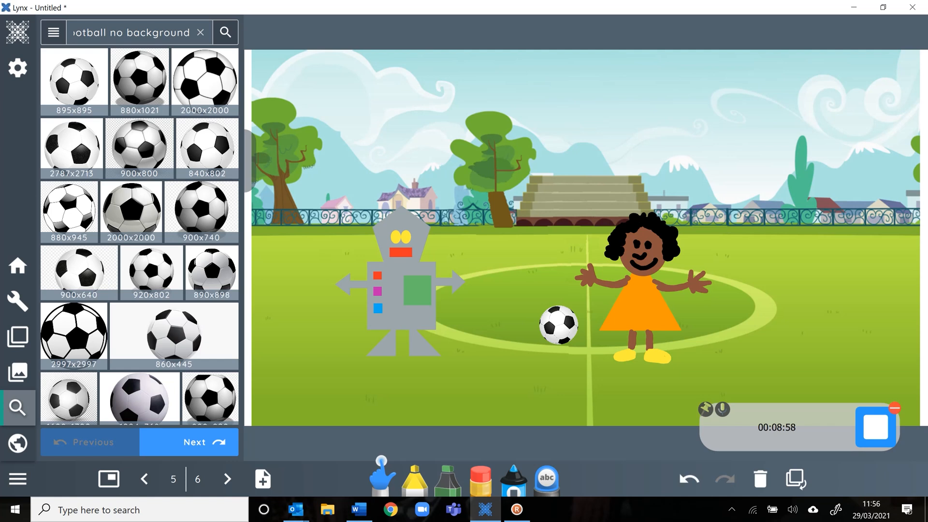
pyautogui.moveTo(558, 325); pyautogui.dragTo(521, 334)
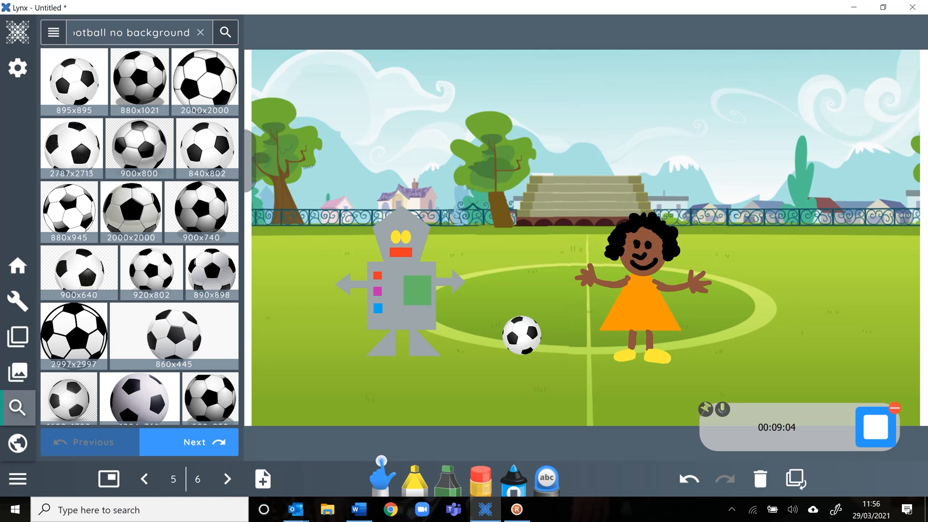
pyautogui.moveTo(577, 203)
pyautogui.mouseDown()
pyautogui.moveTo(730, 391)
pyautogui.moveTo(745, 391)
pyautogui.mouseUp()
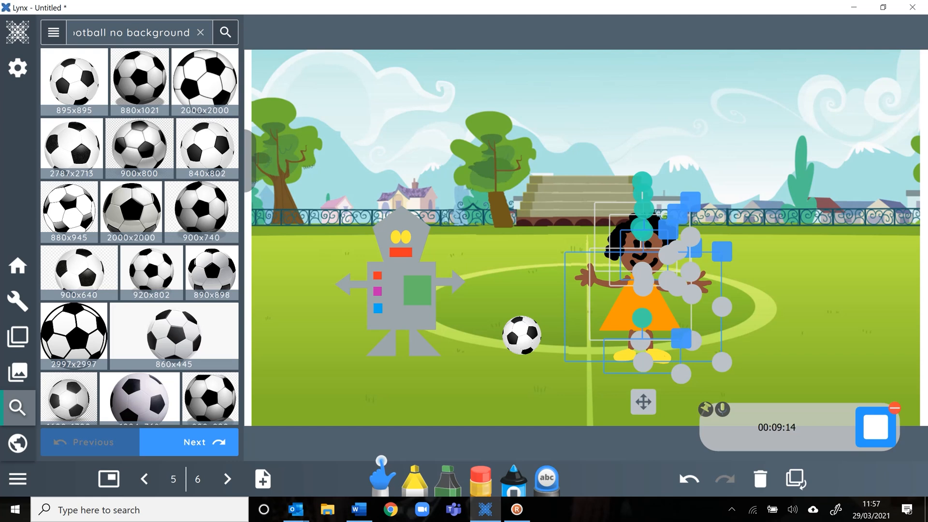
pyautogui.click(17, 300)
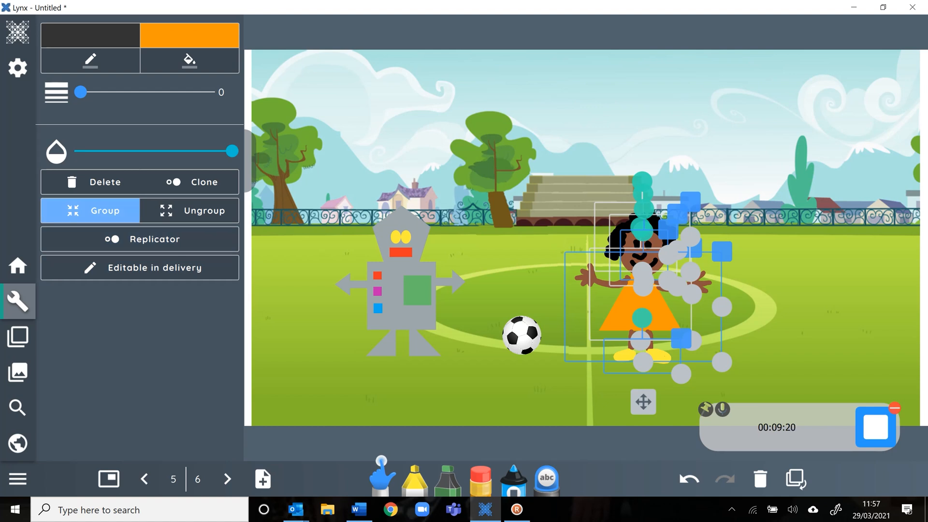
pyautogui.click(90, 210)
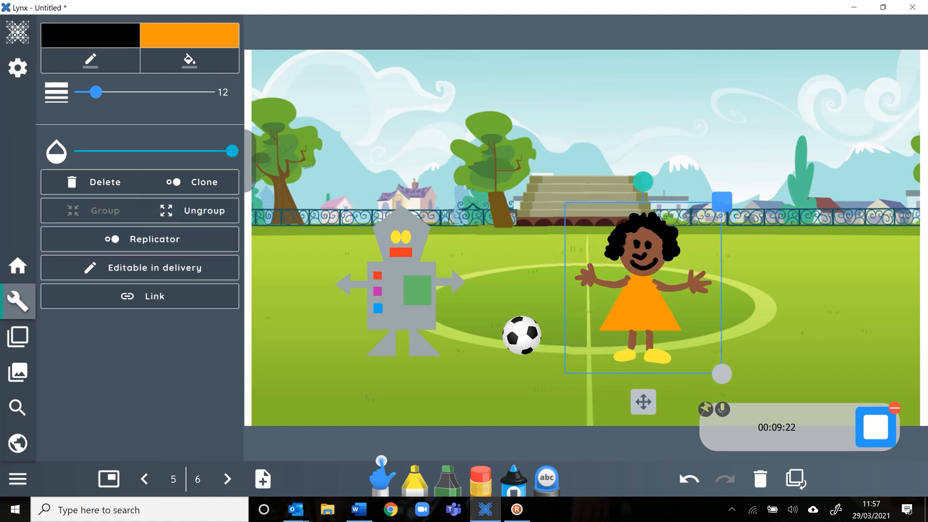
pyautogui.click(834, 362)
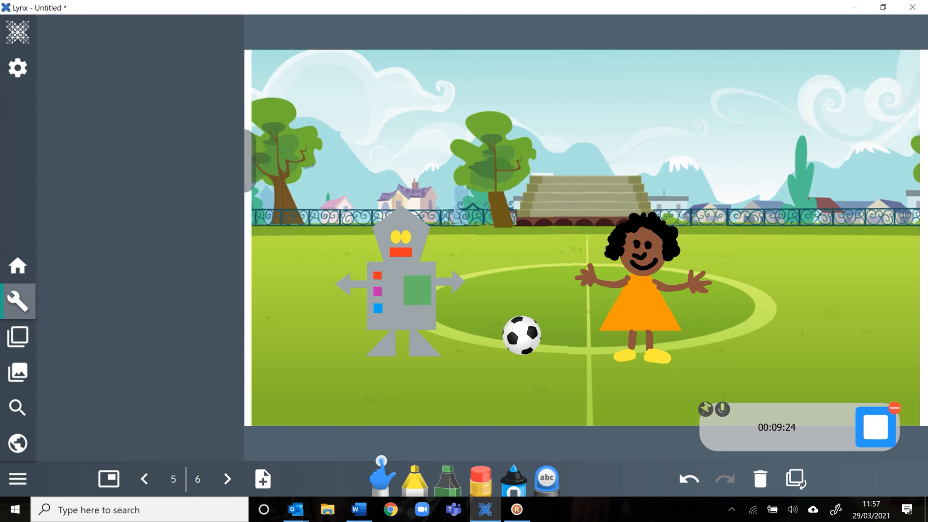
pyautogui.click(667, 298)
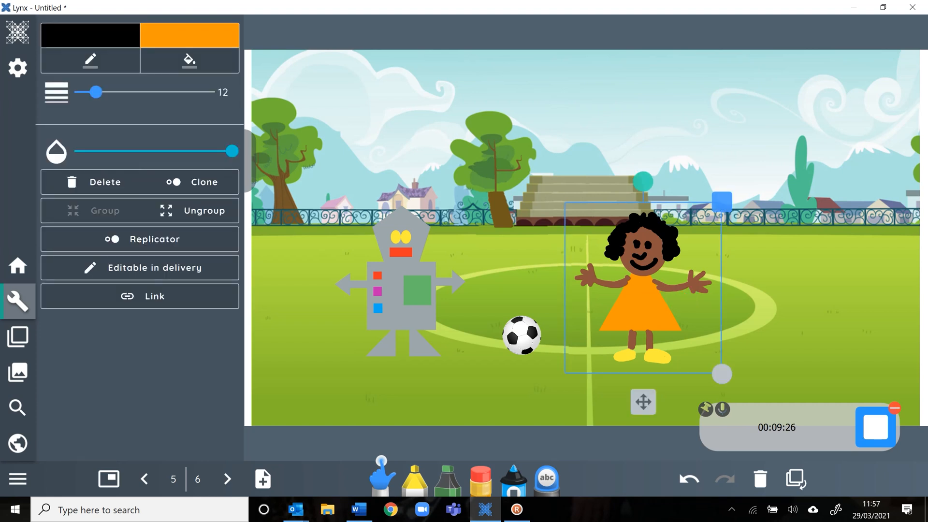
pyautogui.press('Escape')
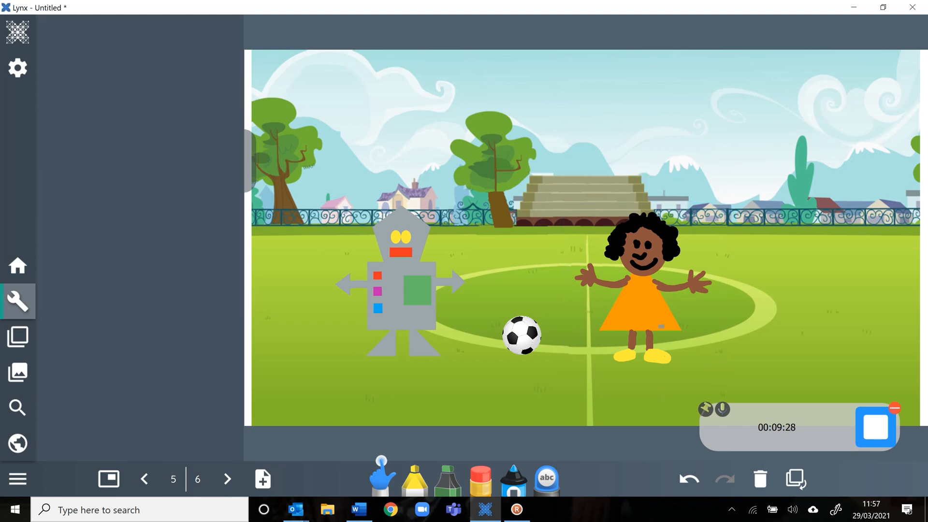
pyautogui.click(642, 305)
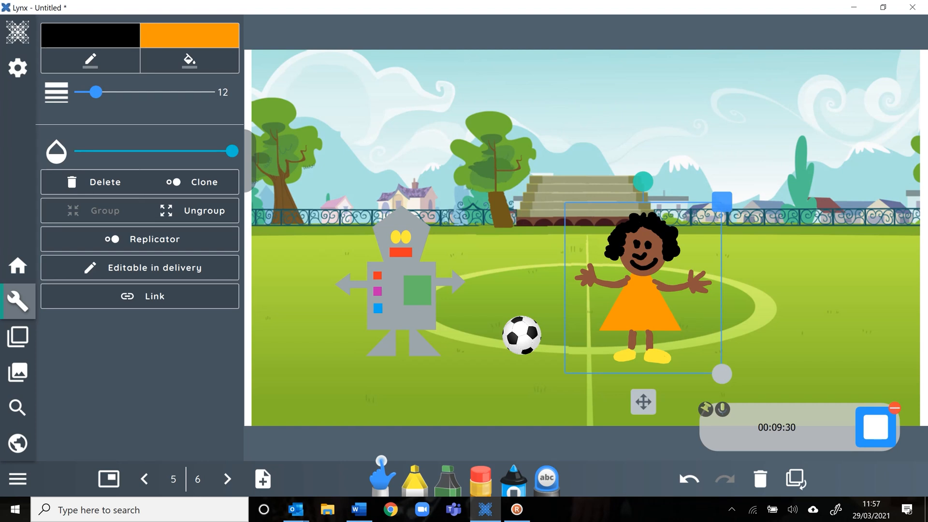
pyautogui.press('Escape')
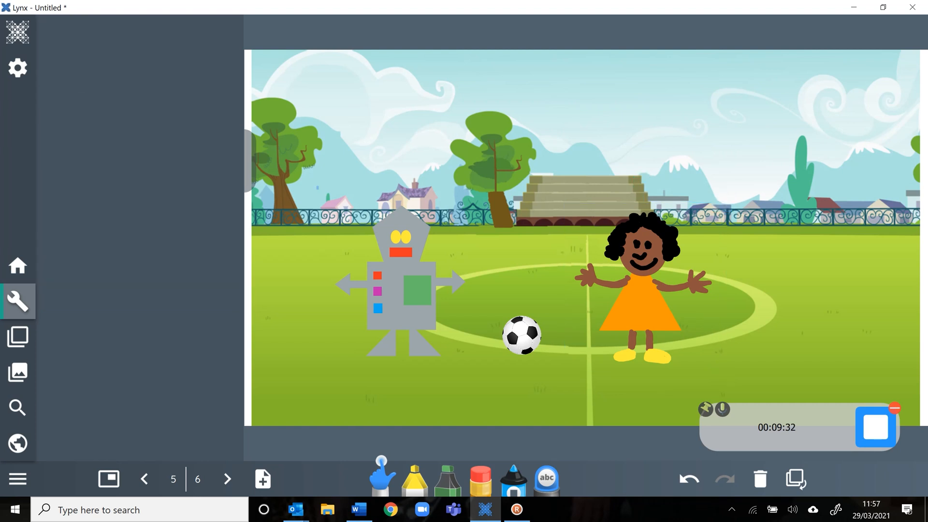
pyautogui.moveTo(317, 185); pyautogui.dragTo(479, 377)
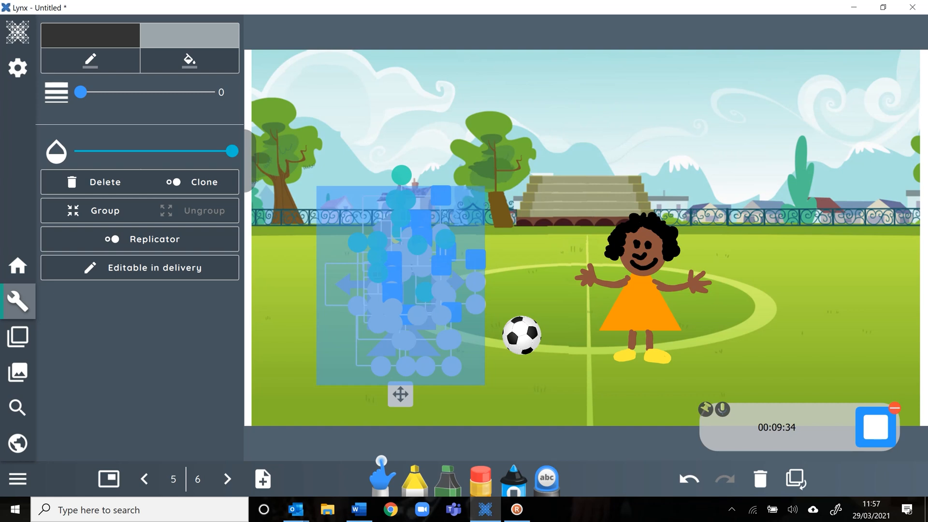
# Group the robot's shapes, then nudge the robot and football slightly down-right.
pyautogui.click(90, 211)
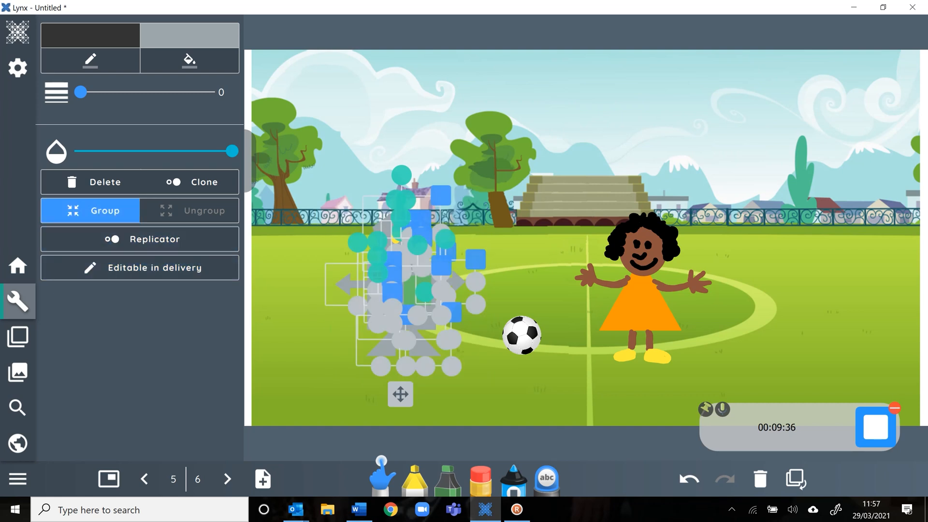
pyautogui.press('Escape')
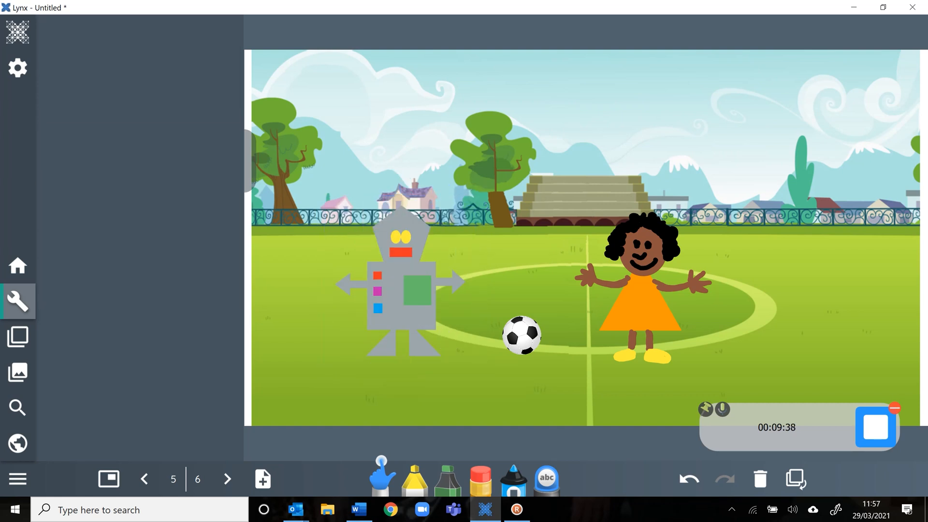
pyautogui.moveTo(401, 291); pyautogui.dragTo(412, 301)
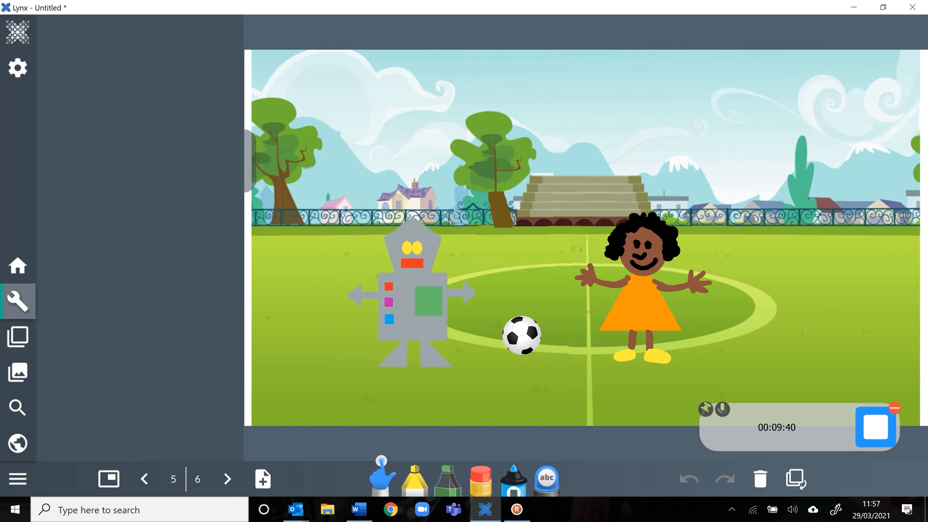
pyautogui.moveTo(521, 335)
pyautogui.mouseDown()
pyautogui.moveTo(529, 356)
pyautogui.moveTo(547, 351)
pyautogui.mouseUp()
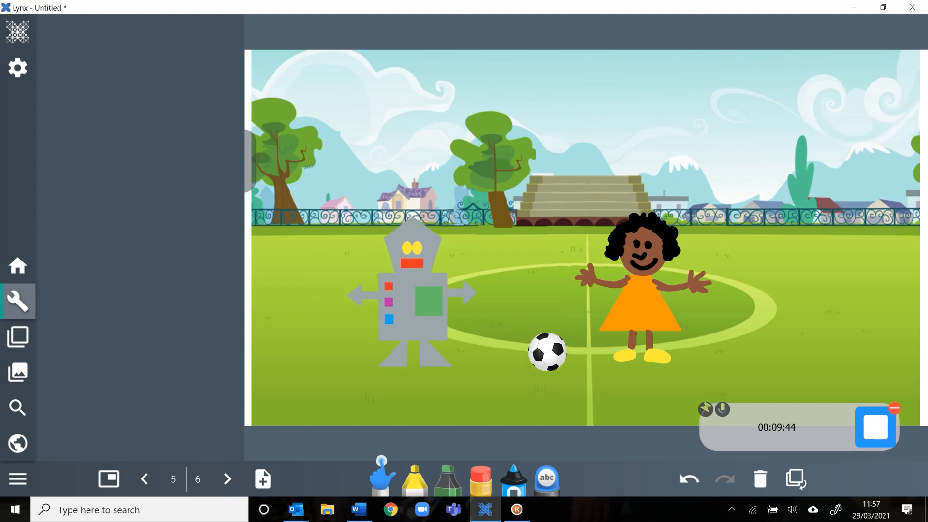
pyautogui.click(642, 290)
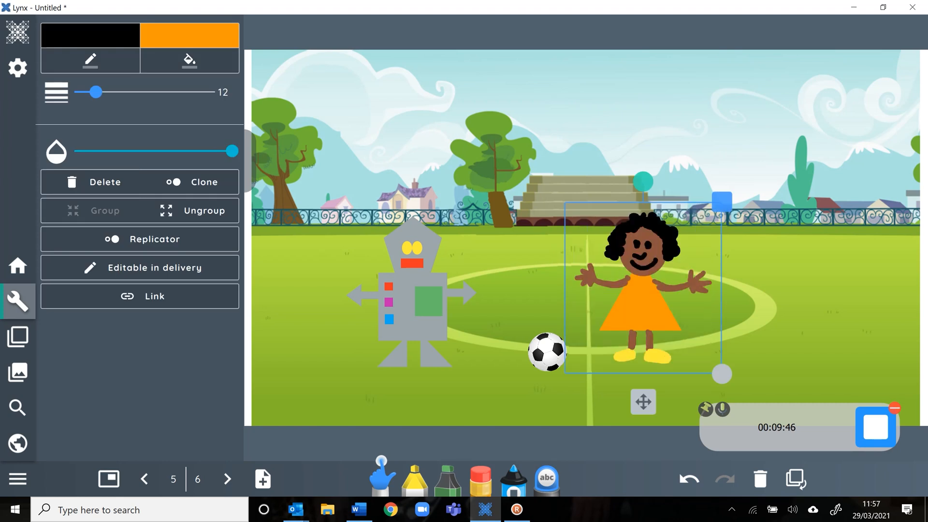
# Enable 'Editable in delivery' for the girl figure in its properties.
pyautogui.click(721, 202)
pyautogui.click(759, 341)
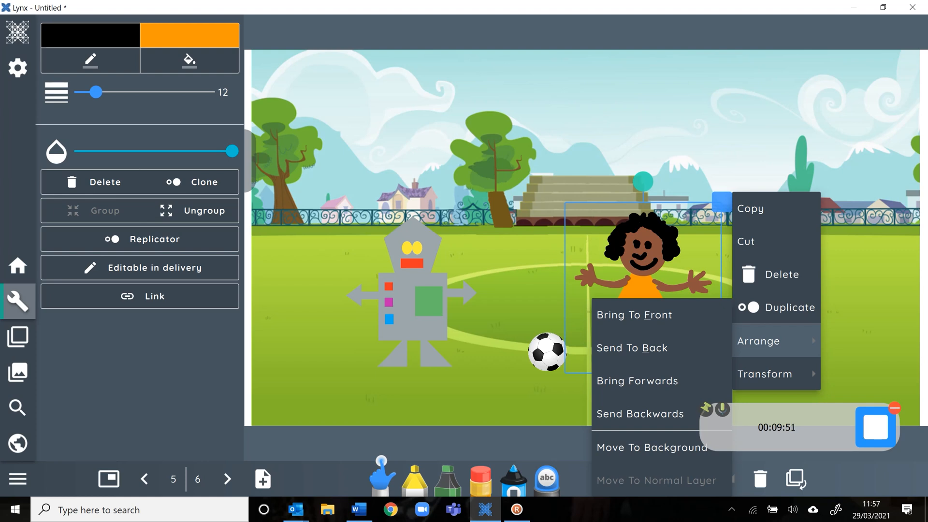
pyautogui.click(638, 315)
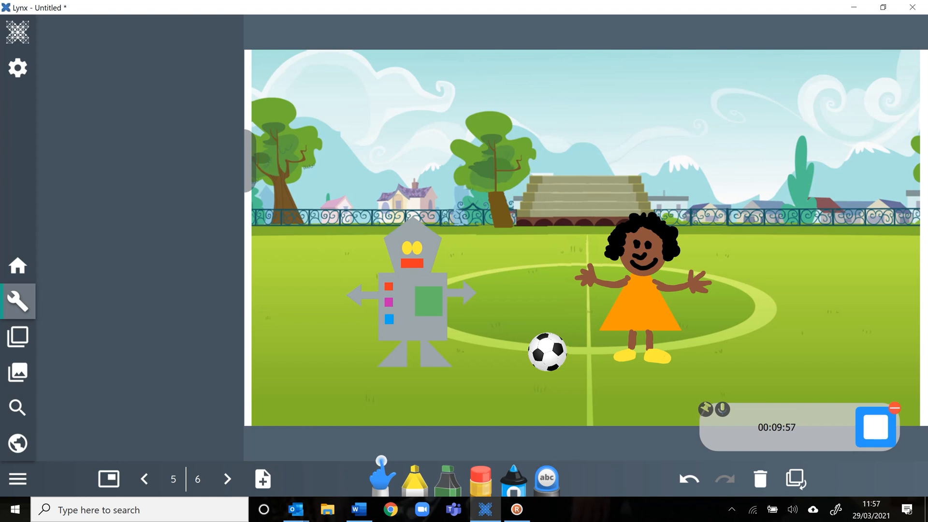
pyautogui.click(642, 290)
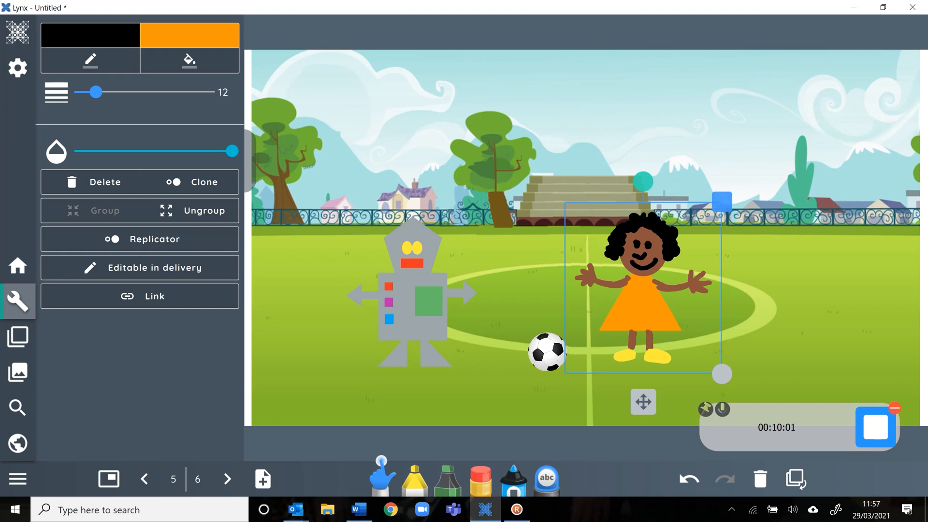
pyautogui.click(140, 267)
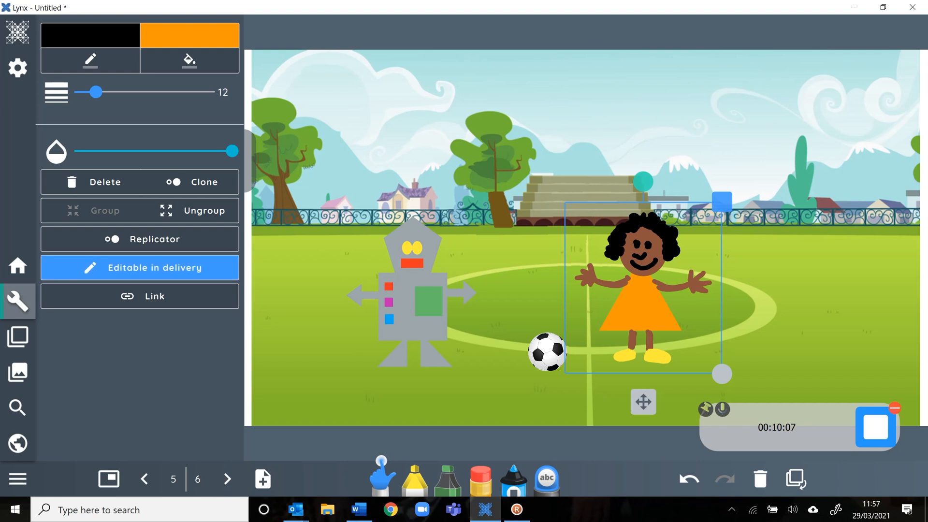
# Enable 'Editable in delivery' for the football, then select and deselect the robot.
pyautogui.click(546, 352)
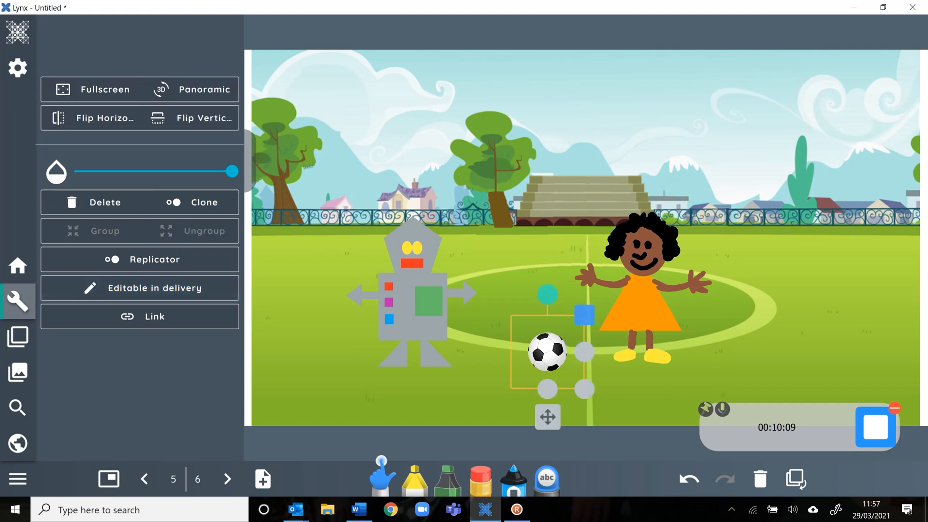
pyautogui.click(584, 315)
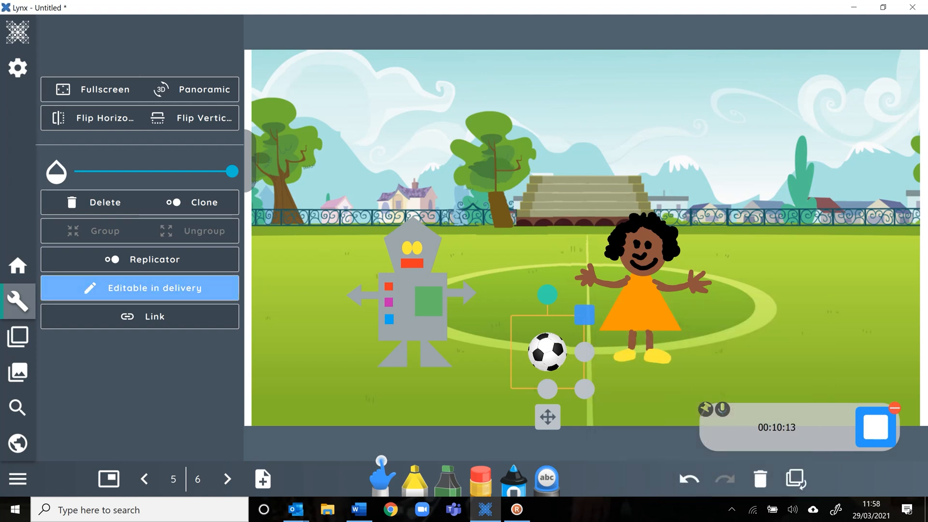
pyautogui.click(139, 288)
pyautogui.click(411, 305)
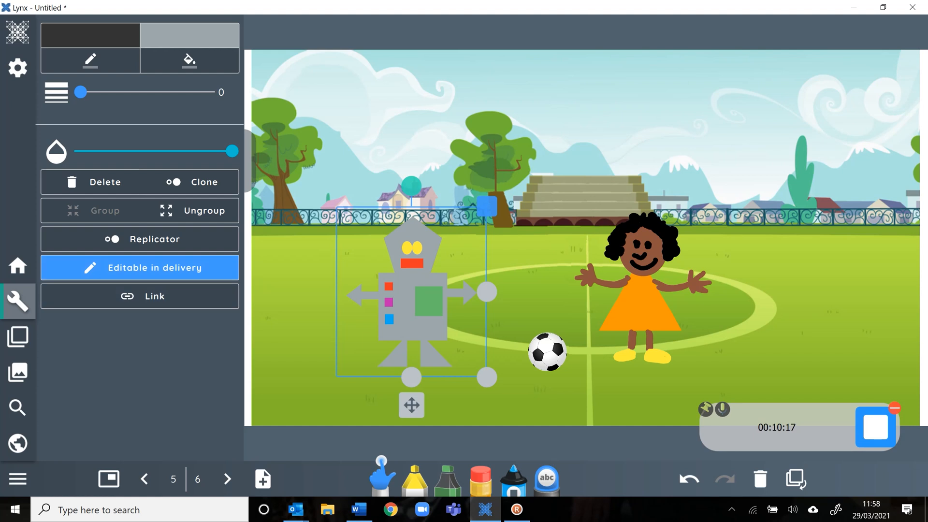
pyautogui.click(522, 392)
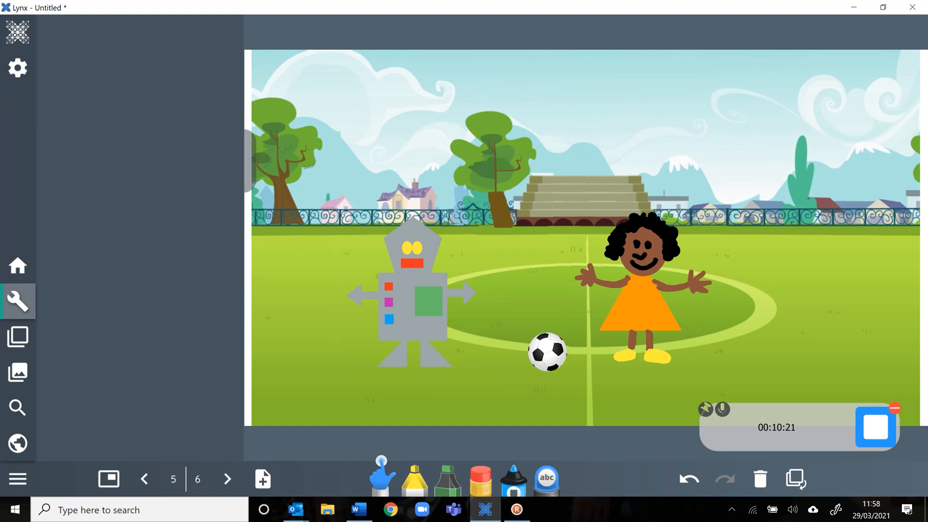
# Duplicate slide 5, then slide 6, via Duplicate Page, and return to slide 5.
pyautogui.click(17, 337)
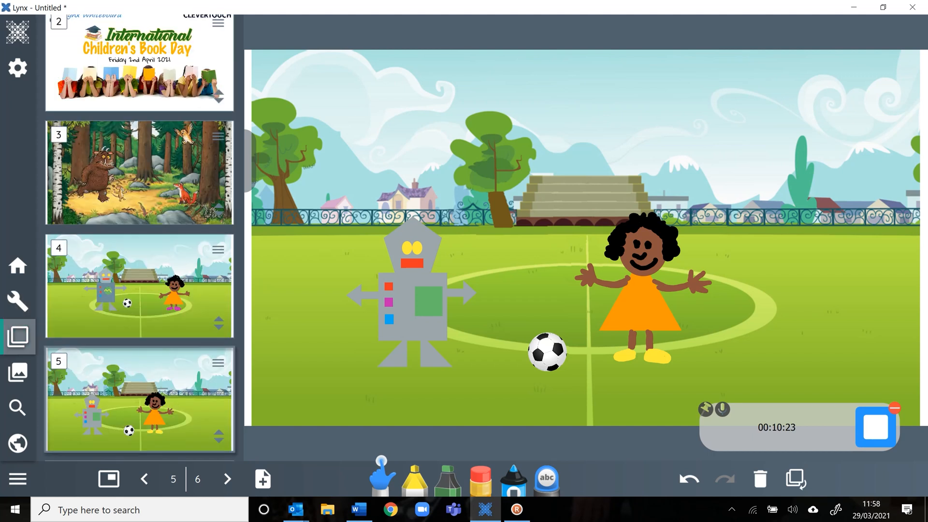
pyautogui.scroll(-2, 138, 290)
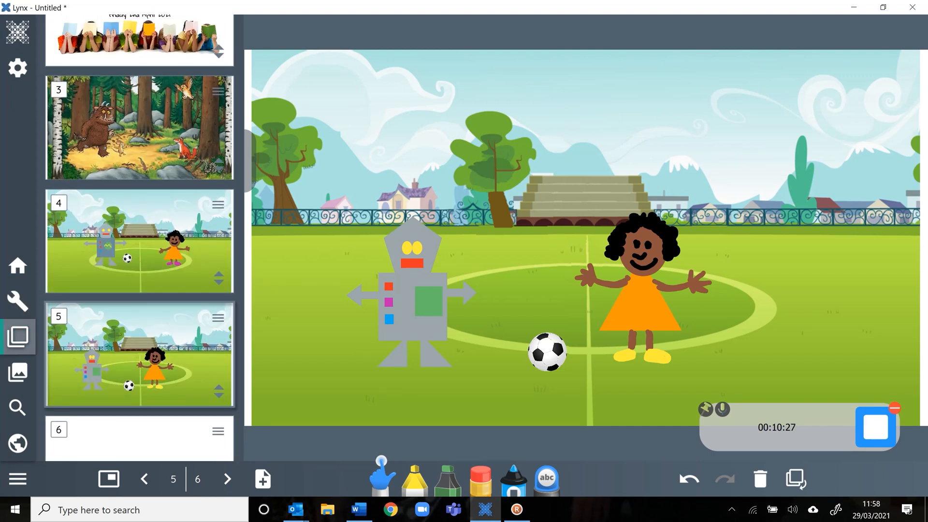
pyautogui.scroll(-2, 138, 290)
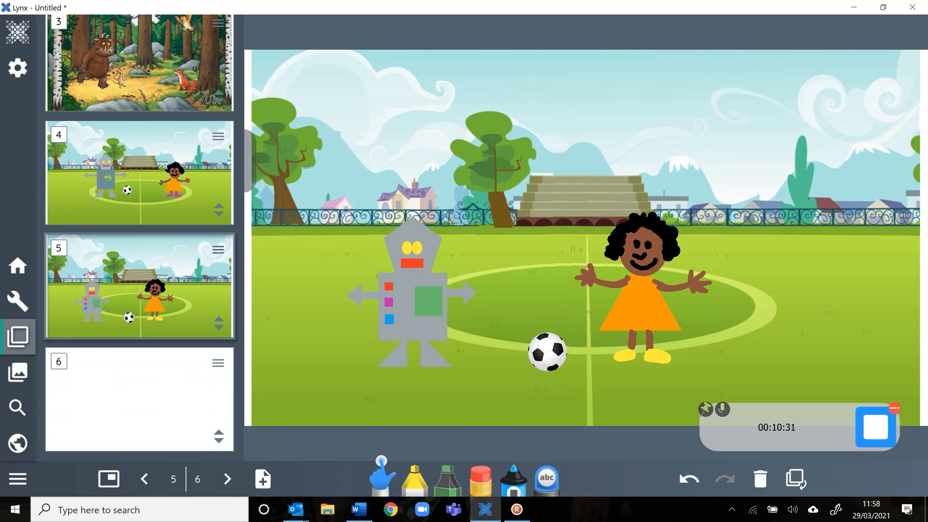
pyautogui.click(218, 250)
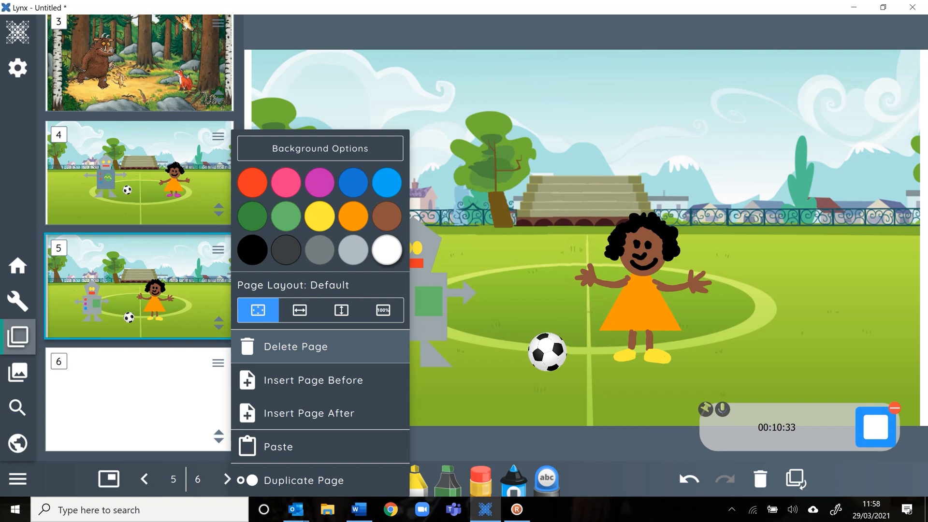
pyautogui.click(290, 480)
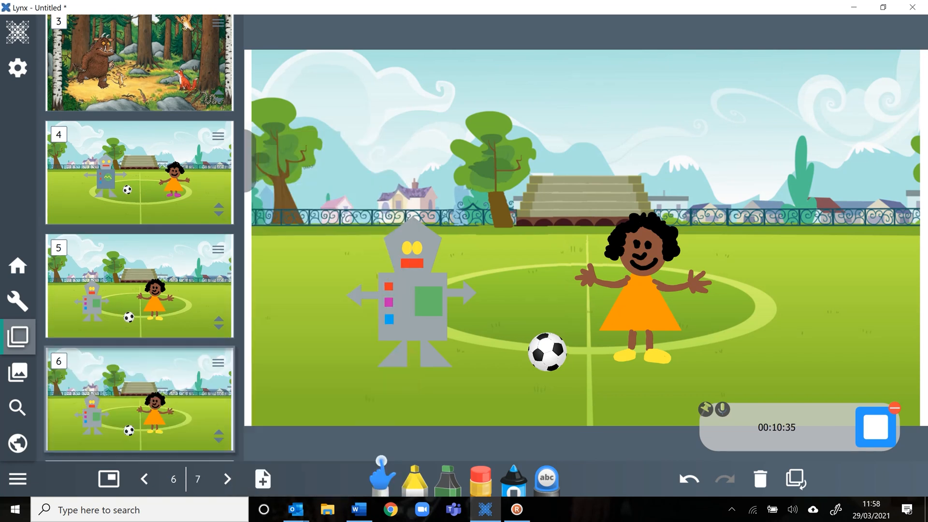
pyautogui.click(218, 361)
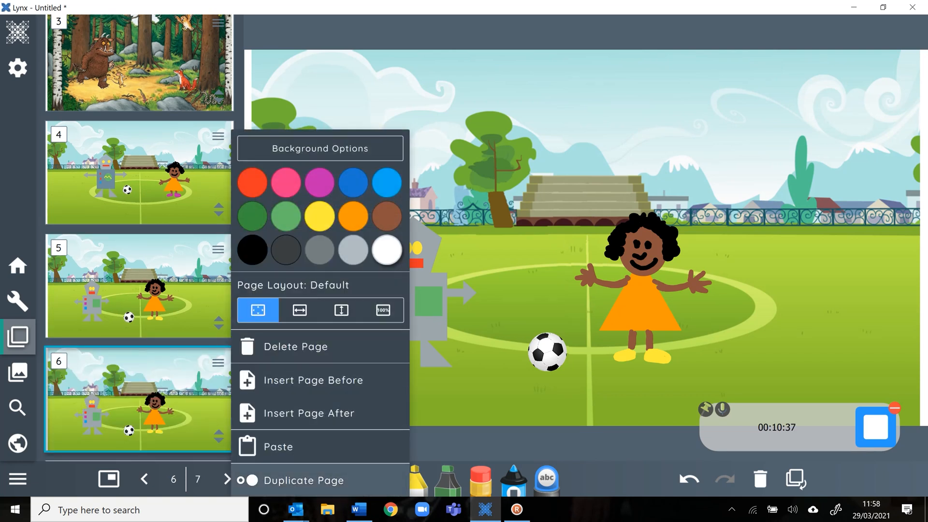
pyautogui.click(290, 480)
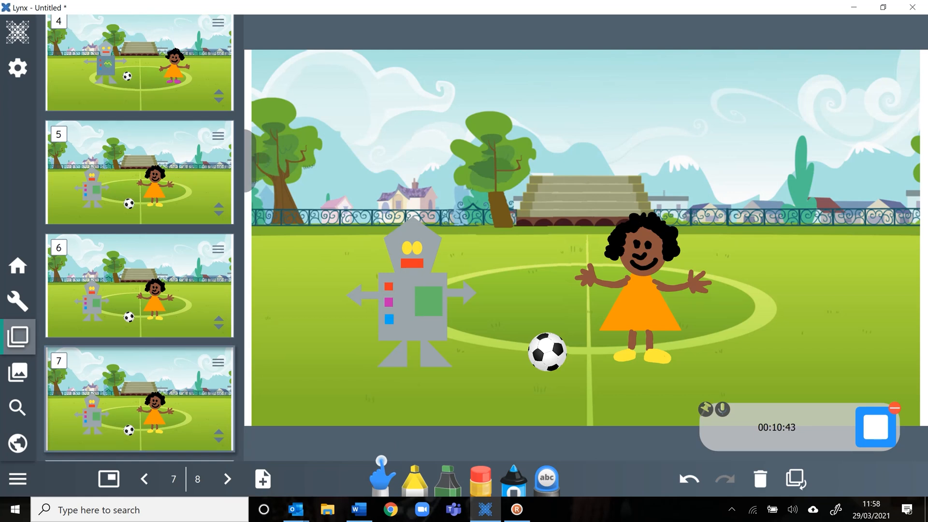
pyautogui.click(139, 173)
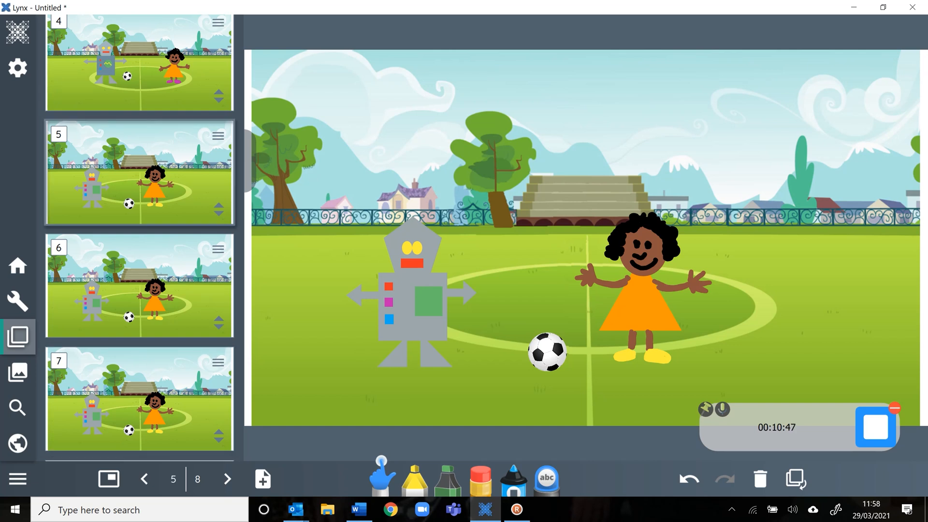
# Delete the robot from slide 5 and select the girl.
pyautogui.click(412, 305)
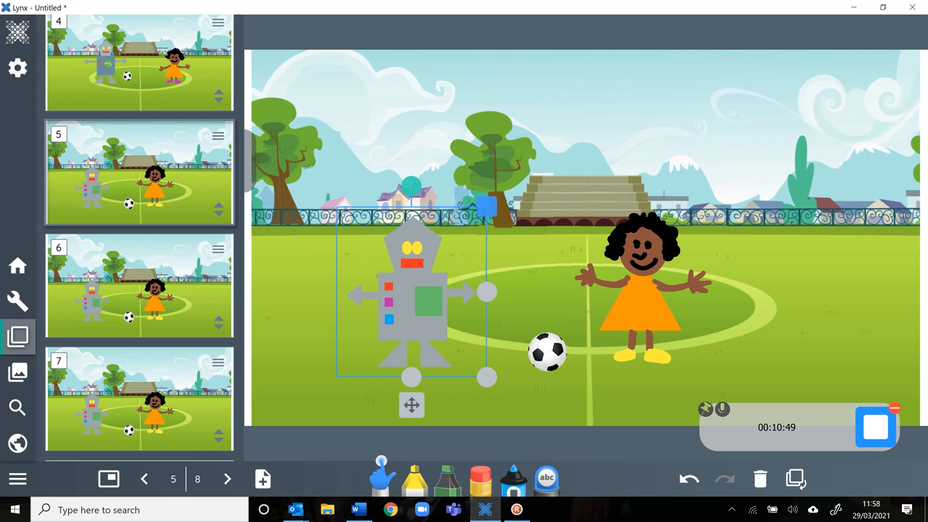
pyautogui.press('Delete')
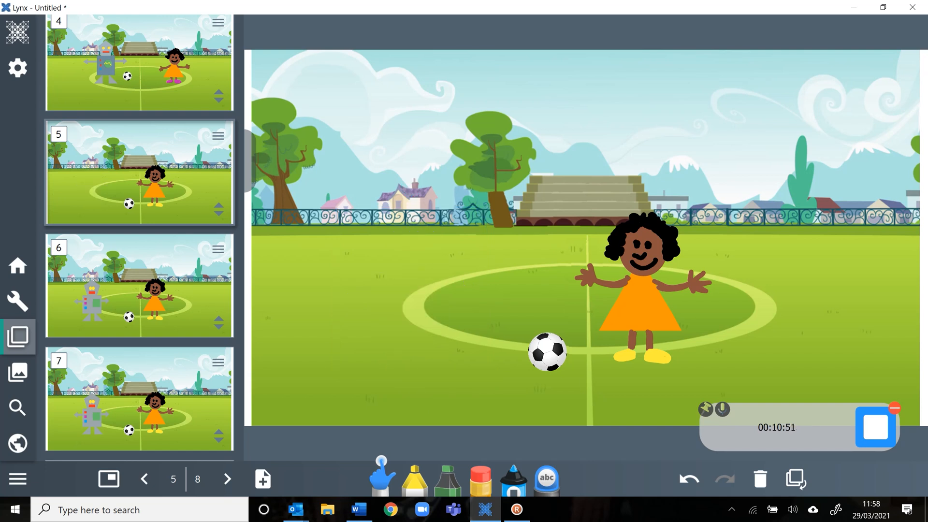
pyautogui.click(642, 290)
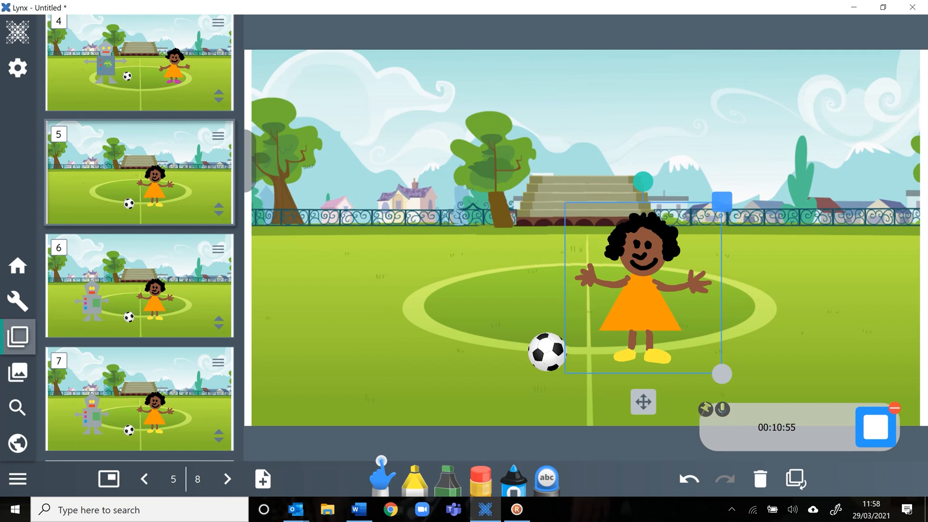
# Ungroup the girl and remove her old smiling face from her head.
pyautogui.click(17, 300)
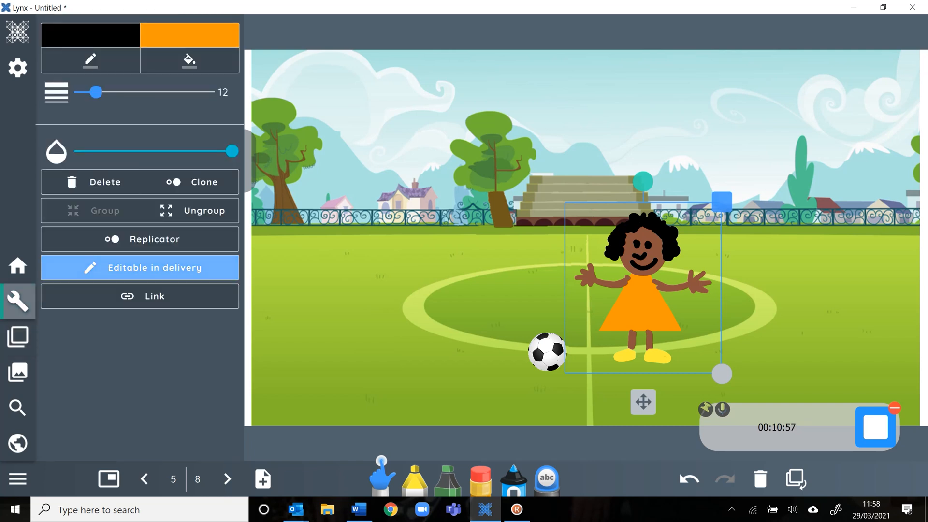
pyautogui.click(204, 210)
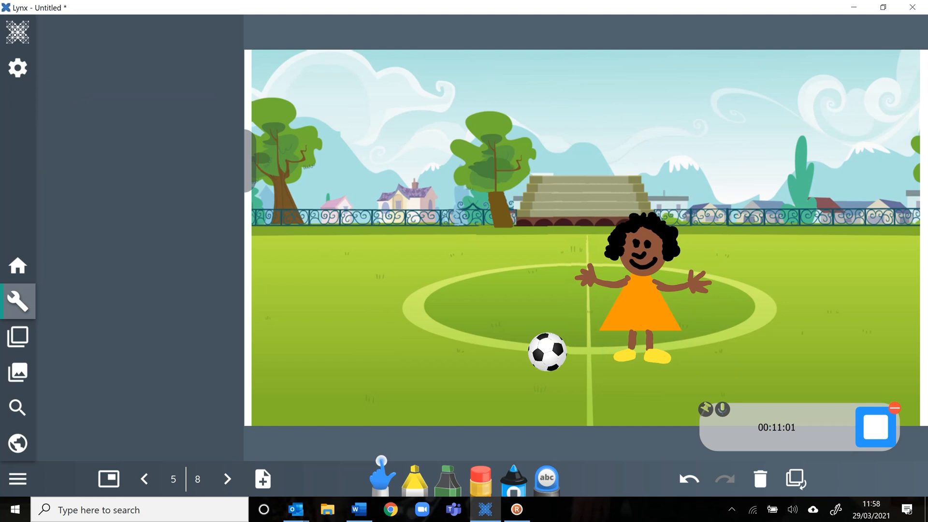
pyautogui.hotkey('ctrl', 'z')
pyautogui.hotkey('ctrl', 'z')
pyautogui.moveTo(642, 250); pyautogui.dragTo(453, 303)
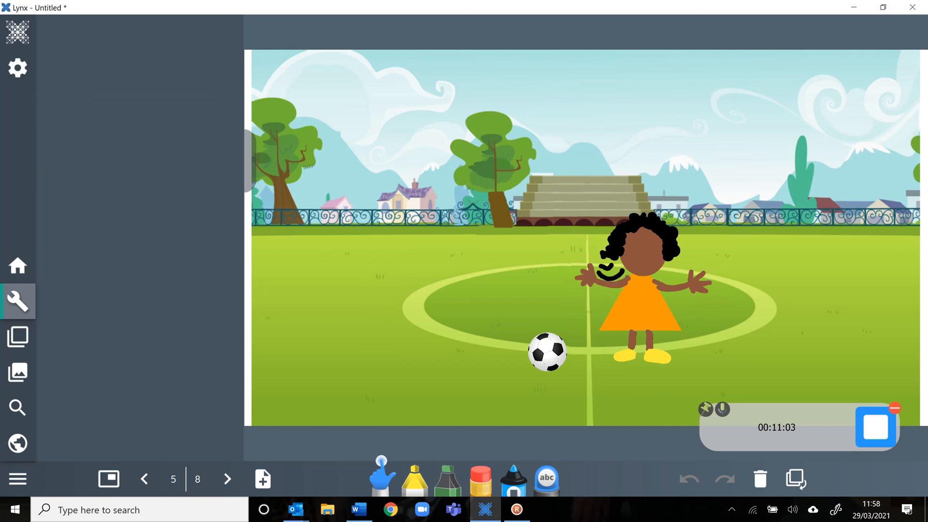
pyautogui.press('Delete')
# With the black pen, draw two eyes and a frowning mouth on the girl.
pyautogui.click(414, 479)
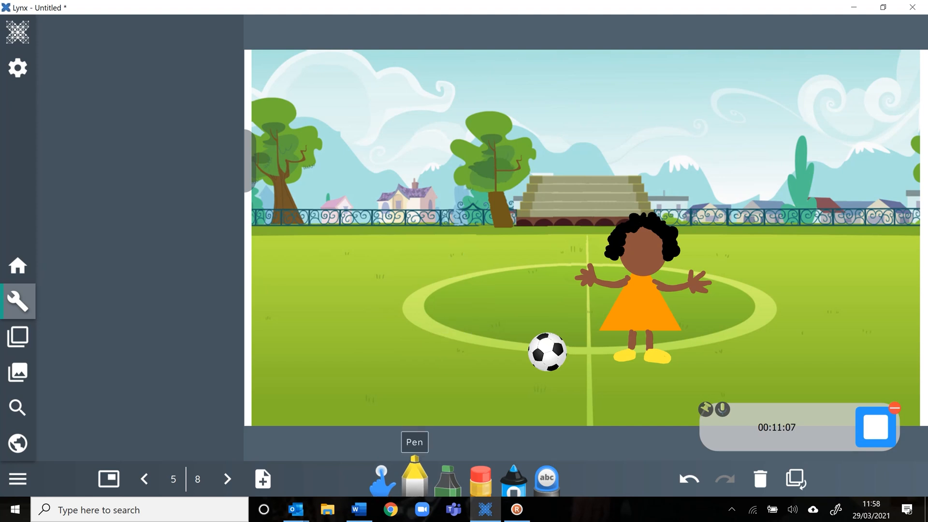
pyautogui.click(413, 479)
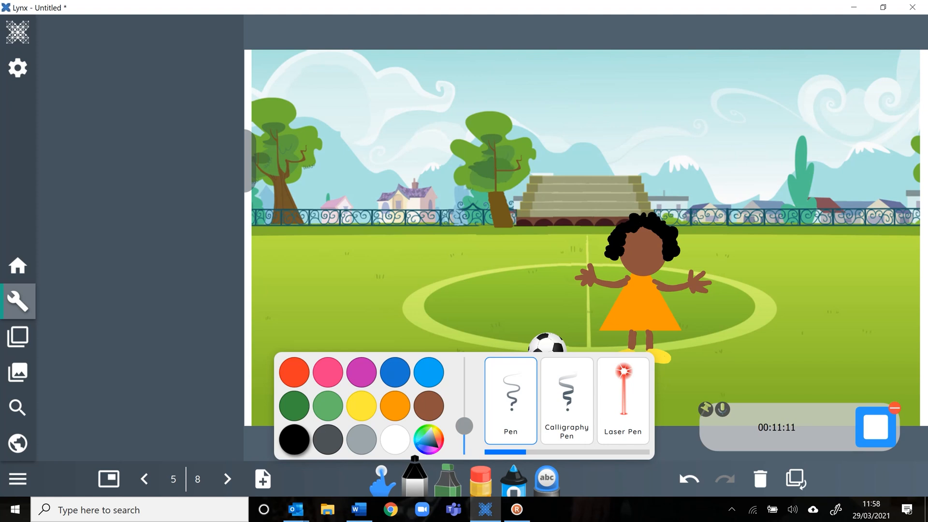
pyautogui.click(448, 478)
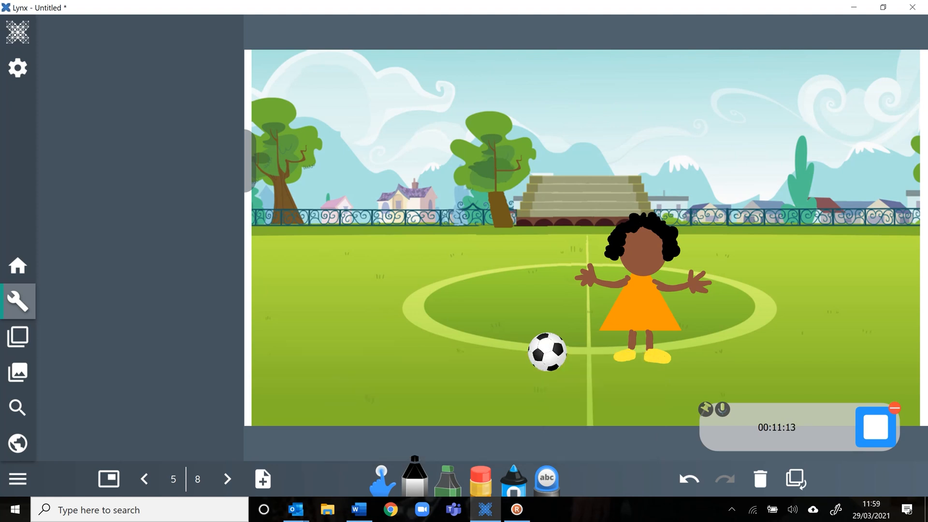
pyautogui.click(633, 242)
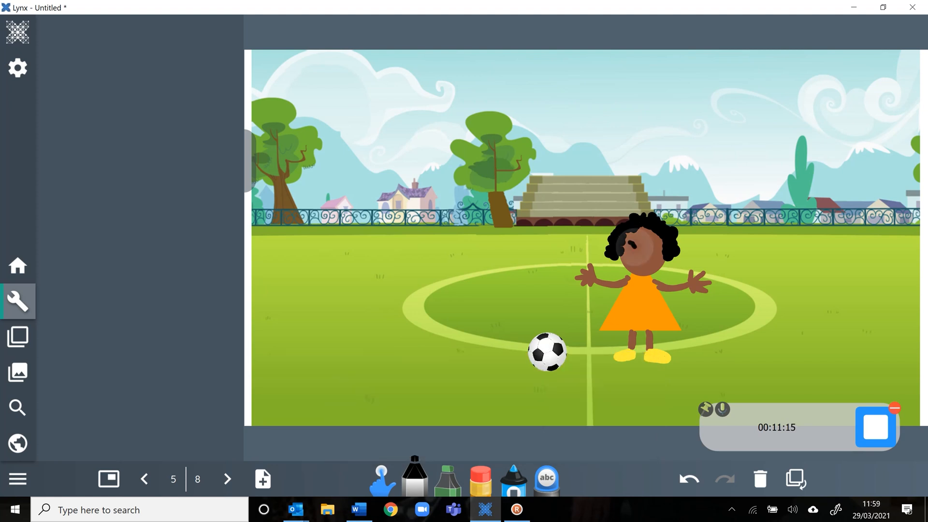
pyautogui.click(648, 247)
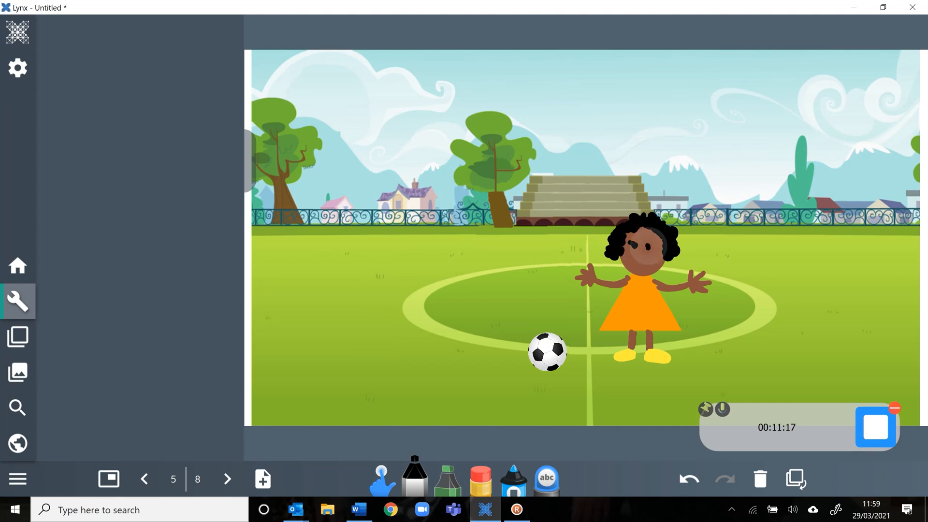
pyautogui.moveTo(633, 252); pyautogui.dragTo(652, 253)
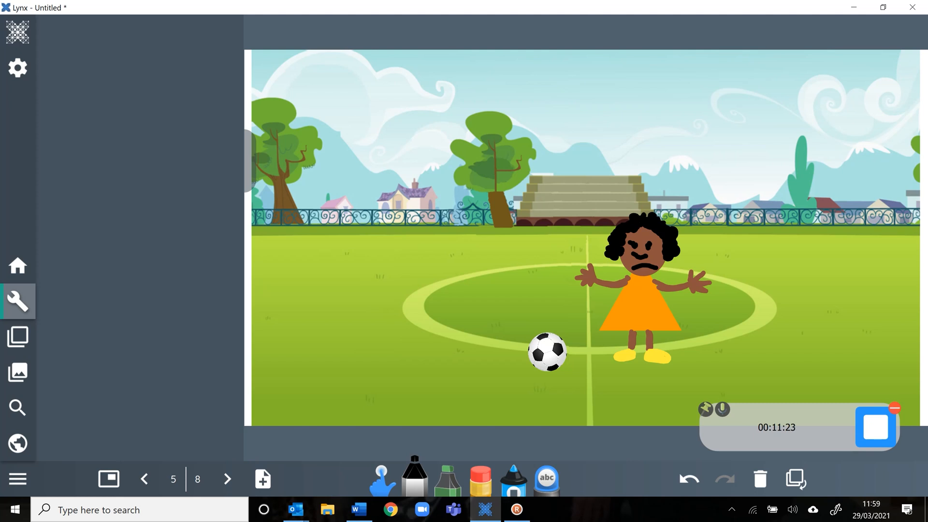
pyautogui.press('Escape')
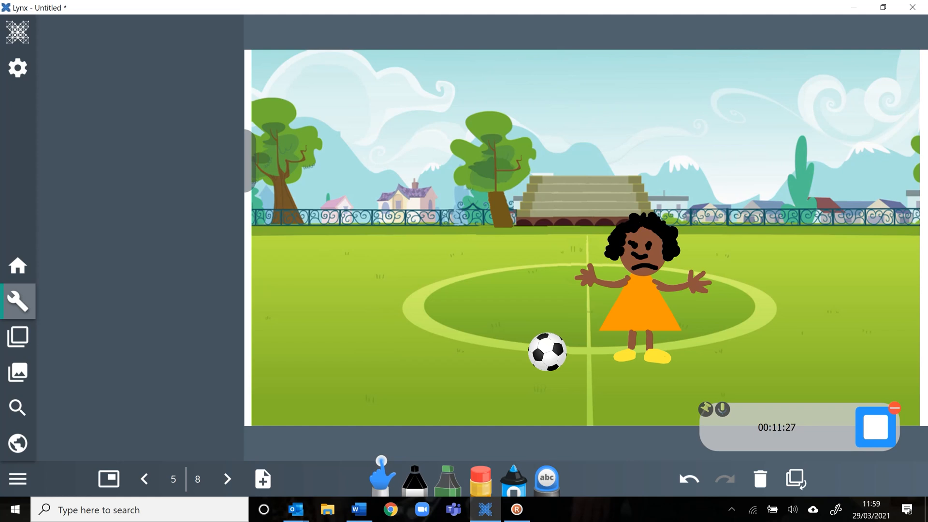
pyautogui.moveTo(547, 207); pyautogui.dragTo(729, 370)
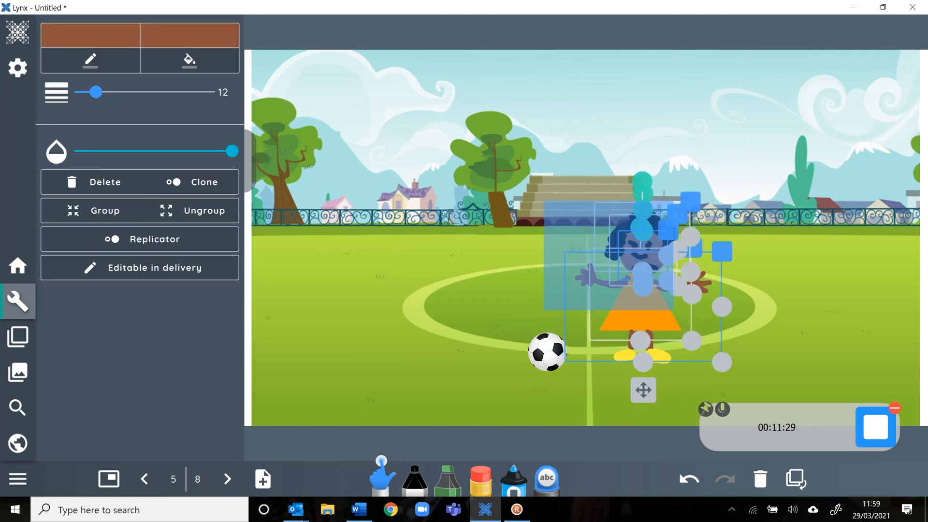
# Nudge the ball left and group all the girl's strokes into one object.
pyautogui.click(642, 276)
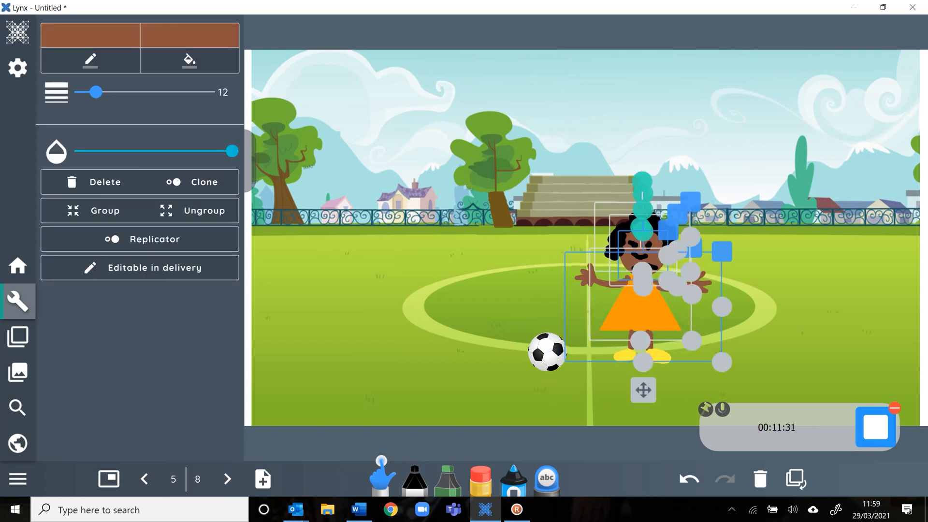
pyautogui.click(689, 478)
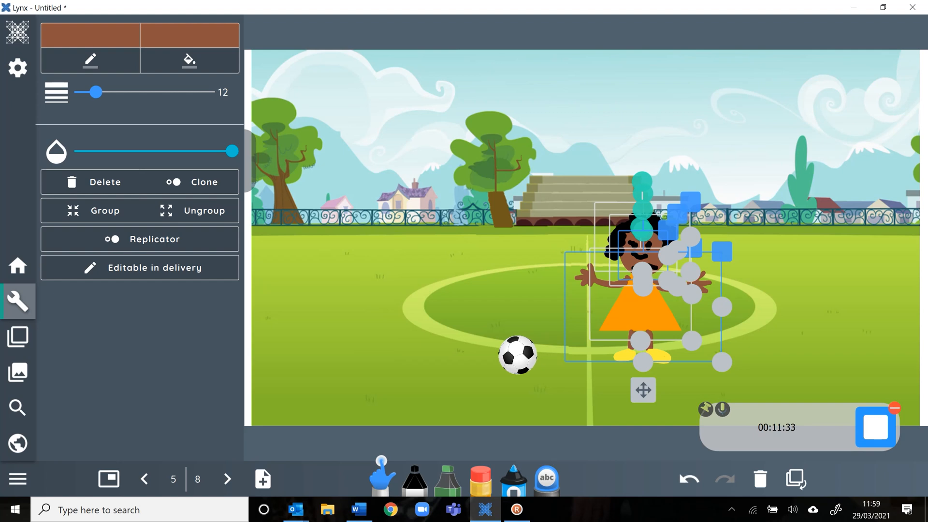
pyautogui.moveTo(554, 190); pyautogui.dragTo(741, 384)
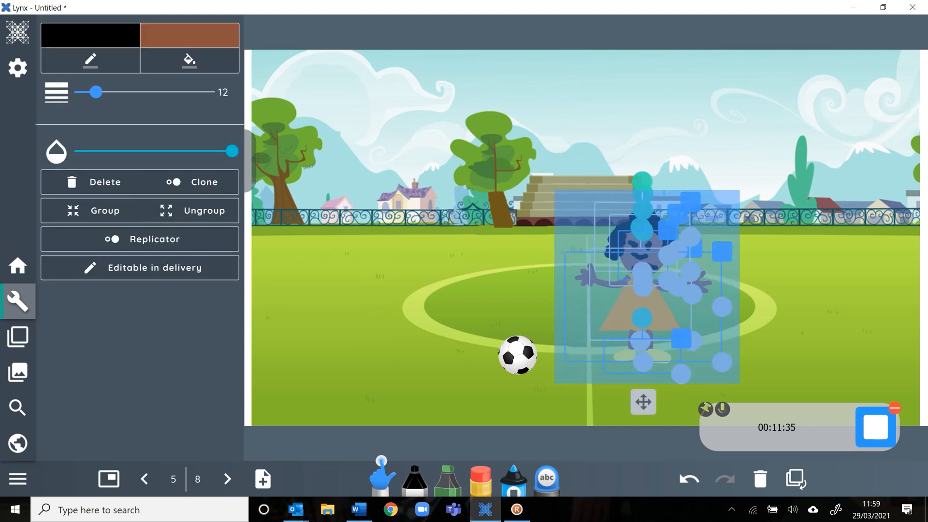
pyautogui.click(91, 210)
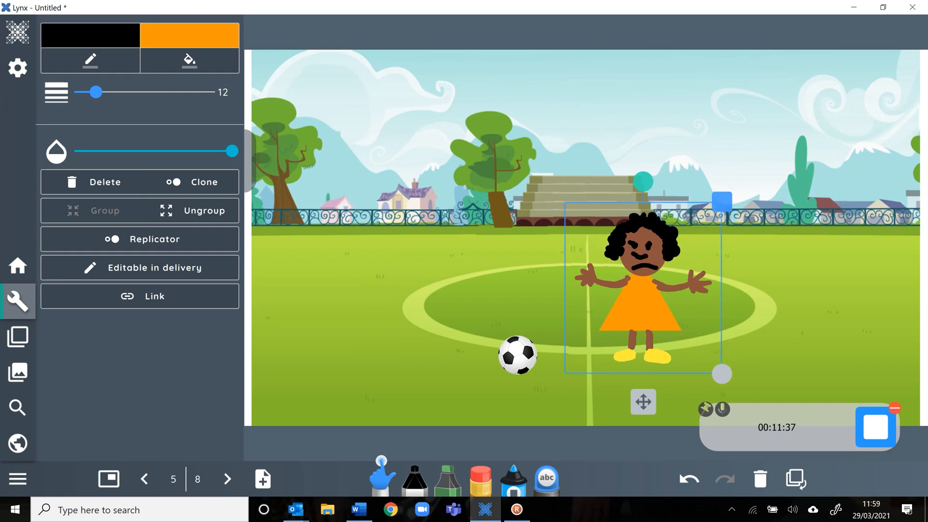
# Reposition the grouped girl slightly up-right and go to slide 6.
pyautogui.moveTo(643, 305); pyautogui.dragTo(654, 296)
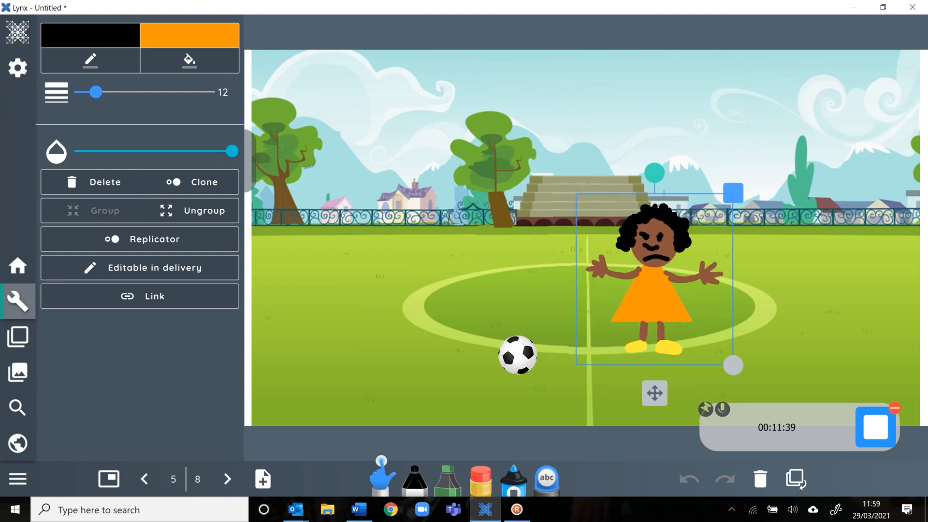
pyautogui.click(798, 327)
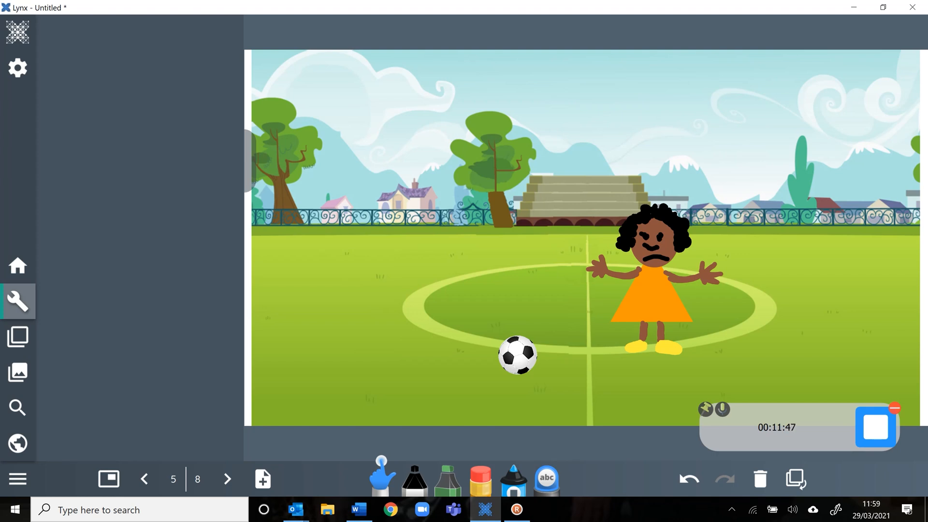
pyautogui.click(227, 478)
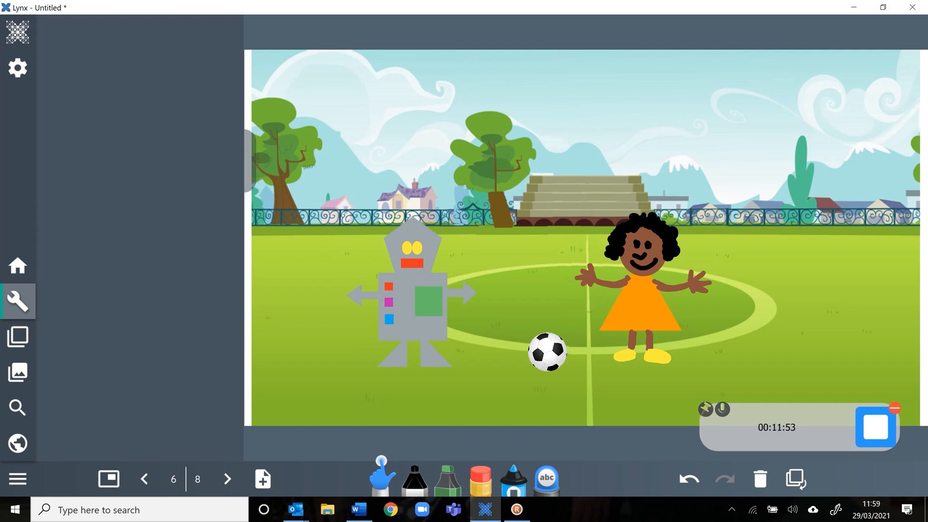
# Ungroup the girl on slide 6 and delete her detached smiling face.
pyautogui.click(642, 290)
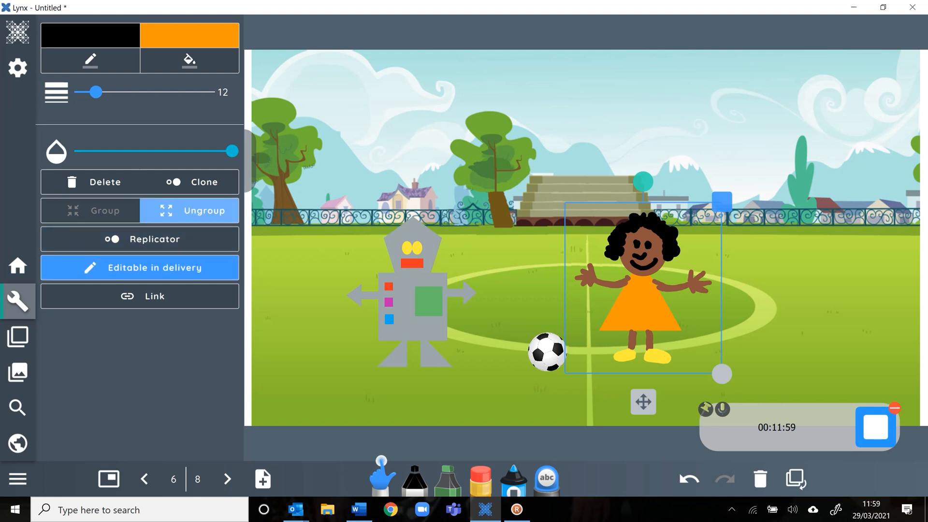
pyautogui.click(193, 210)
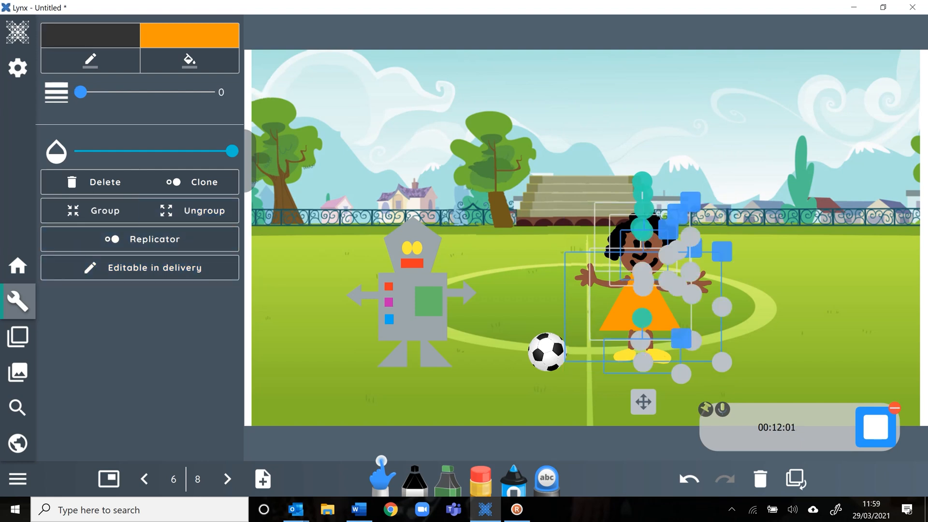
pyautogui.click(797, 326)
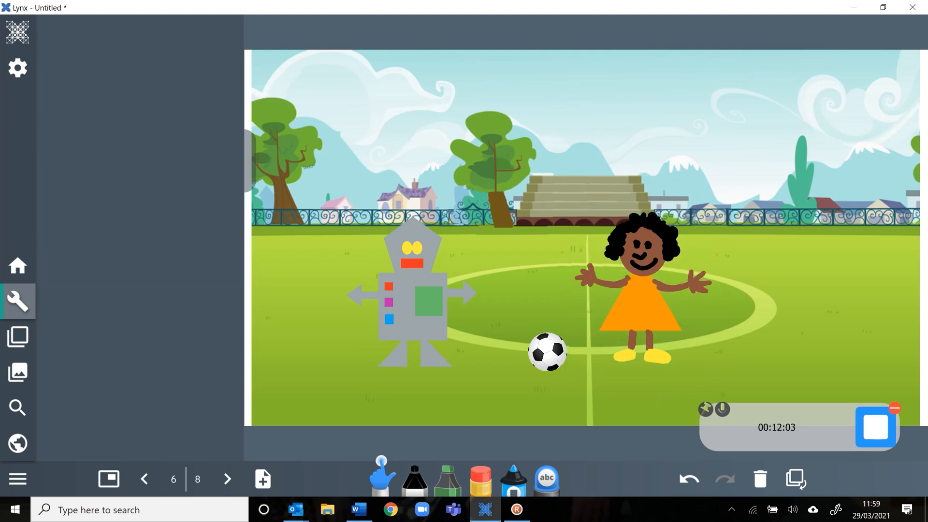
pyautogui.moveTo(646, 255); pyautogui.dragTo(780, 267)
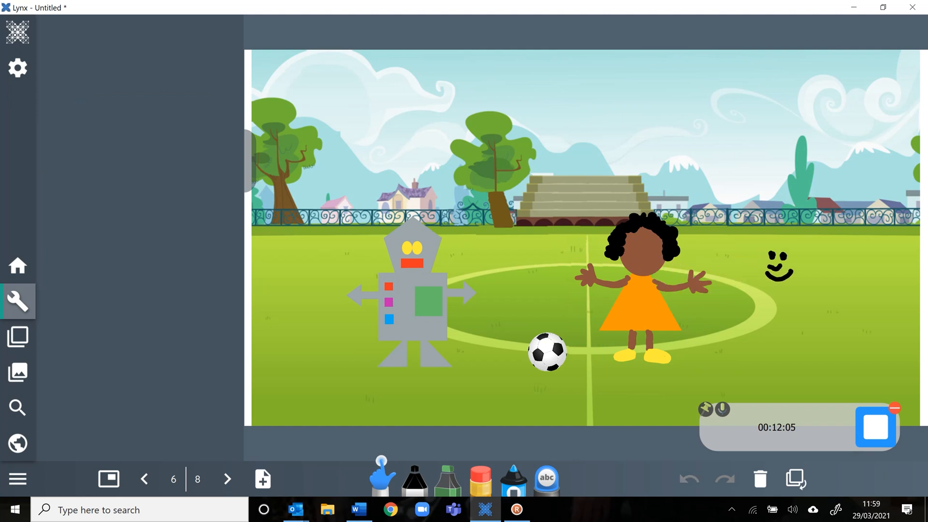
pyautogui.click(780, 267)
pyautogui.press('Delete')
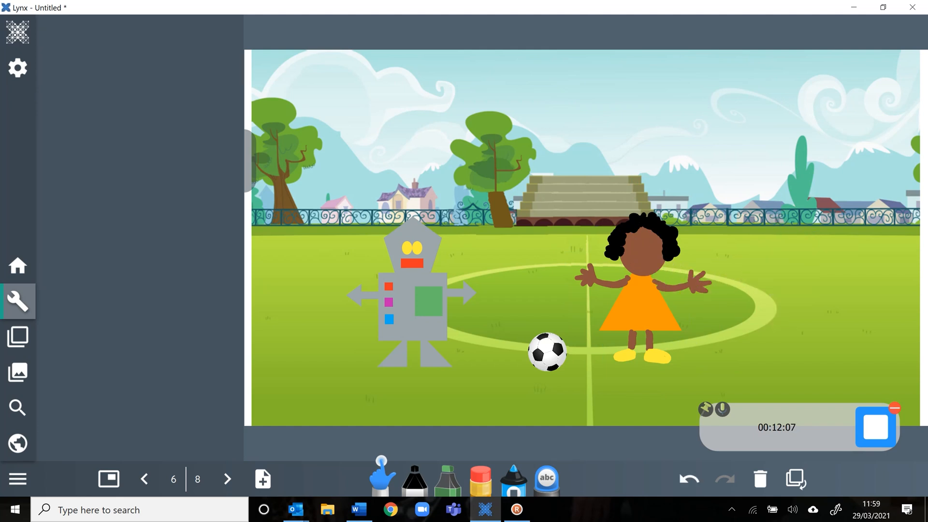
# Draw new eyes and a wide-open surprised mouth on the girl with the Pen.
pyautogui.click(414, 479)
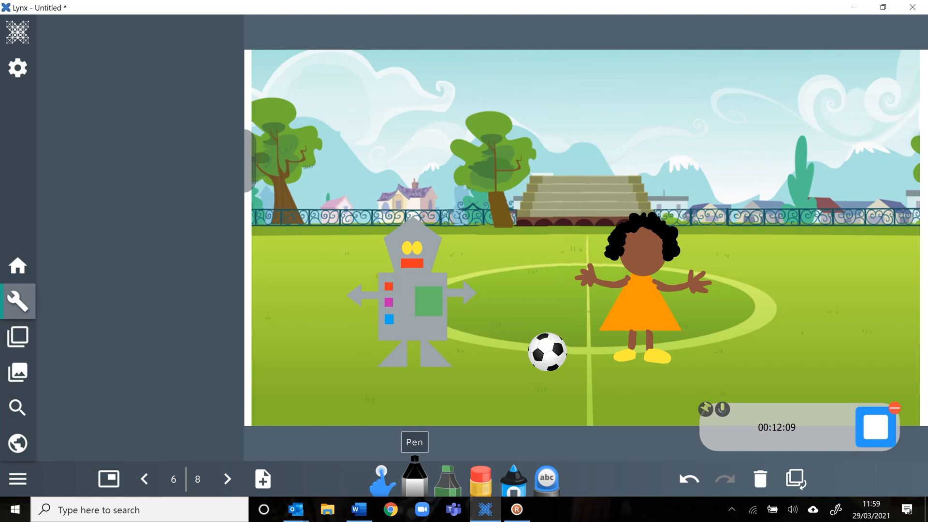
pyautogui.click(633, 244)
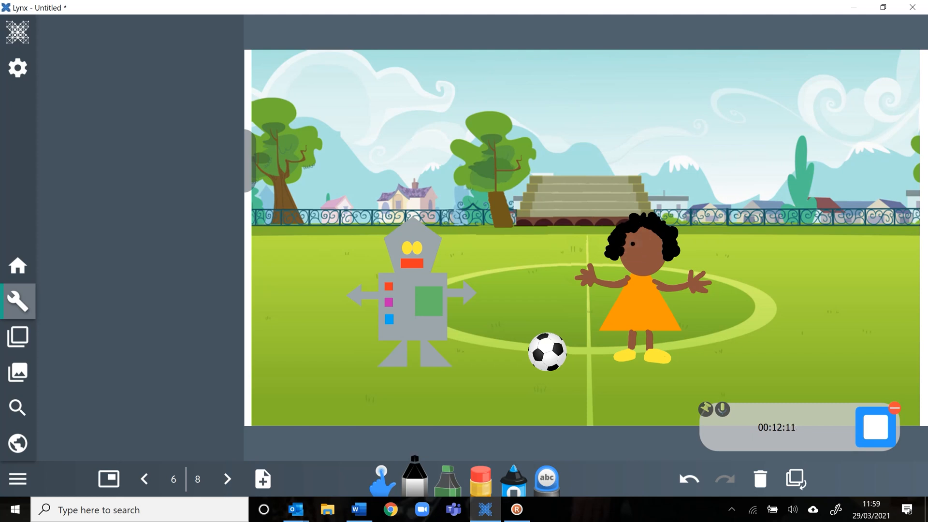
pyautogui.moveTo(630, 251)
pyautogui.mouseDown()
pyautogui.moveTo(646, 250)
pyautogui.moveTo(643, 272)
pyautogui.mouseUp()
# Undo a stray stroke and move the football left toward the robot.
pyautogui.moveTo(549, 354); pyautogui.dragTo(517, 352)
pyautogui.hotkey('ctrl', 'z')
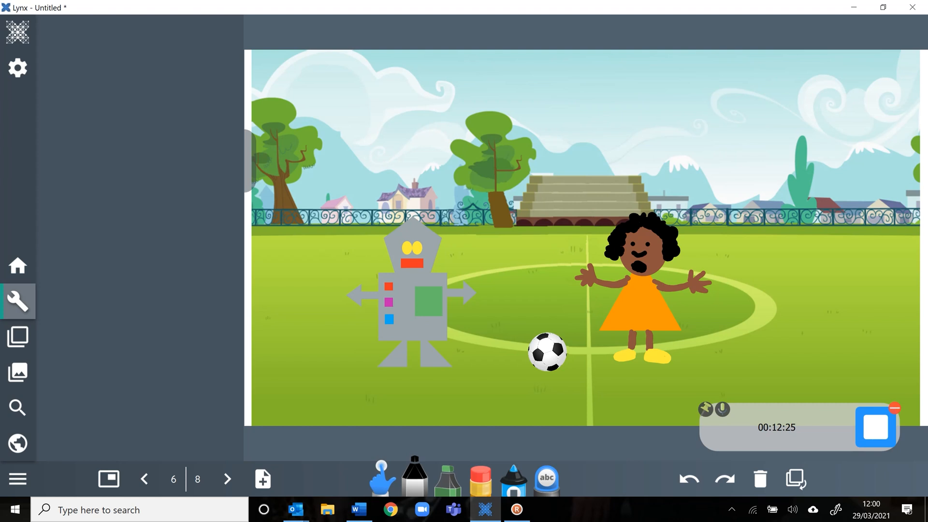
pyautogui.click(382, 480)
pyautogui.moveTo(548, 352); pyautogui.dragTo(504, 354)
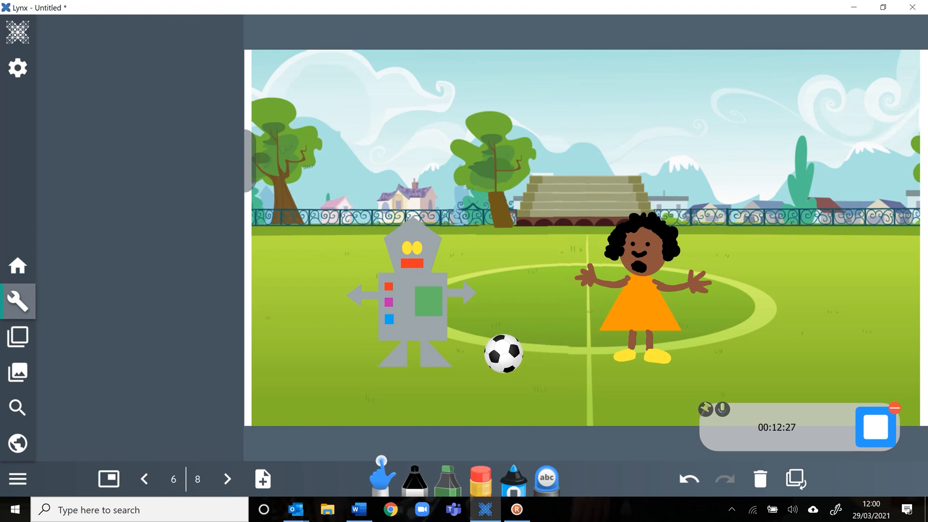
# Group the surprised girl's strokes into one object.
pyautogui.click(638, 290)
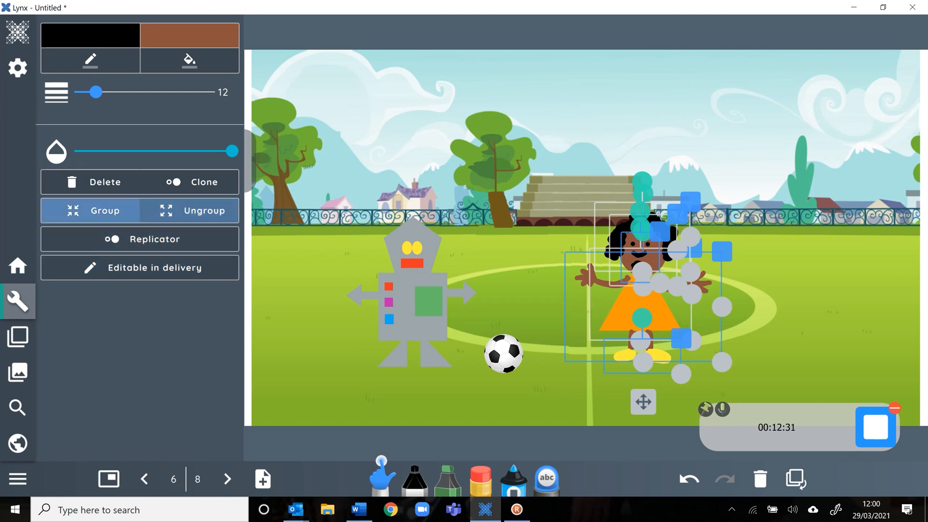
pyautogui.click(91, 210)
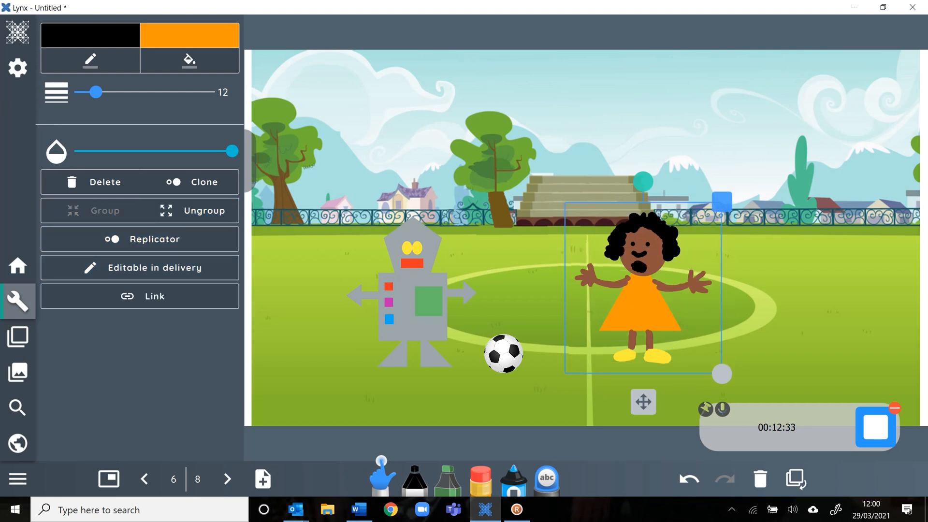
# Shrink the robot, tilt it clockwise and lift it into the sky above the trees.
pyautogui.click(412, 305)
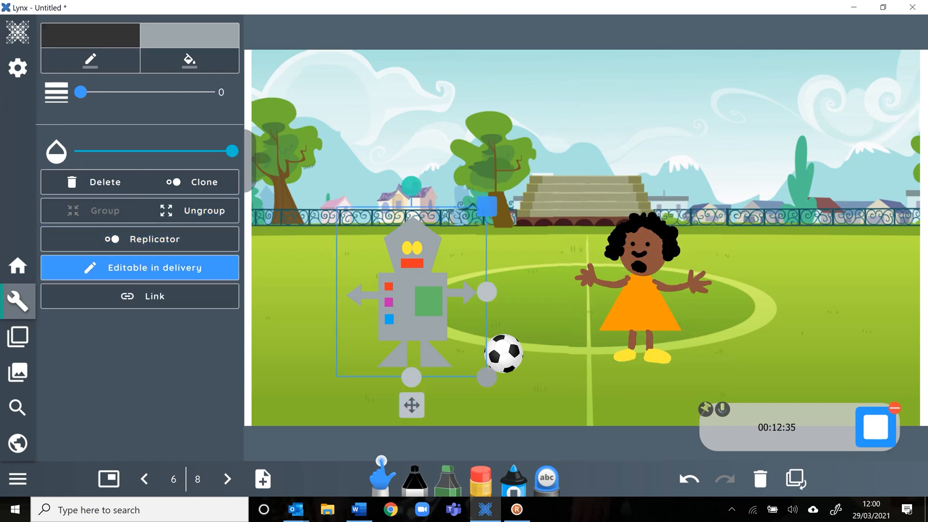
pyautogui.moveTo(487, 377); pyautogui.dragTo(410, 288)
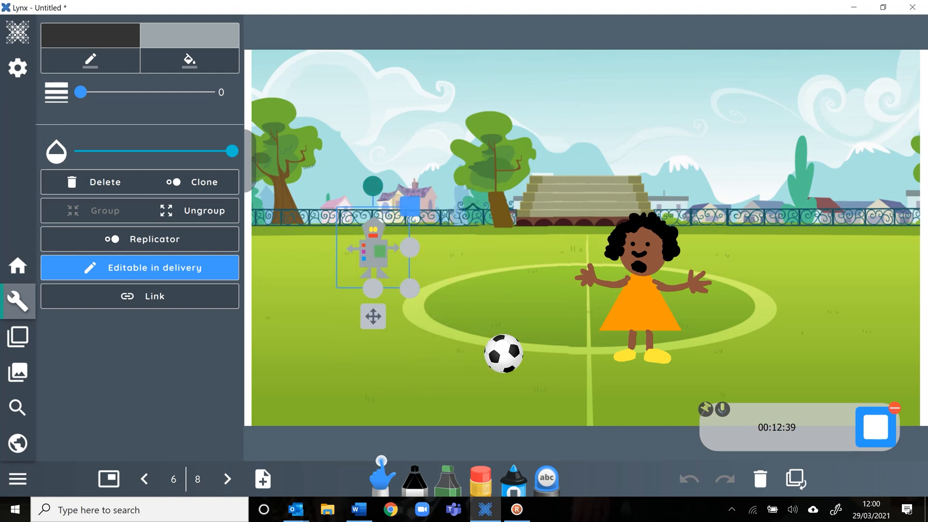
pyautogui.moveTo(373, 187); pyautogui.dragTo(389, 189)
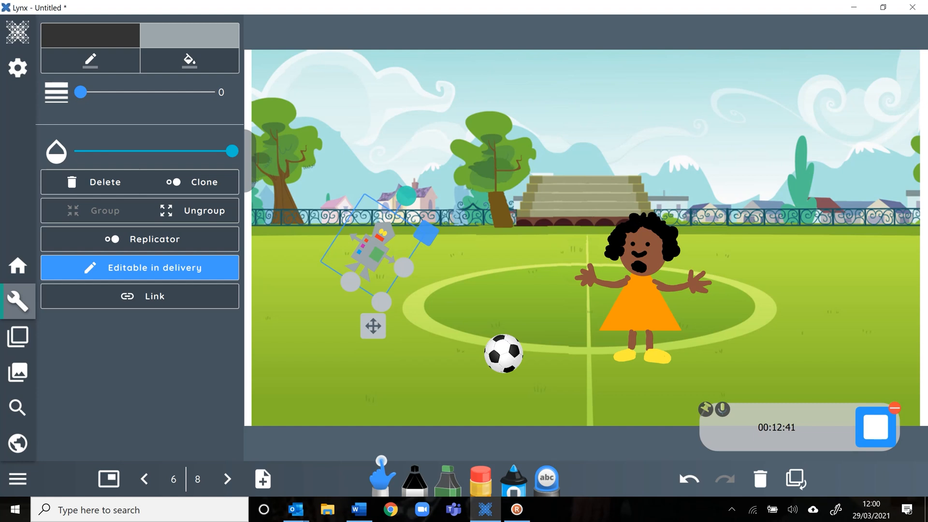
pyautogui.moveTo(373, 257)
pyautogui.mouseDown()
pyautogui.moveTo(377, 145)
pyautogui.moveTo(388, 135)
pyautogui.mouseUp()
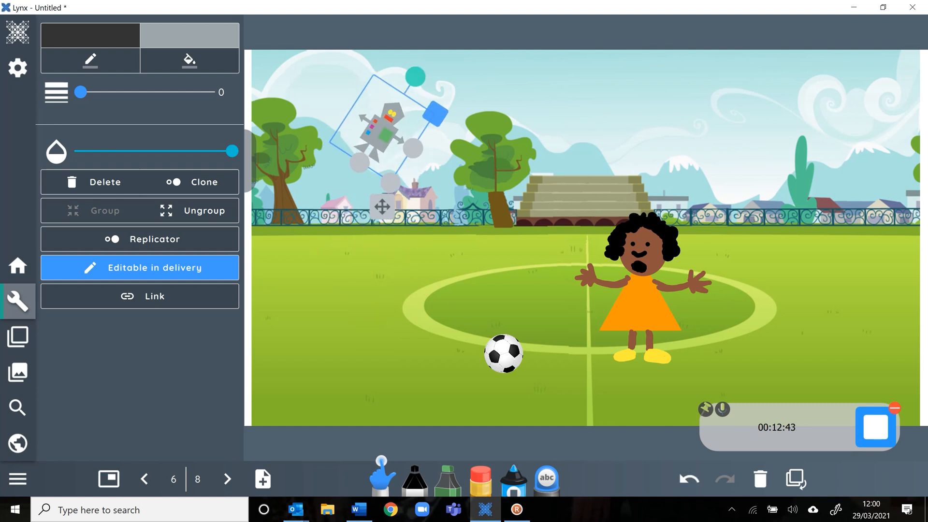
pyautogui.click(507, 109)
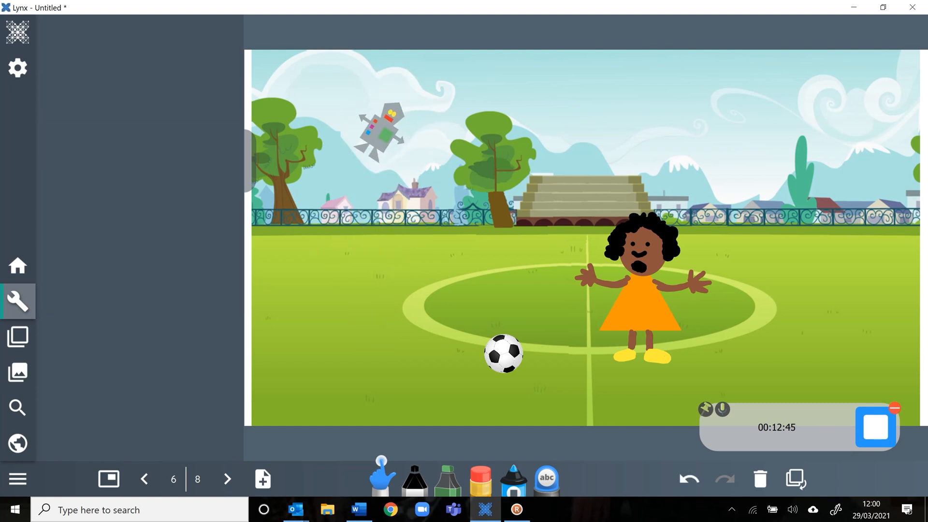
pyautogui.click(642, 305)
# Undo an accidental face move and set the girl as editable during delivery.
pyautogui.moveTo(642, 249); pyautogui.dragTo(480, 250)
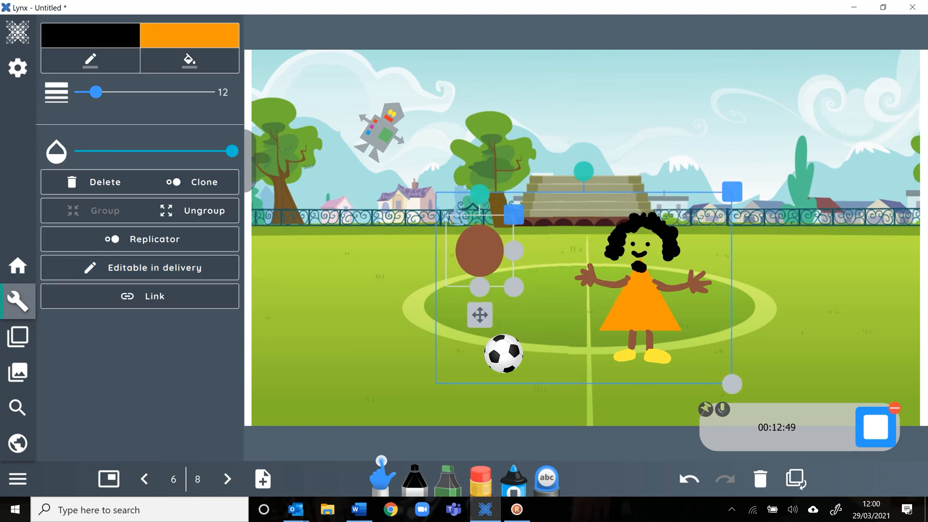
pyautogui.hotkey('ctrl', 'z')
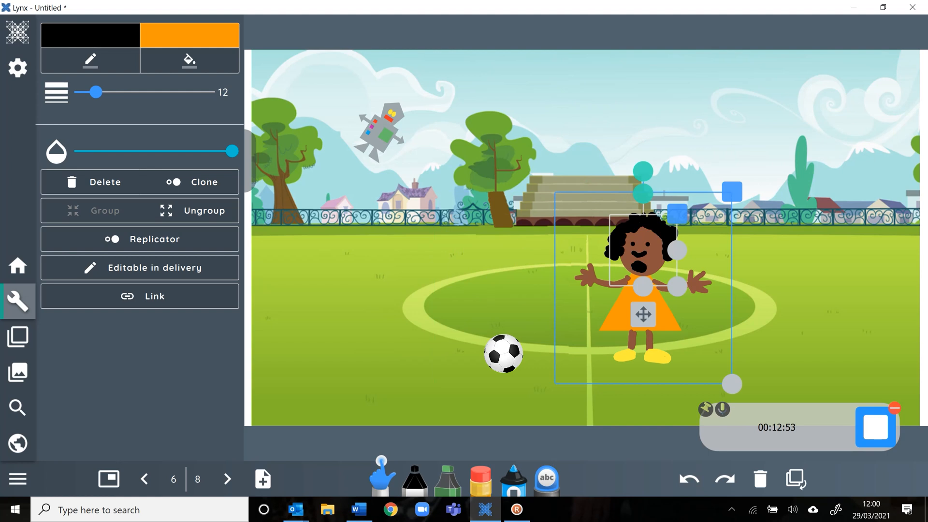
pyautogui.press('Escape')
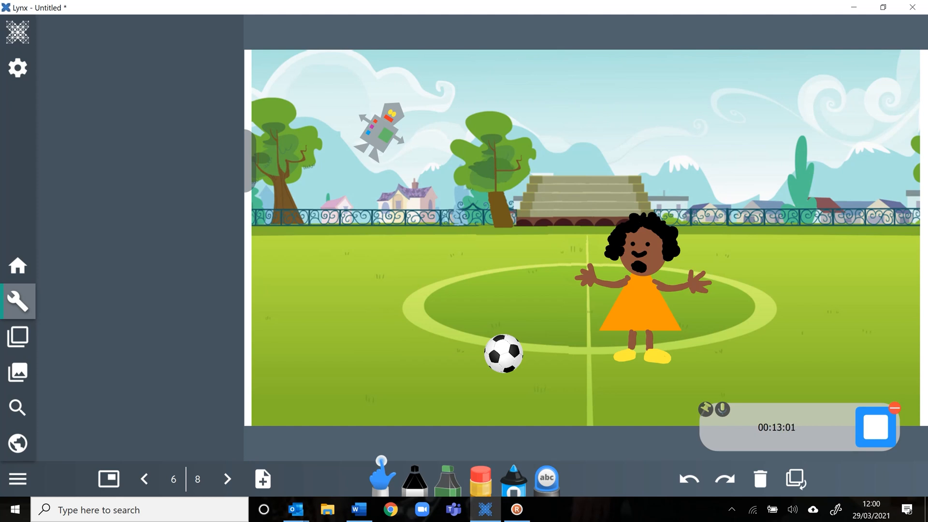
pyautogui.click(641, 290)
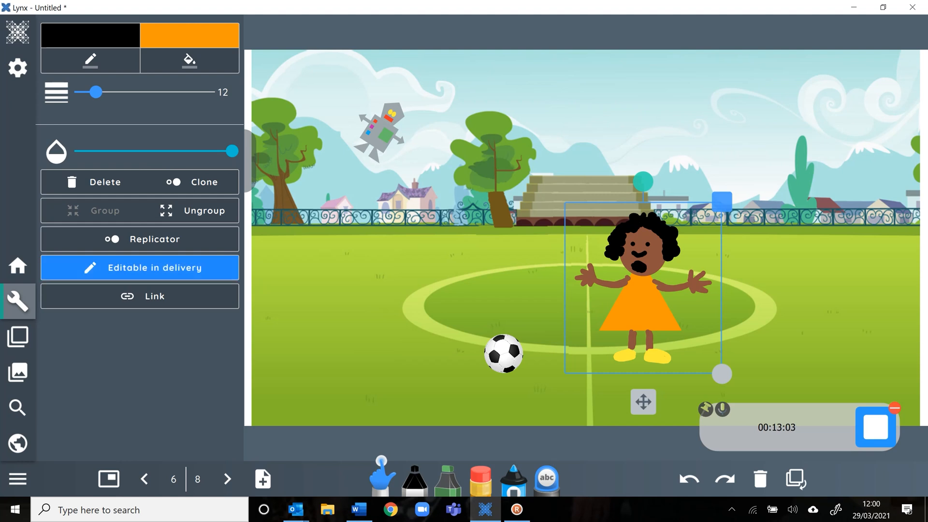
pyautogui.click(140, 267)
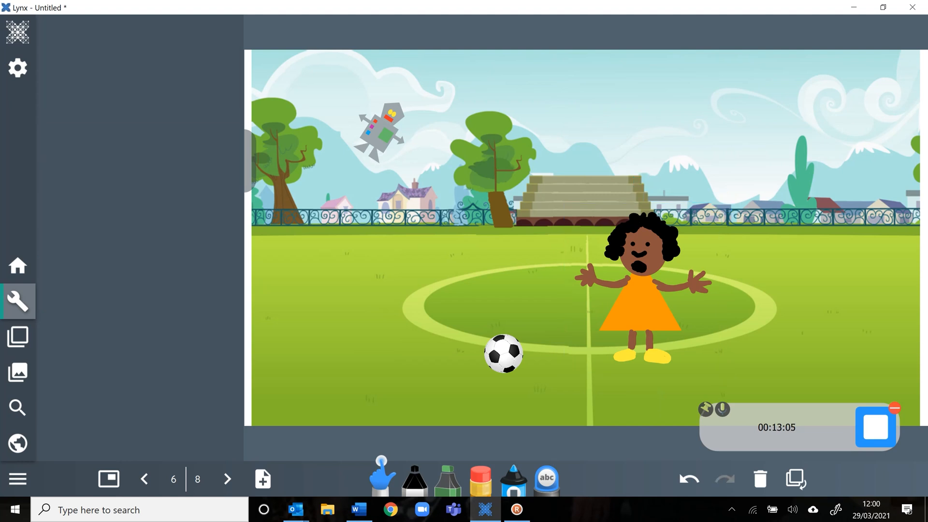
# Check the football's settings and show the slide thumbnails, paging between slides 5 and 6.
pyautogui.click(503, 353)
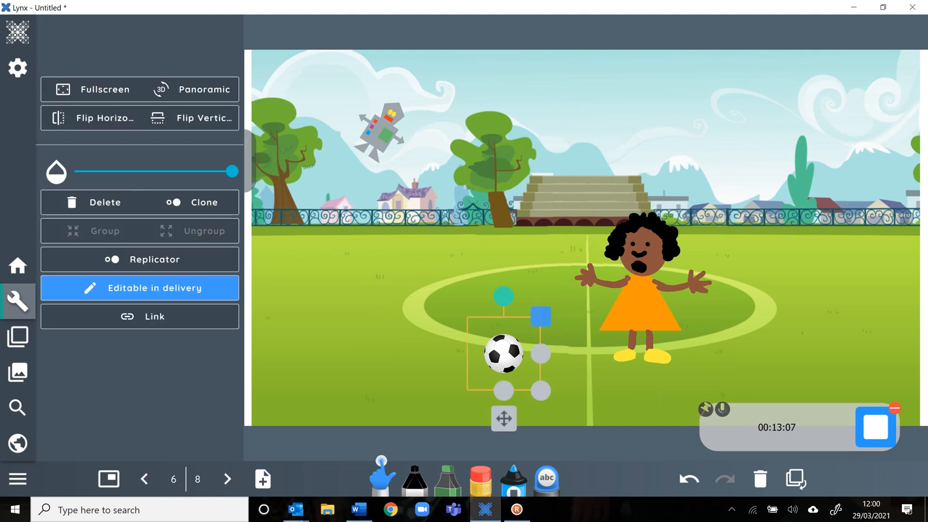
pyautogui.click(140, 287)
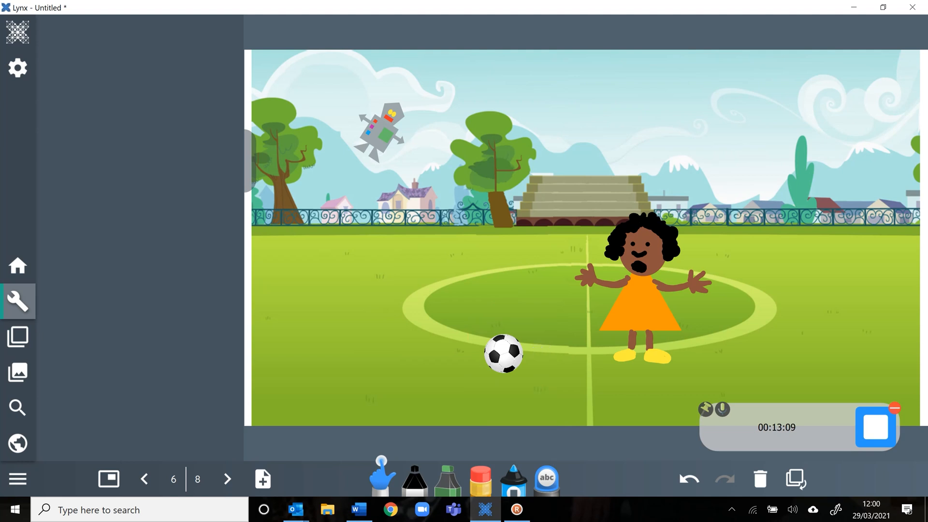
pyautogui.click(17, 337)
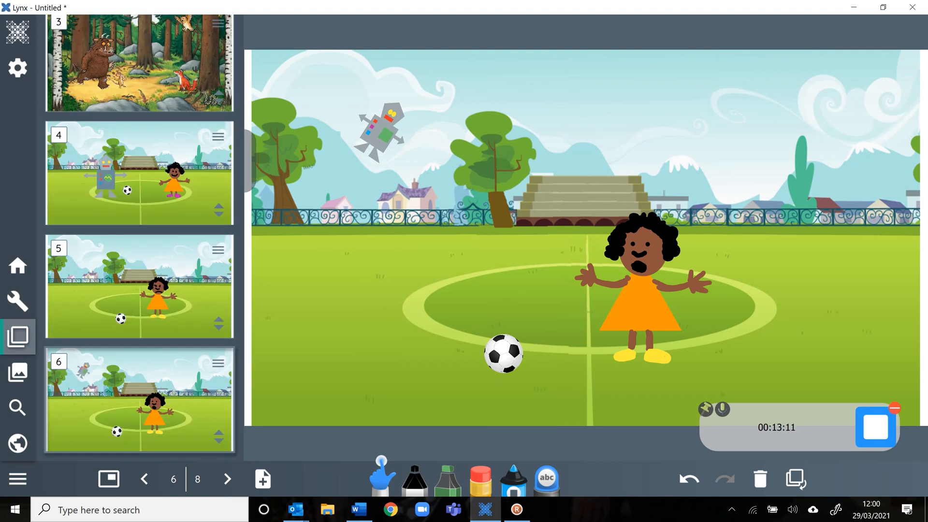
pyautogui.press('pageup')
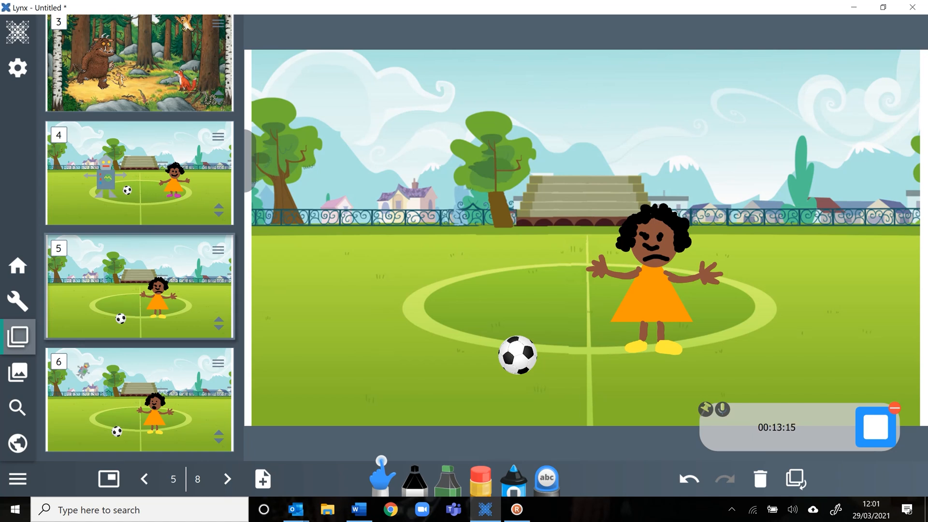
pyautogui.press('pagedown')
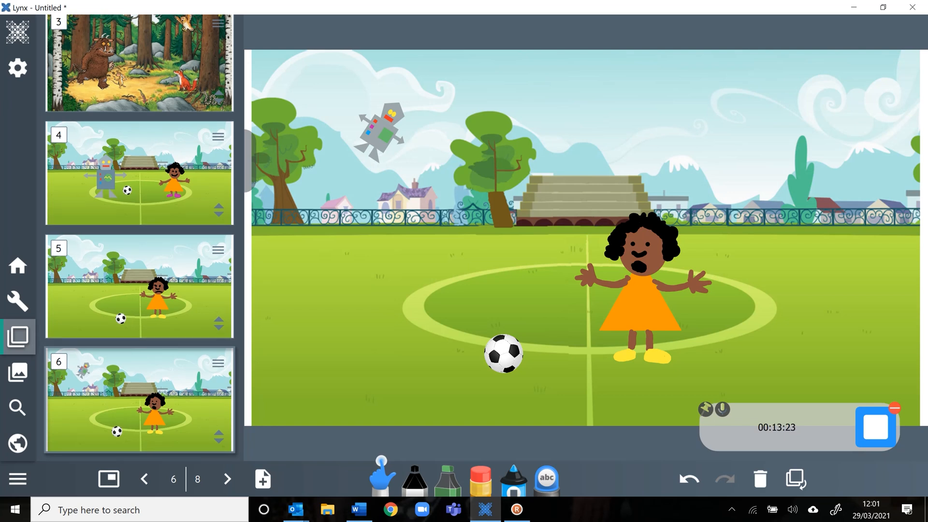
pyautogui.scroll(-3, 194, 79)
pyautogui.scroll(-2, 194, 80)
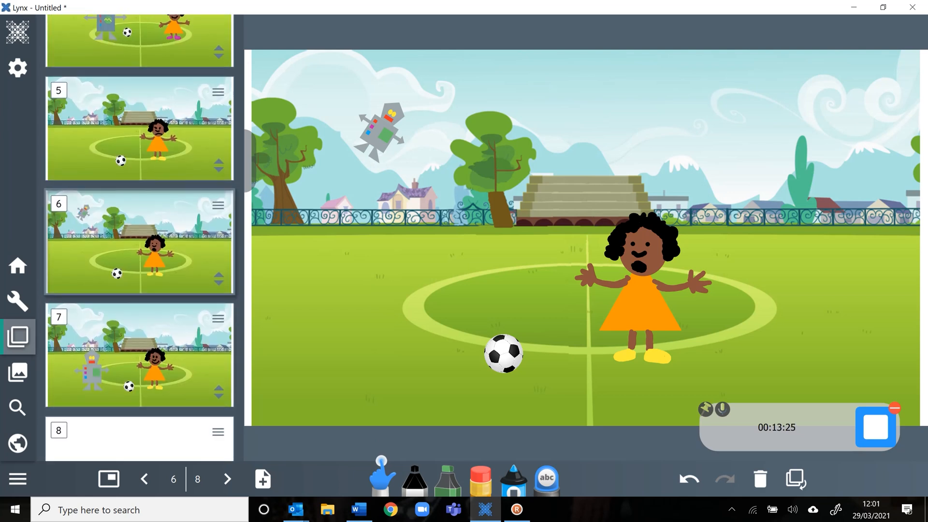
# Glance at slide 7, then return to slide 5 with the angry girl.
pyautogui.click(140, 355)
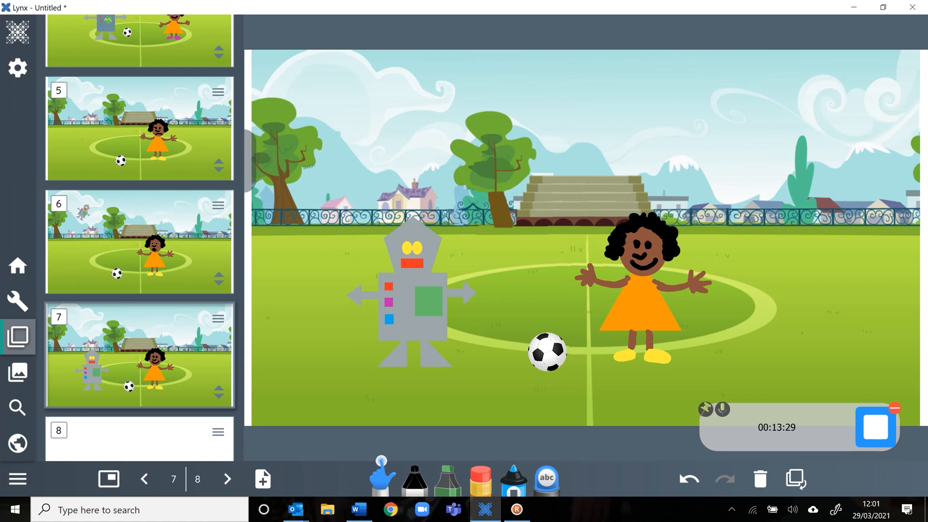
pyautogui.click(139, 129)
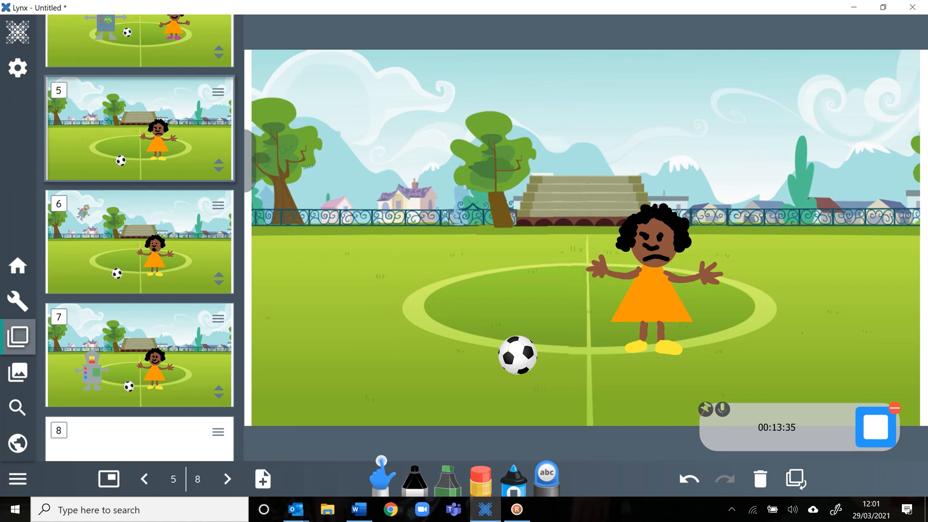
pyautogui.click(547, 478)
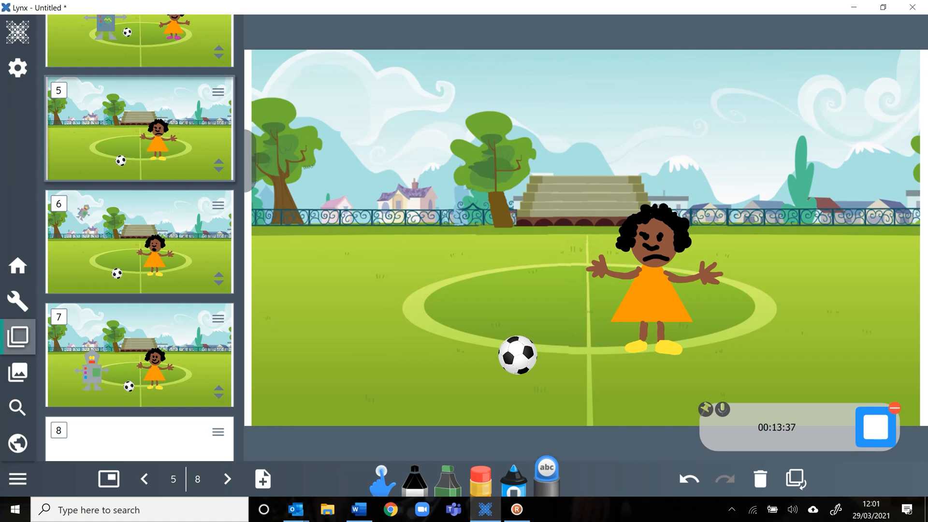
# Choose the plain Style 1 look for caption text.
pyautogui.click(546, 475)
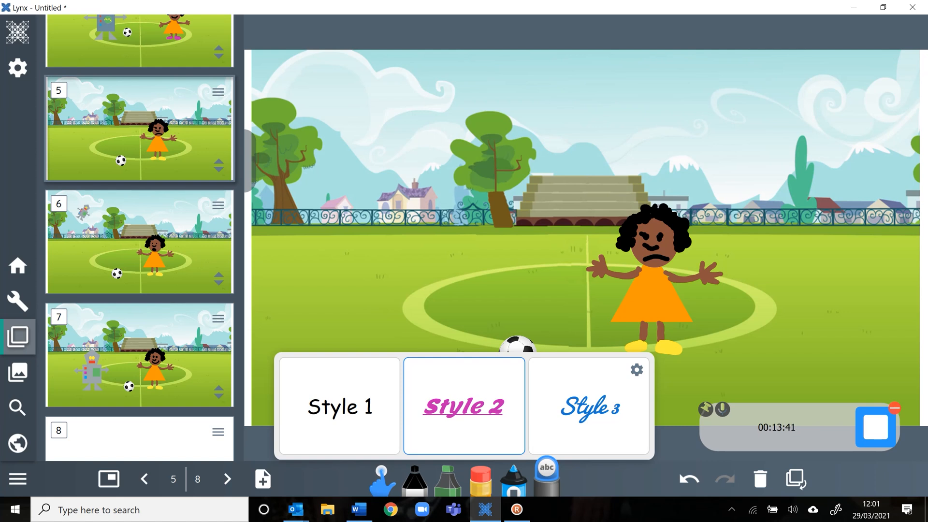
pyautogui.click(514, 479)
pyautogui.click(340, 406)
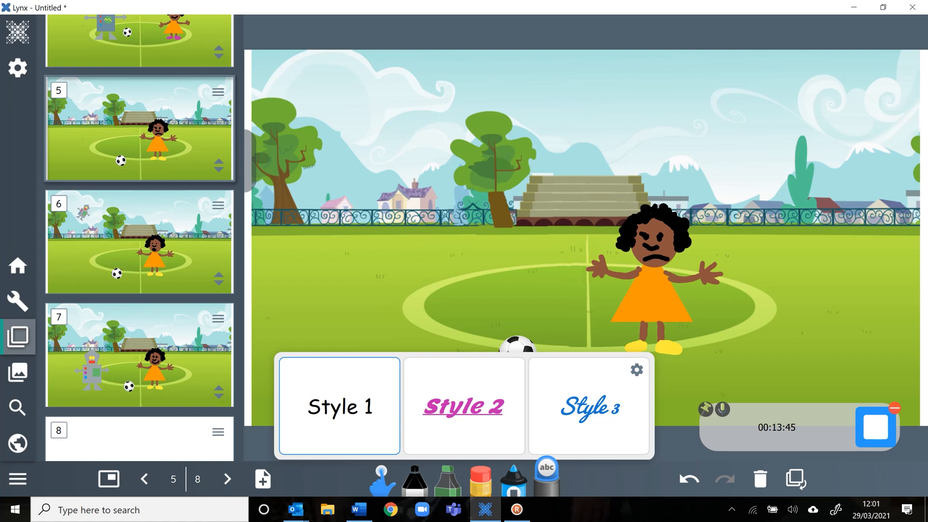
pyautogui.click(548, 475)
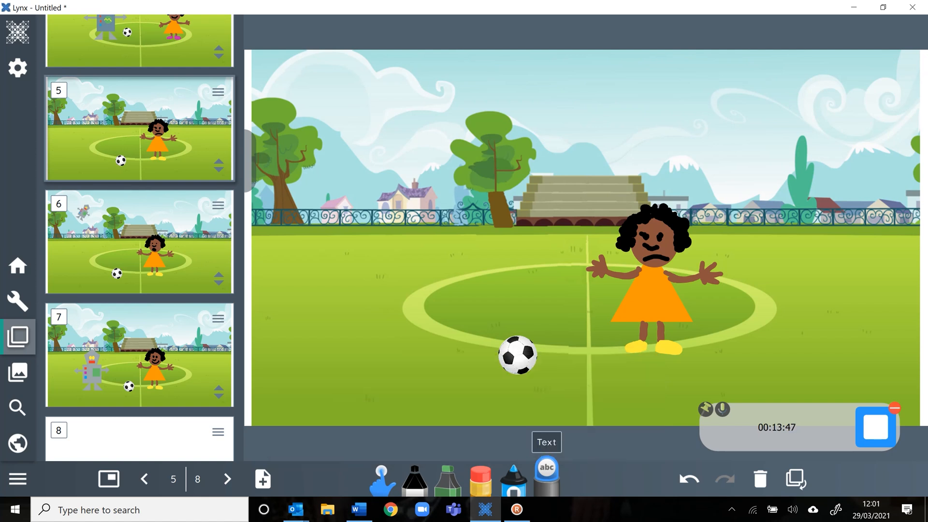
# Caption slide 5 "One day Clara was cross and alone at the park." and move to slide 6.
pyautogui.click(312, 91)
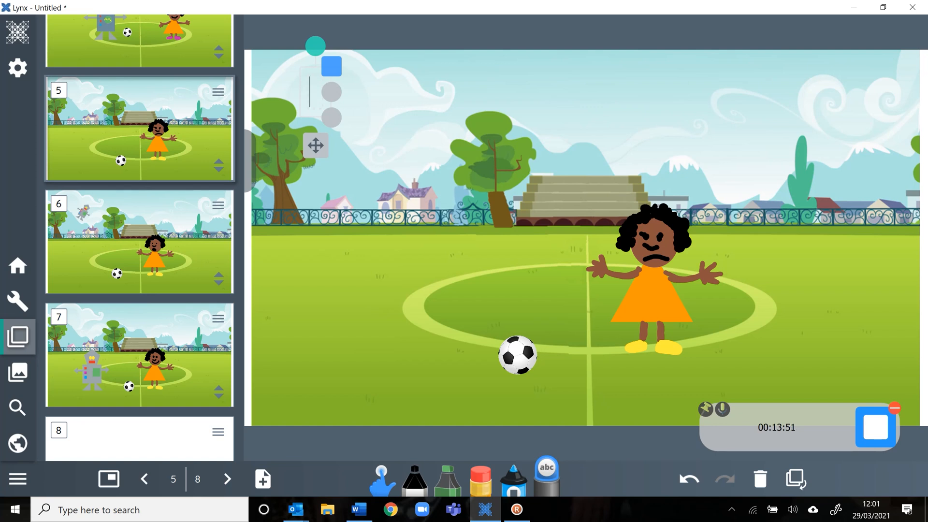
pyautogui.write('One day ')
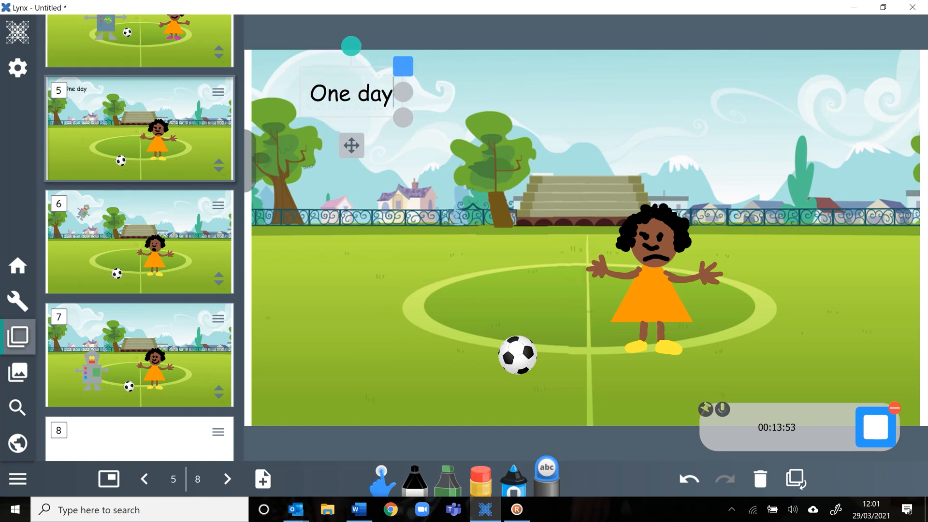
pyautogui.write('Cla')
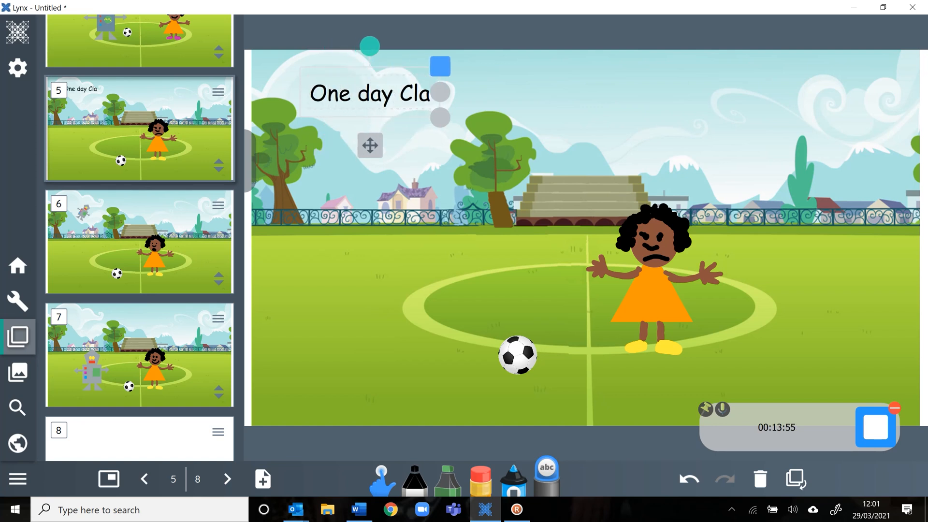
pyautogui.write('ra w')
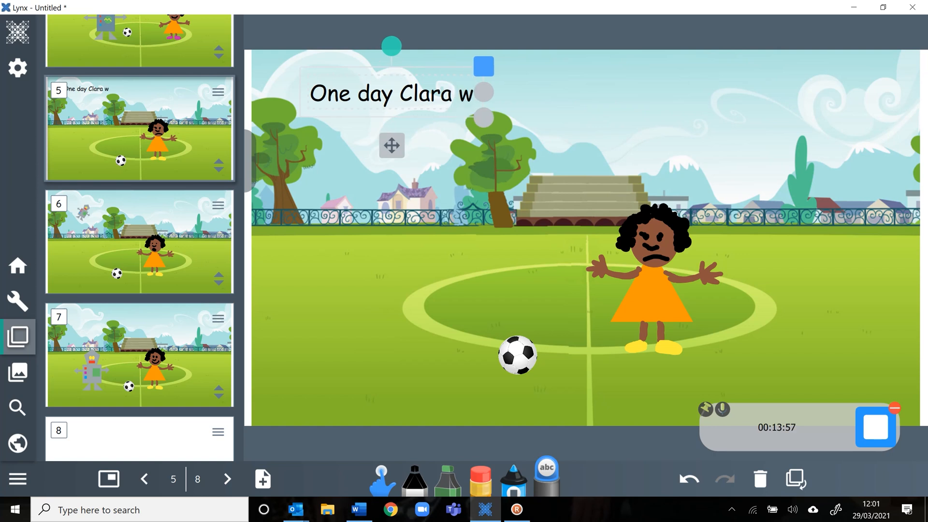
pyautogui.write('as cross a')
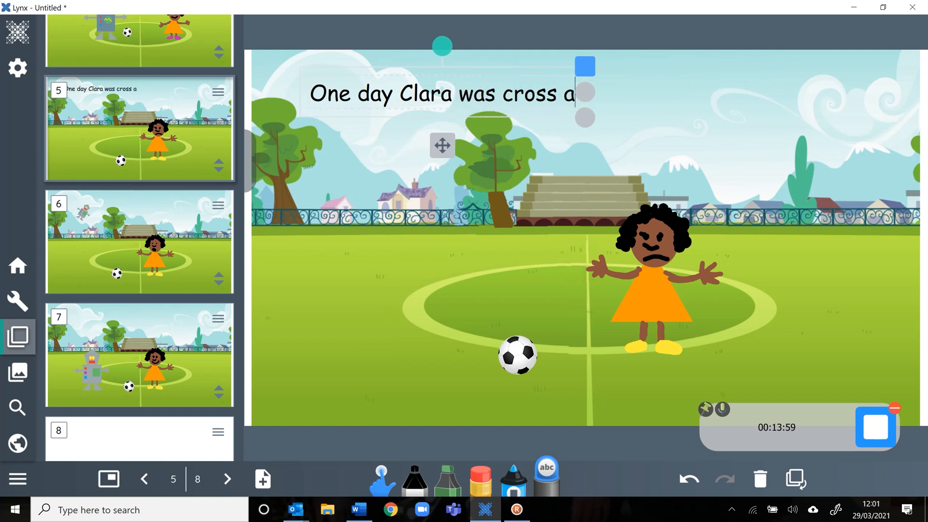
pyautogui.write('nd alone')
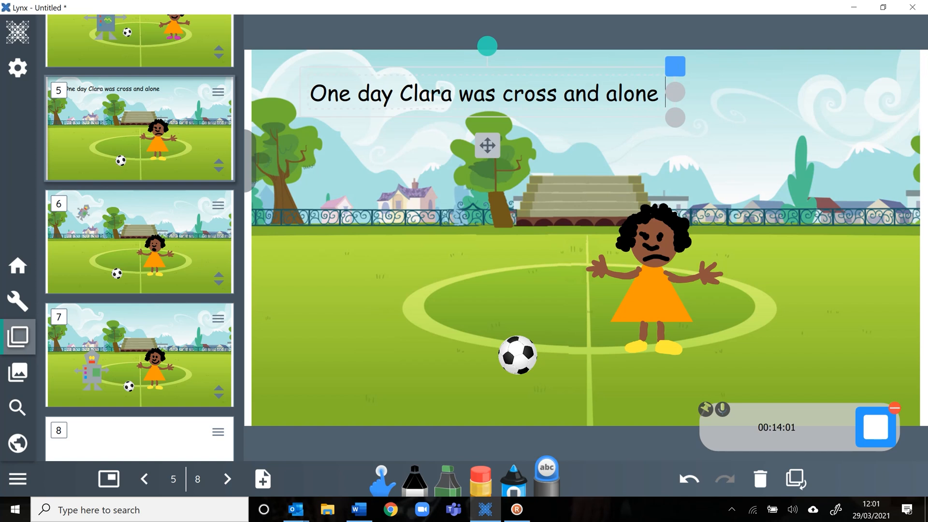
pyautogui.write(' at the park')
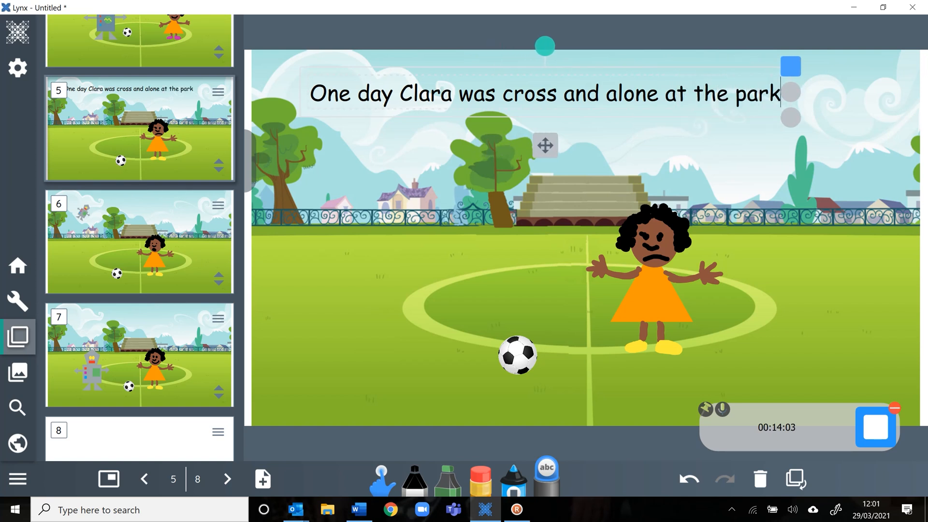
pyautogui.write('.')
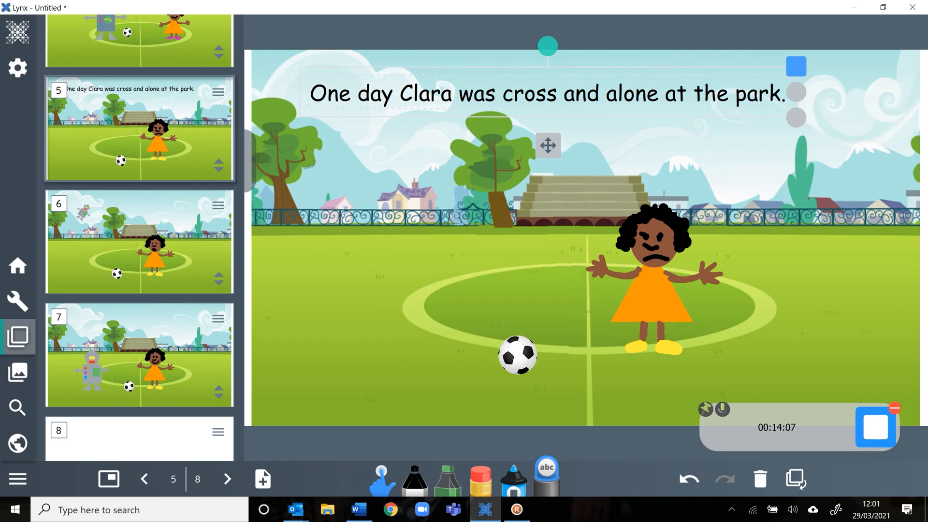
pyautogui.press('pagedown')
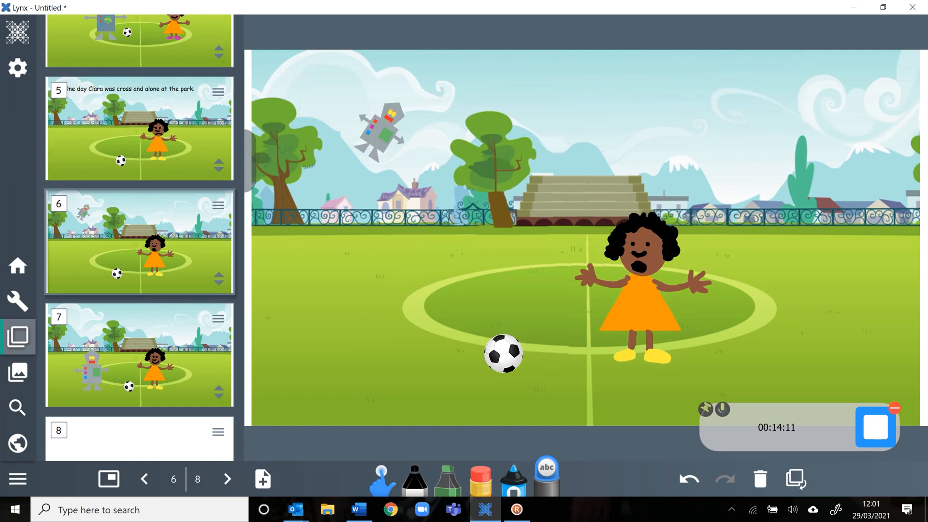
# Caption slide 6 "Suddenly a strange robot appeared in the sky.", nudge it up, and move to slide 7.
pyautogui.click(316, 88)
pyautogui.write('Sudd')
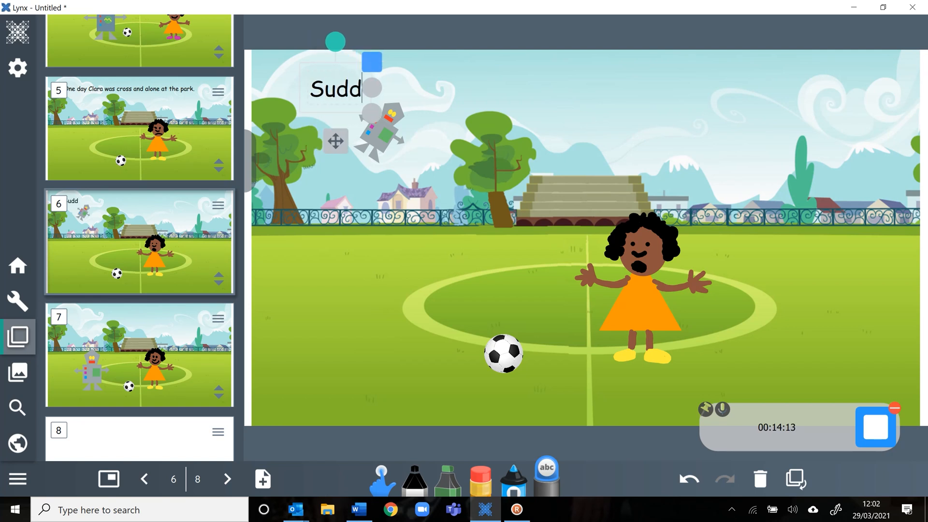
pyautogui.write('enly a')
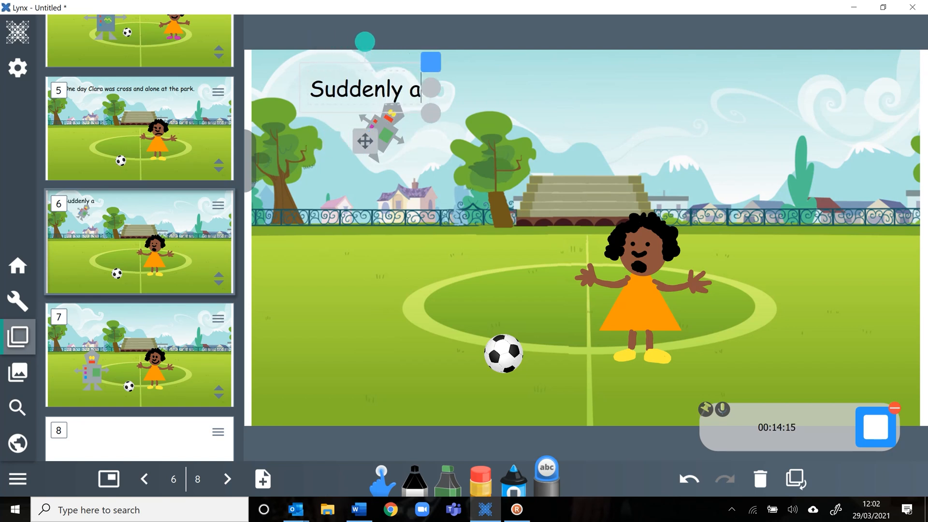
pyautogui.write(' strange ro')
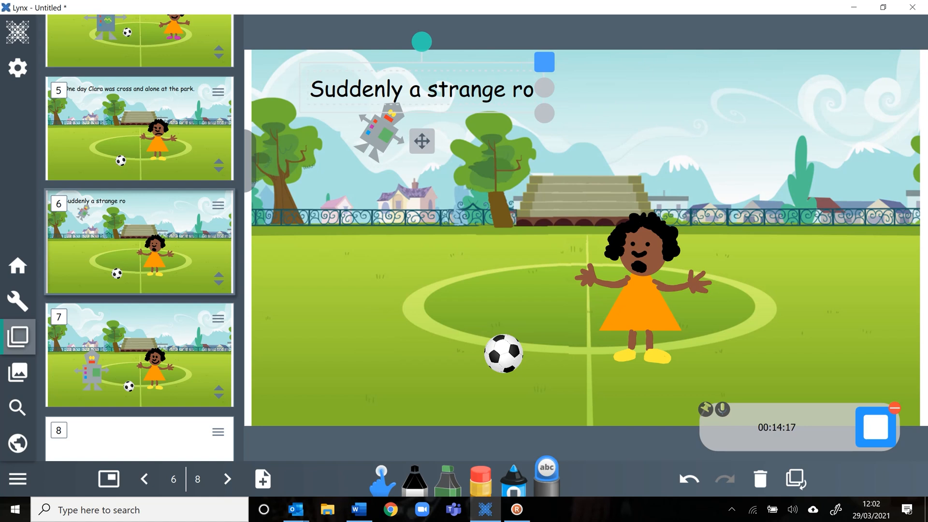
pyautogui.write('bot appea')
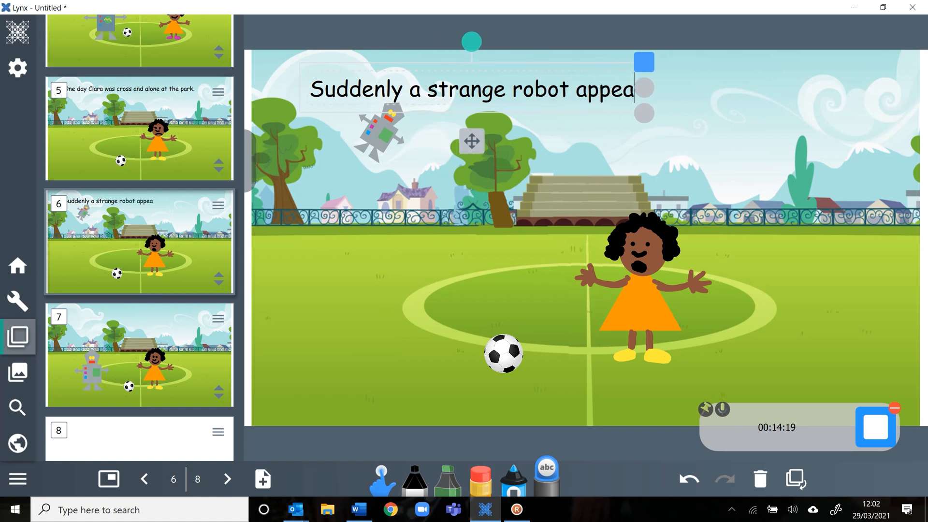
pyautogui.write('red in the ')
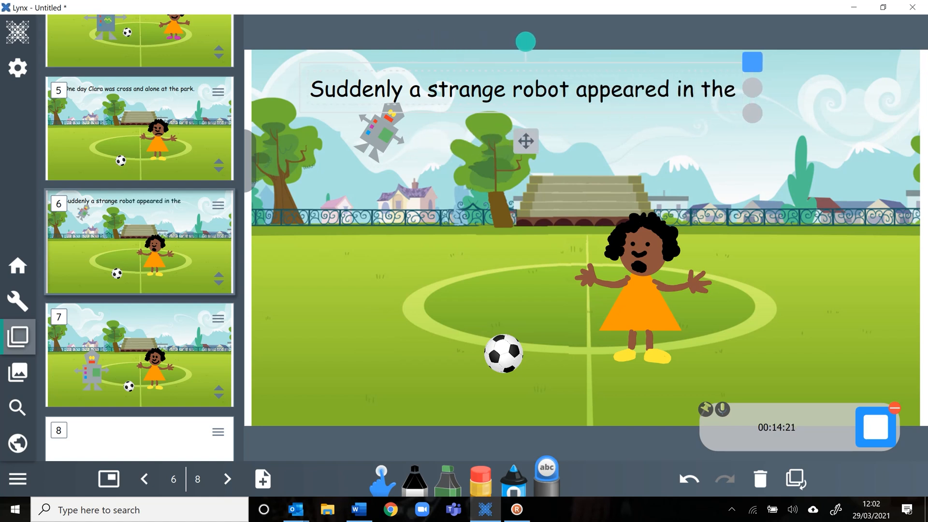
pyautogui.write('sky.')
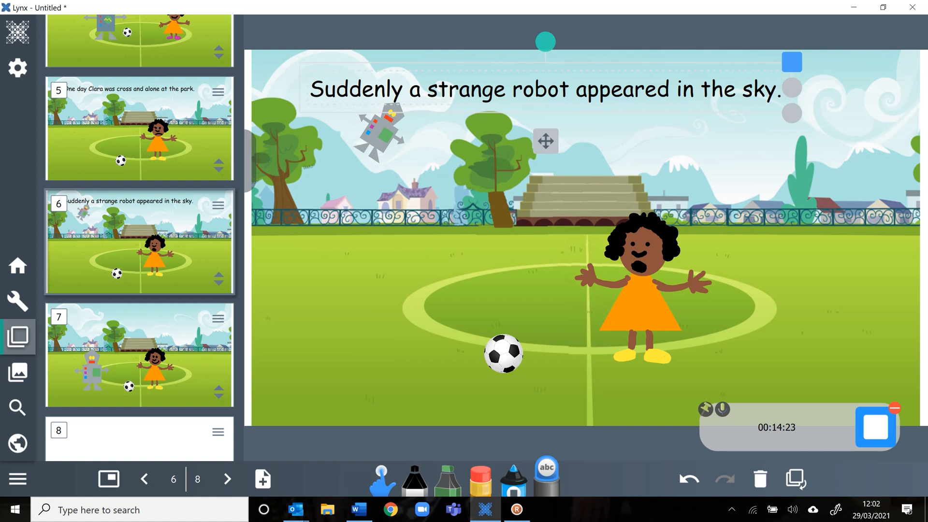
pyautogui.click(382, 478)
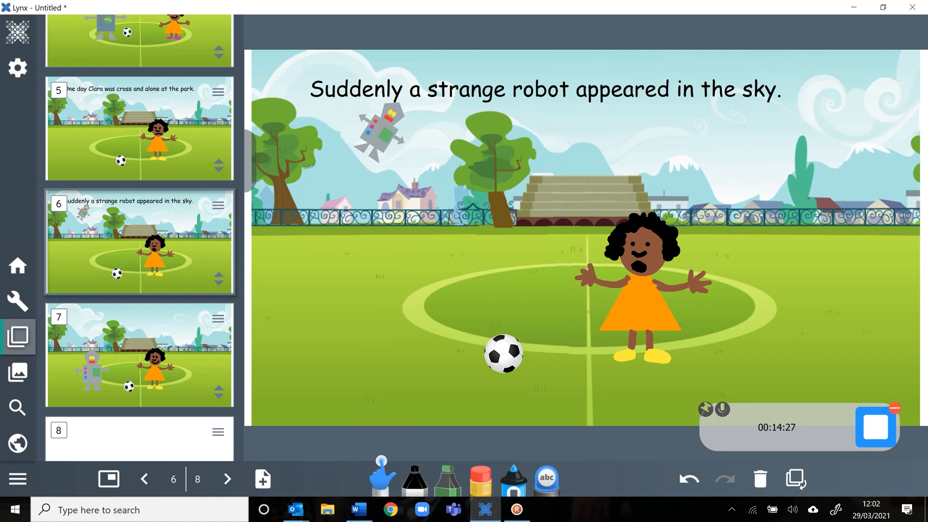
pyautogui.moveTo(508, 90); pyautogui.dragTo(514, 84)
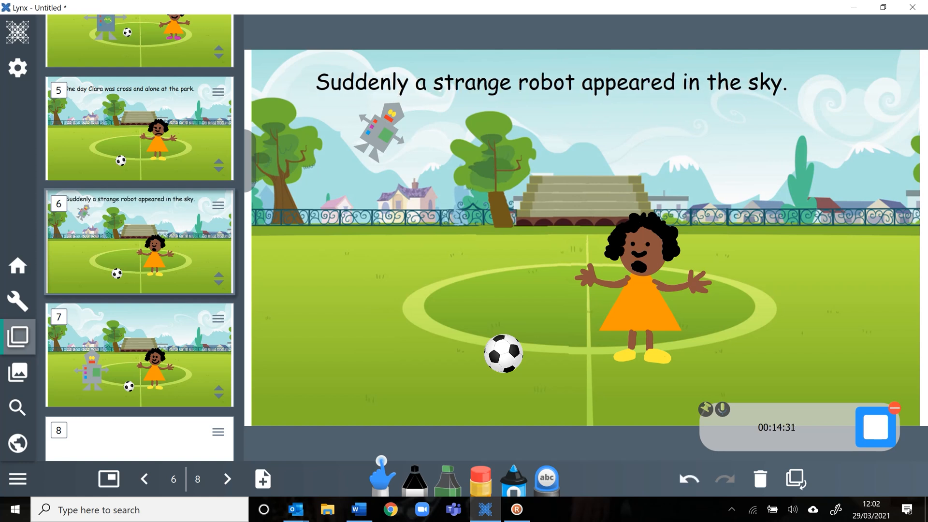
pyautogui.press('pagedown')
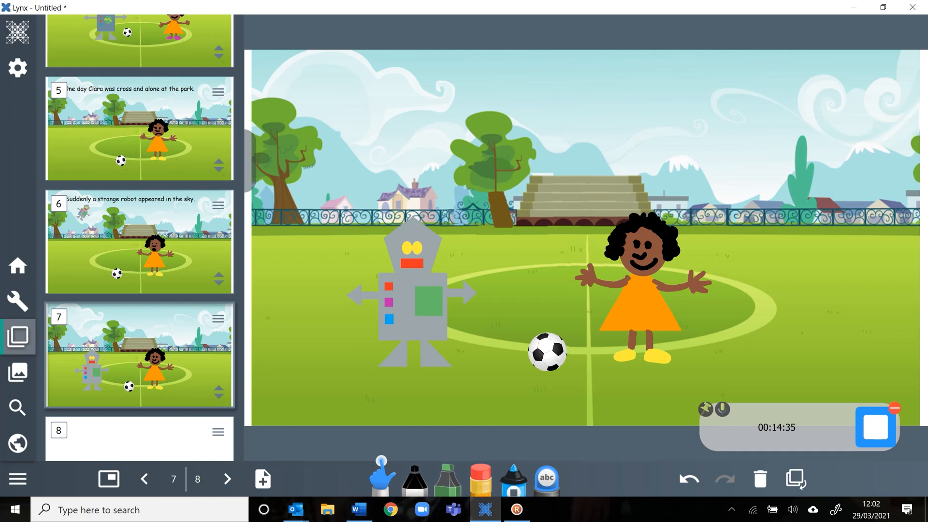
# Caption slide 7 "Clara and the robot played football together." at the top-left.
pyautogui.press('t')
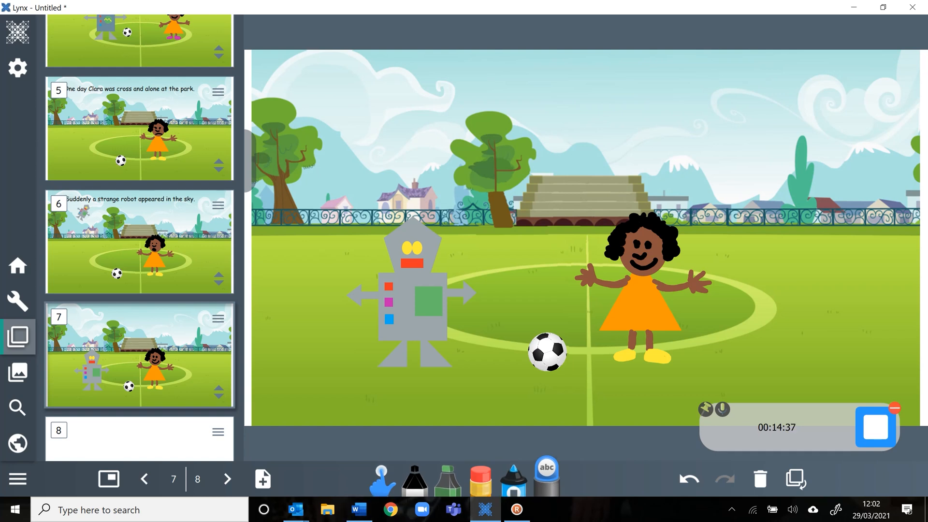
pyautogui.click(320, 94)
pyautogui.write('C')
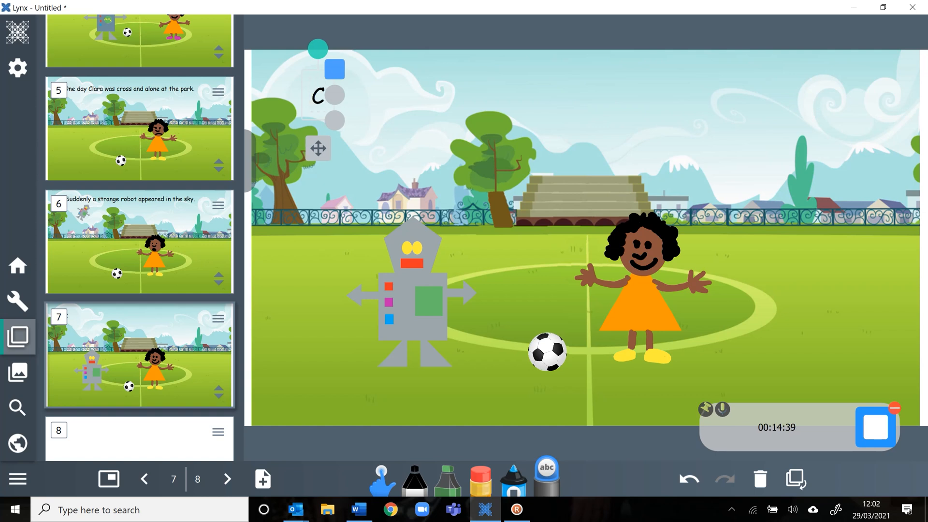
pyautogui.write('lara and th')
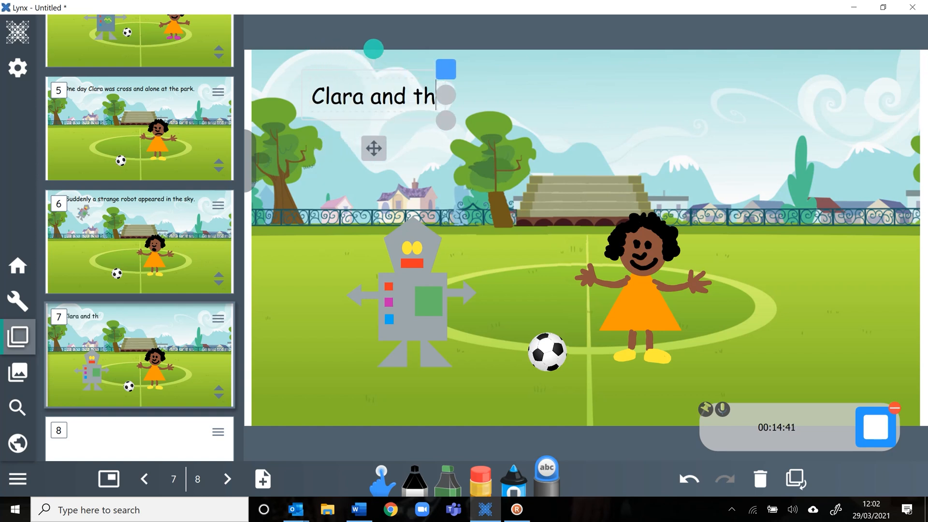
pyautogui.write('e robot p')
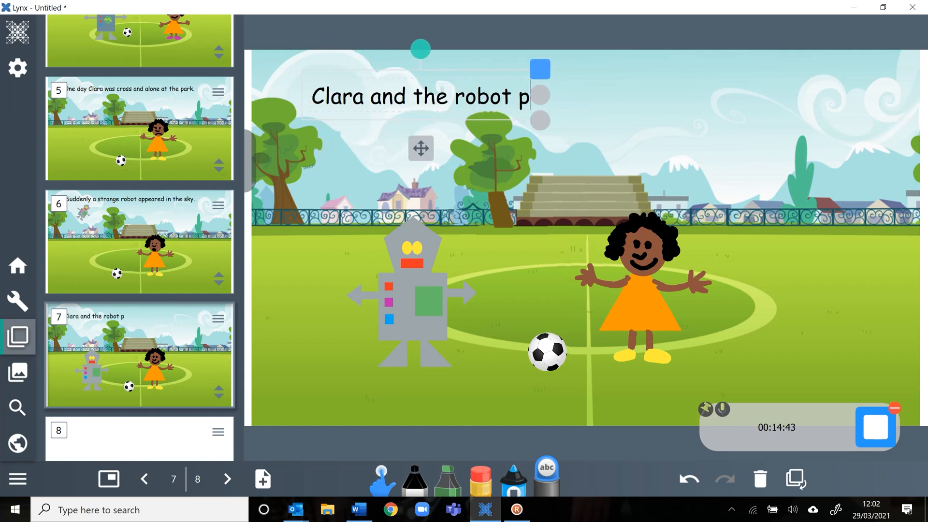
pyautogui.write('layed footba')
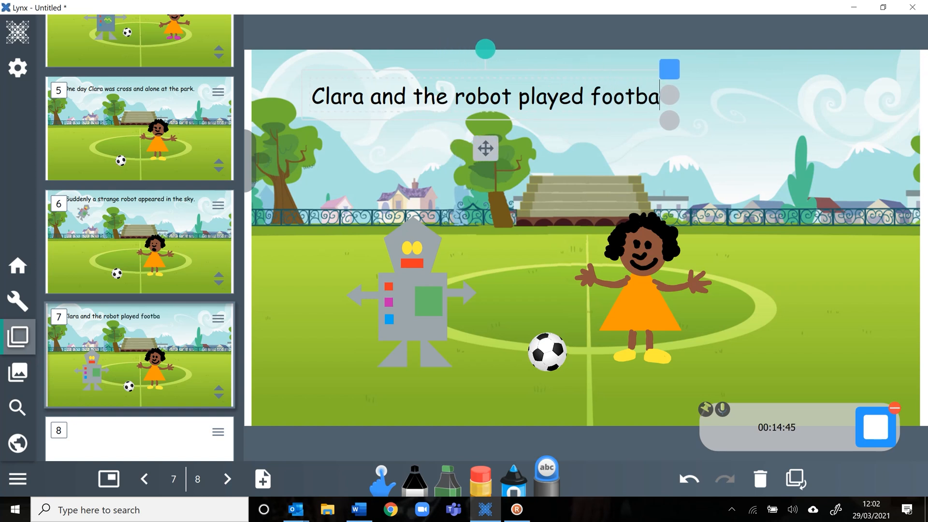
pyautogui.write('ll toget')
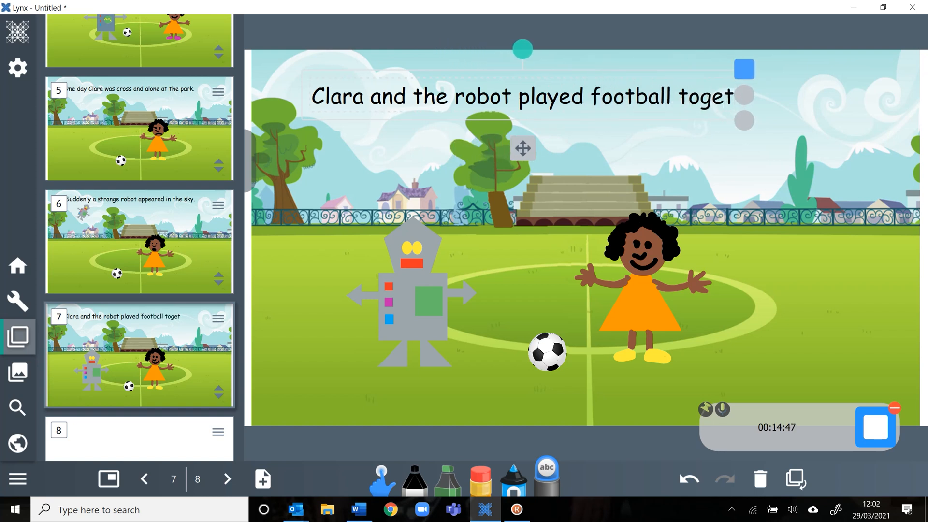
pyautogui.write('her.')
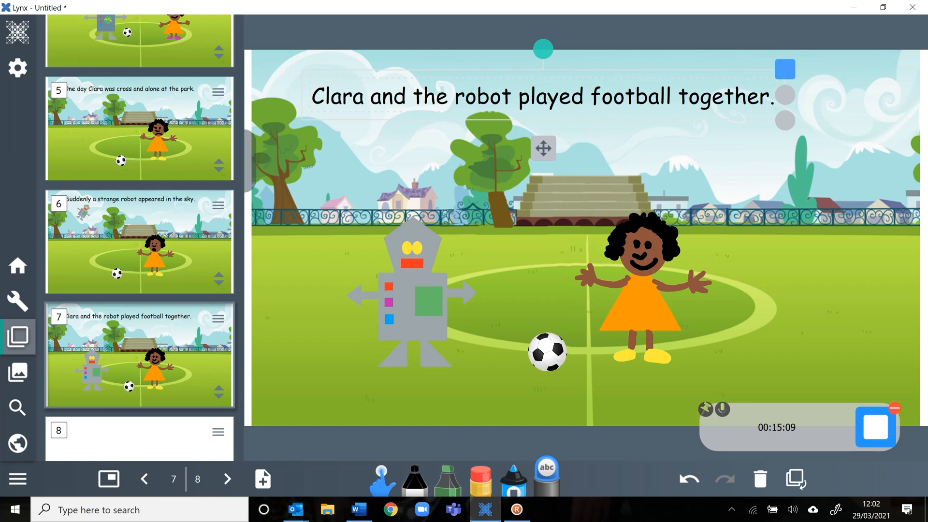
# Return to slide 5 and start presenting from the hamburger menu.
pyautogui.click(140, 129)
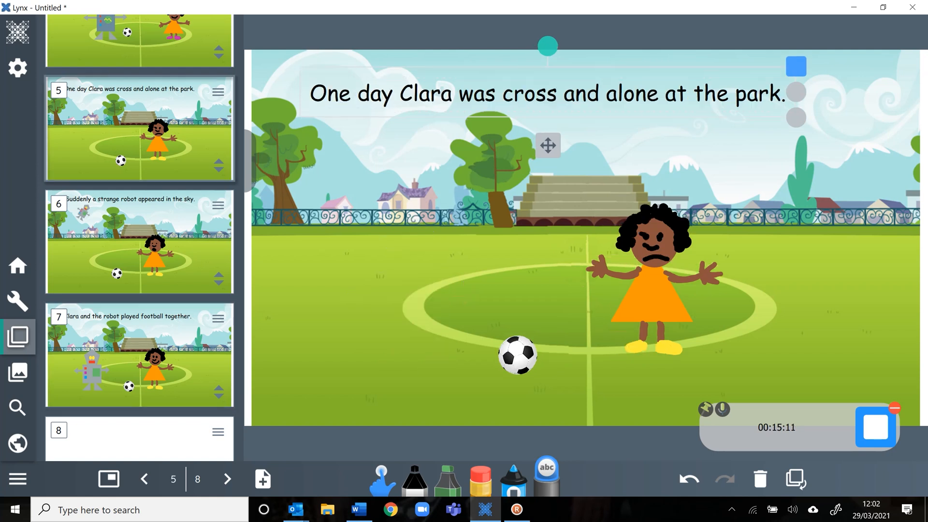
pyautogui.click(18, 478)
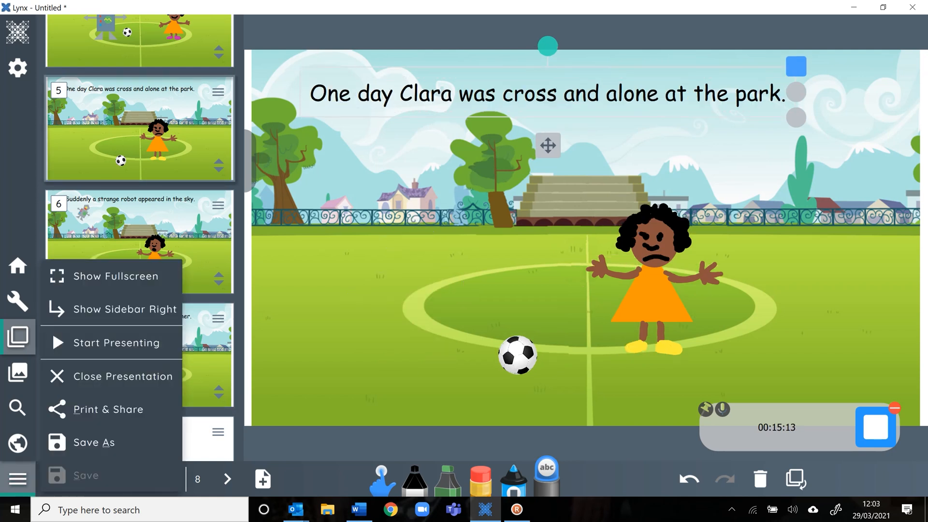
pyautogui.click(116, 342)
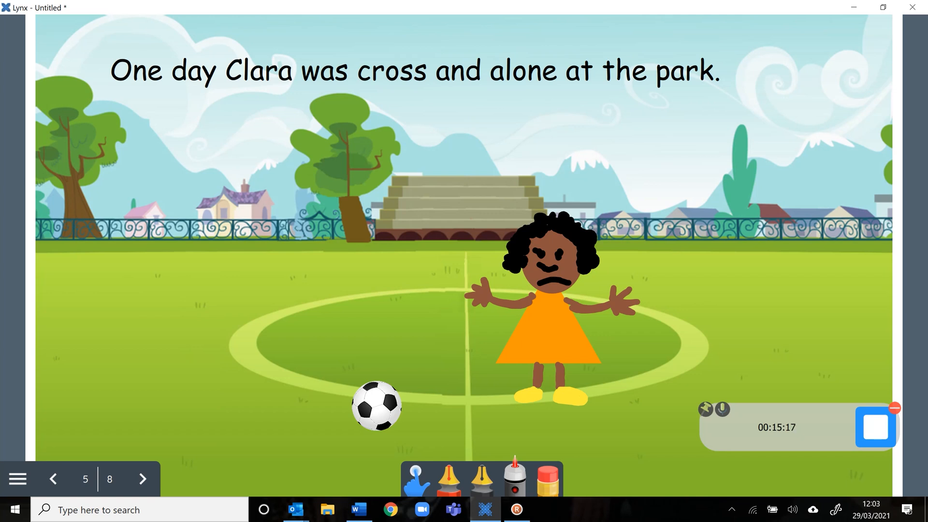
# Move the football toward Clara, then advance through slides 6 and 7.
pyautogui.moveTo(551, 328); pyautogui.dragTo(540, 330)
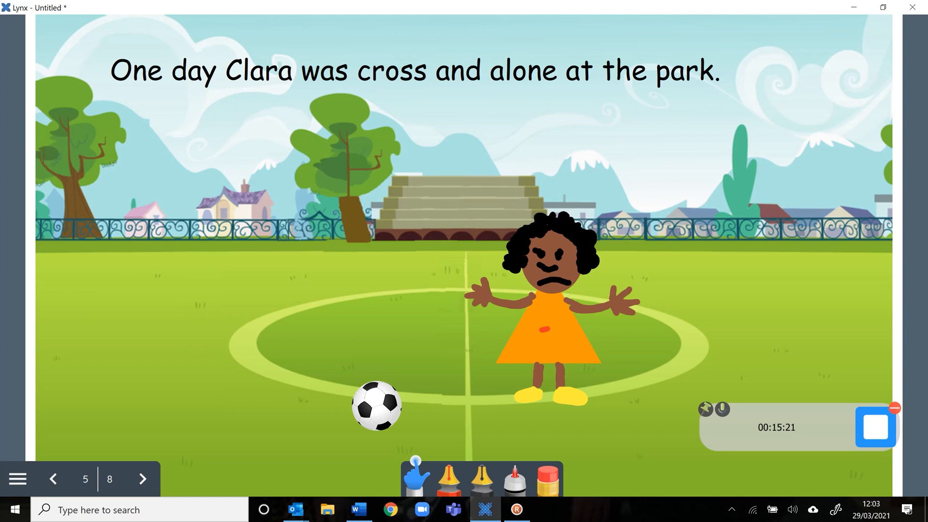
pyautogui.moveTo(376, 406); pyautogui.dragTo(464, 385)
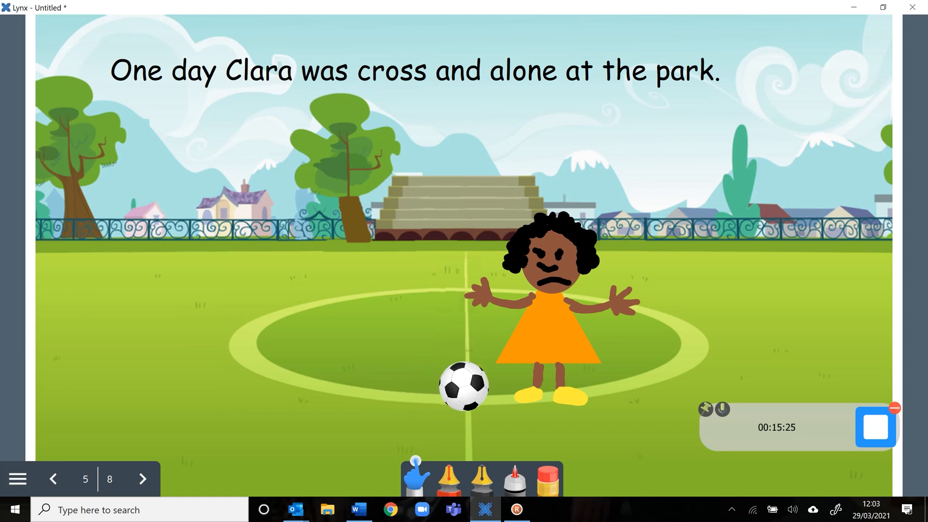
pyautogui.click(143, 479)
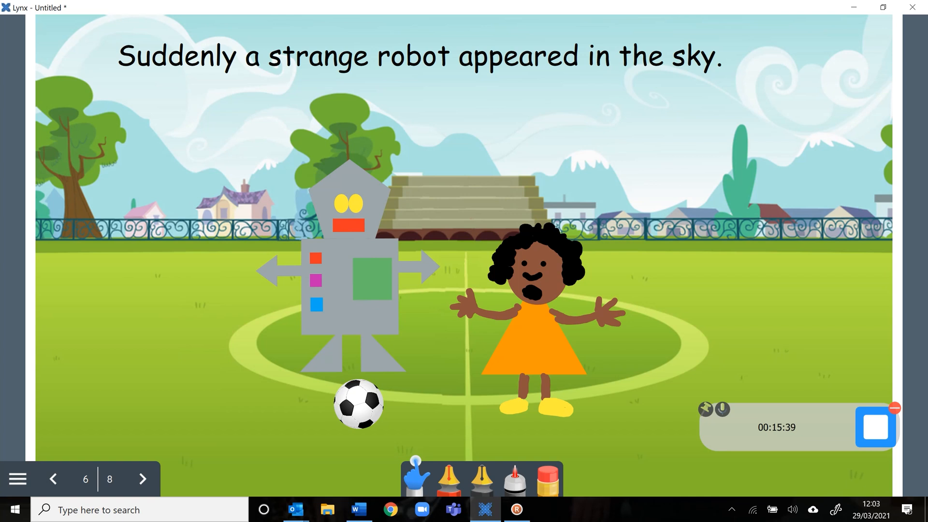
pyautogui.click(143, 479)
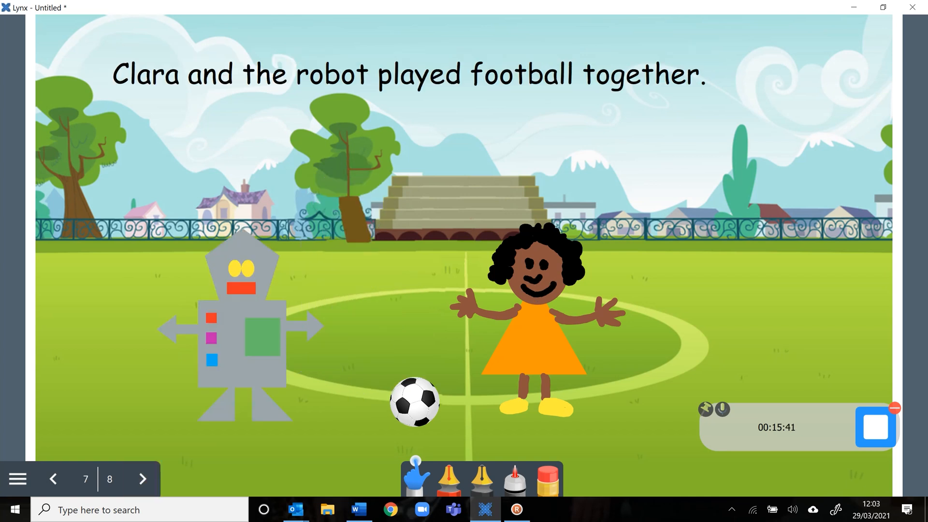